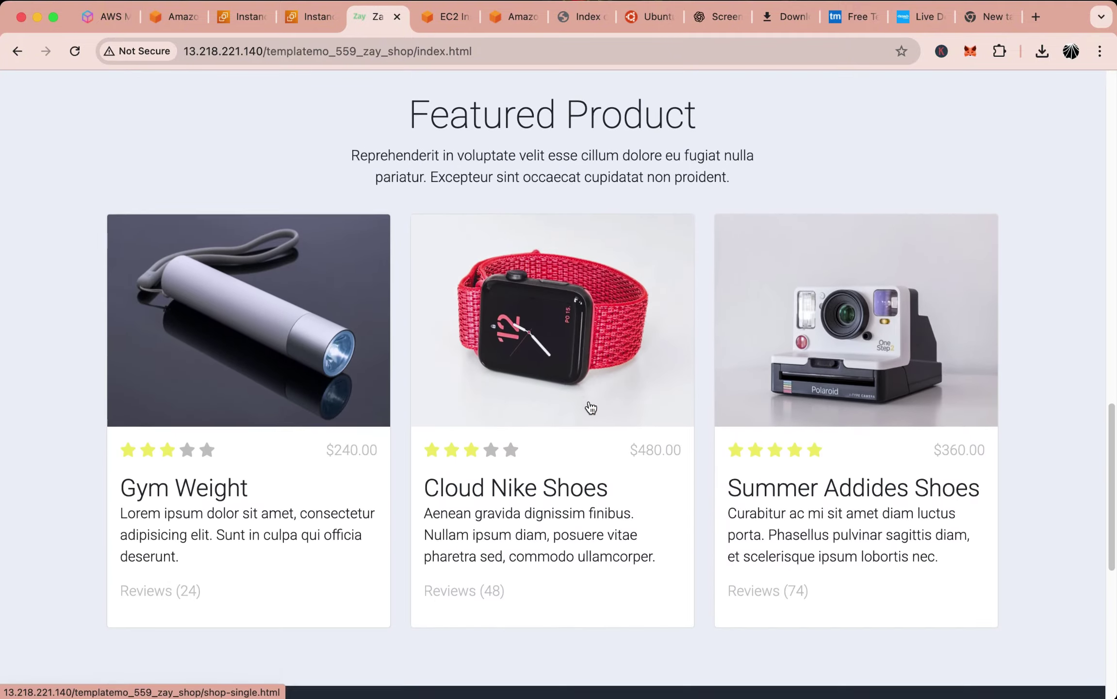
Review the hosted Zay shop website's Home, About, Shop and Contact pages
scroll(556, 355, "up", 15)
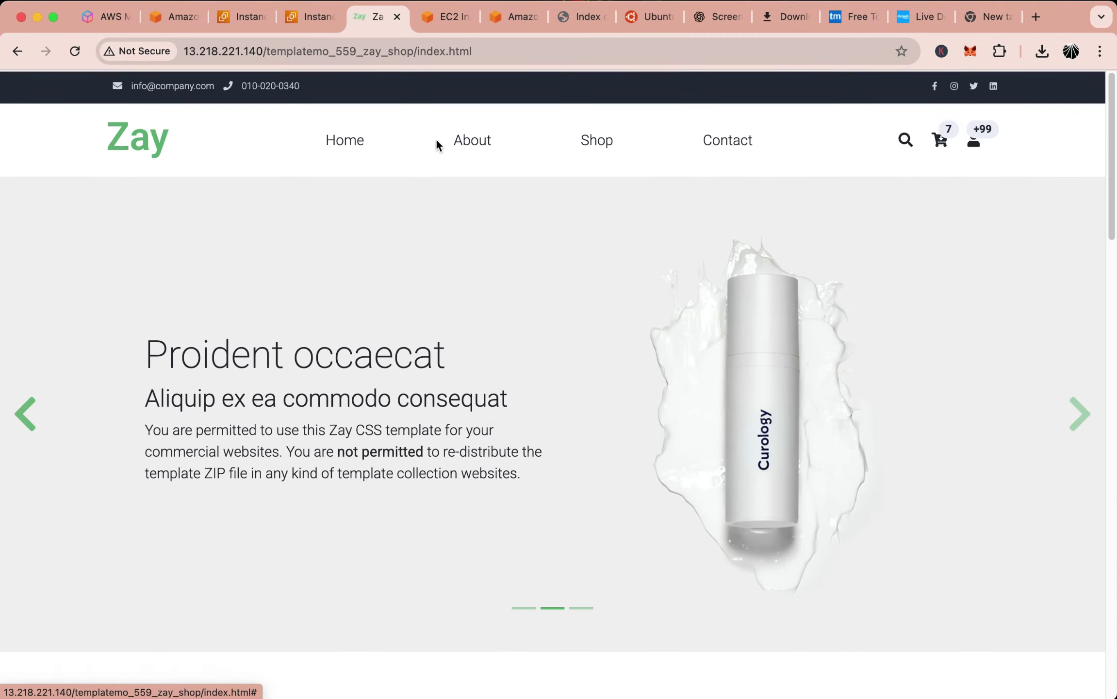
left_click(467, 142)
scroll(647, 350, "down", 7)
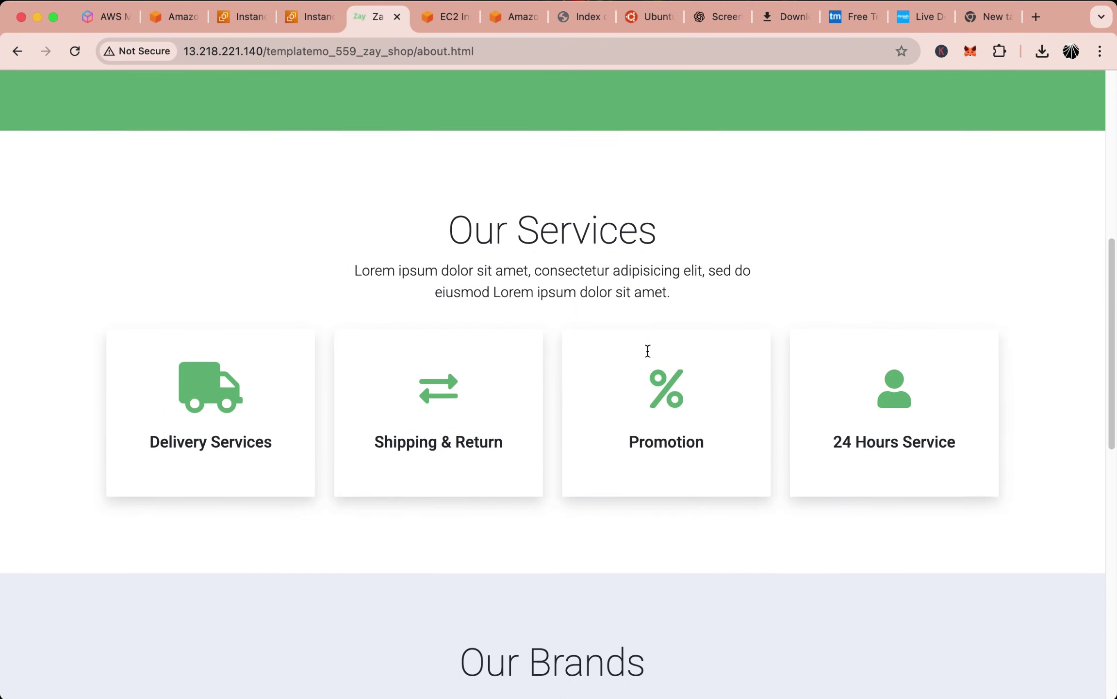
scroll(648, 349, "up", 11)
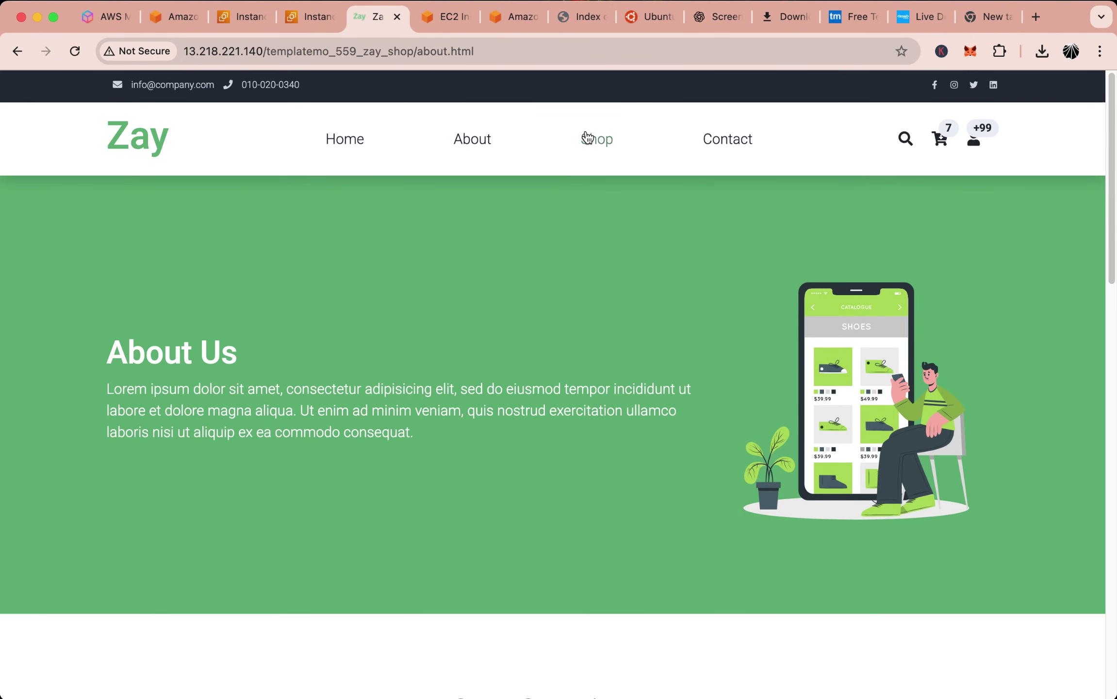
left_click(589, 145)
scroll(683, 413, "down", 2)
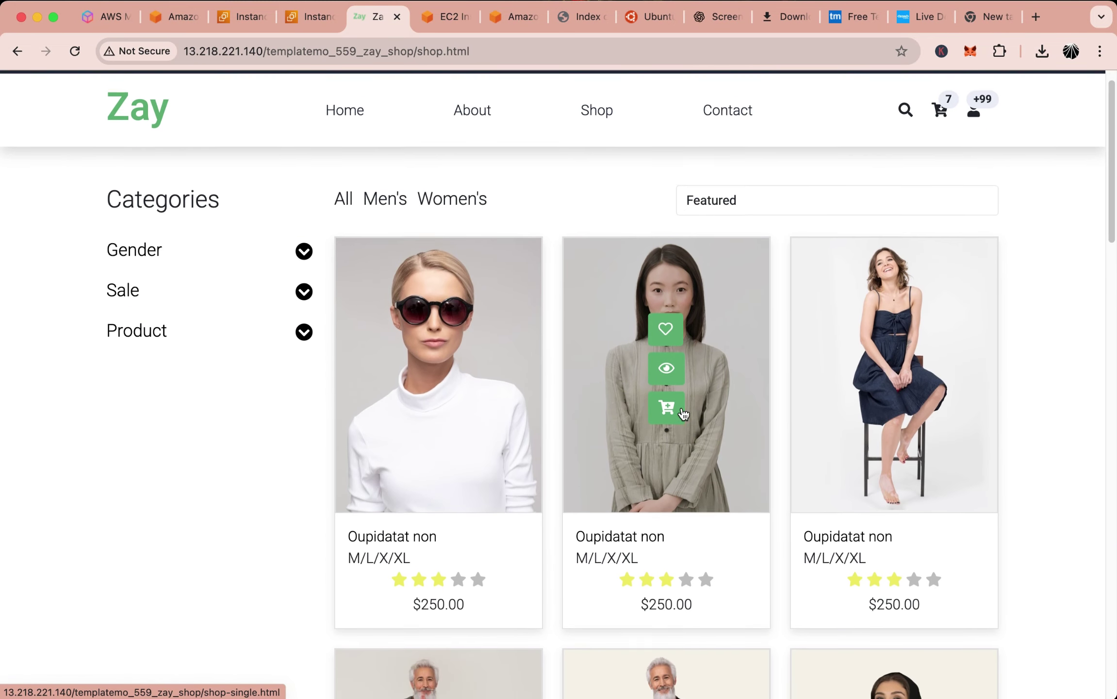
scroll(684, 414, "up", 2)
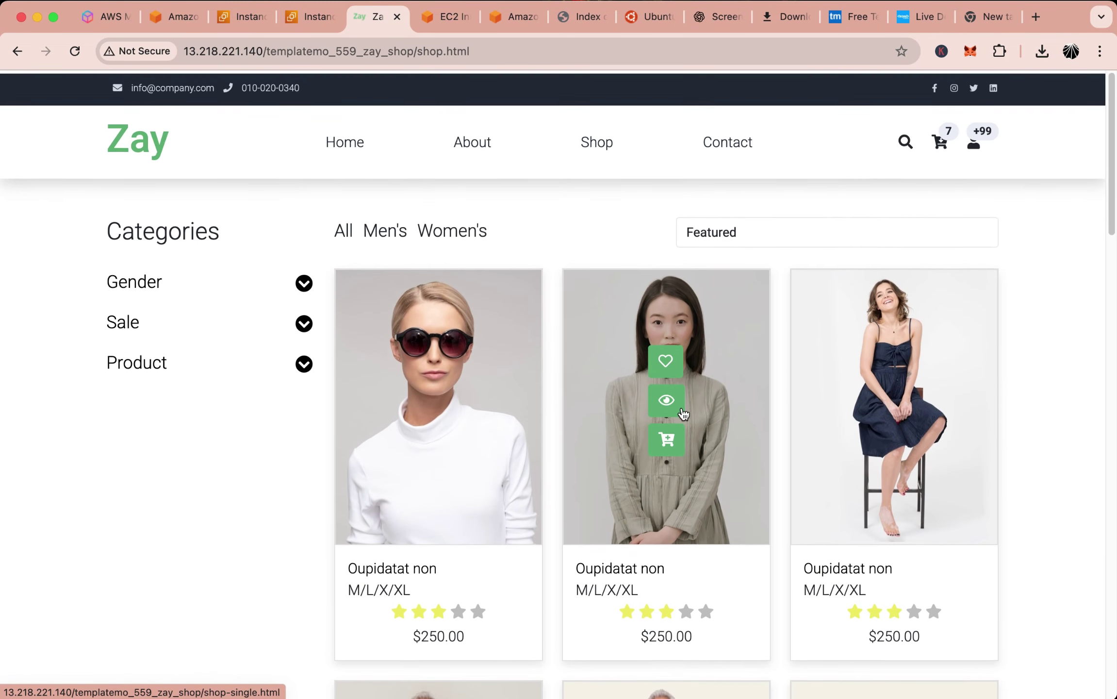
scroll(665, 344, "down", 12)
scroll(629, 401, "up", 12)
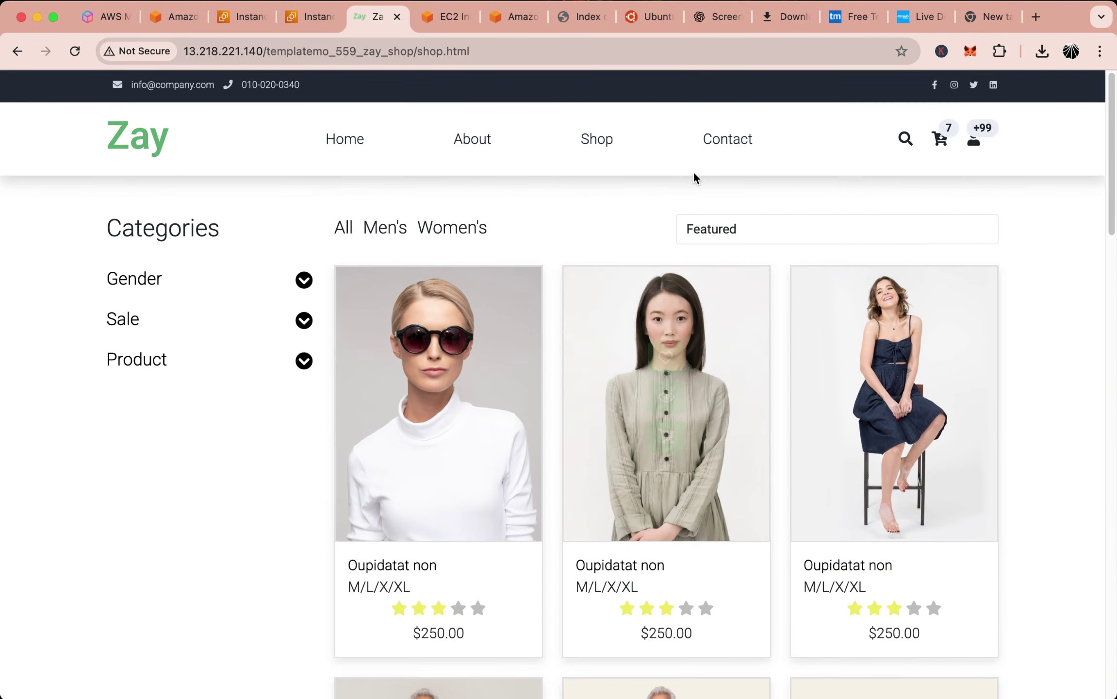
left_click(722, 148)
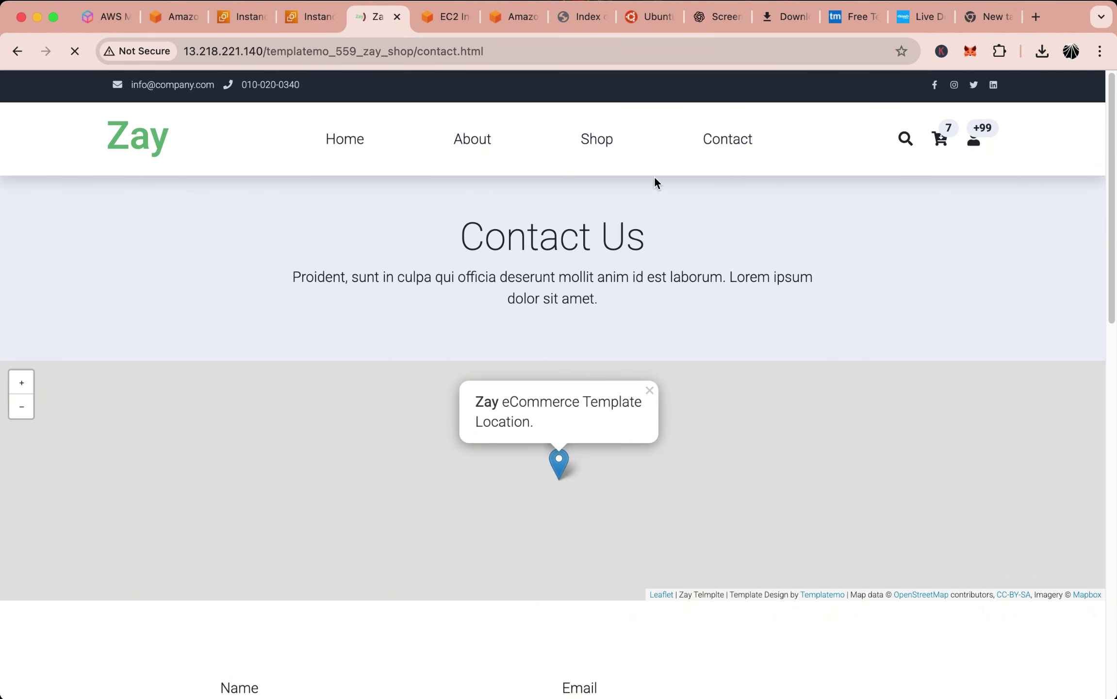
left_click(602, 144)
scroll(434, 341, "down", 15)
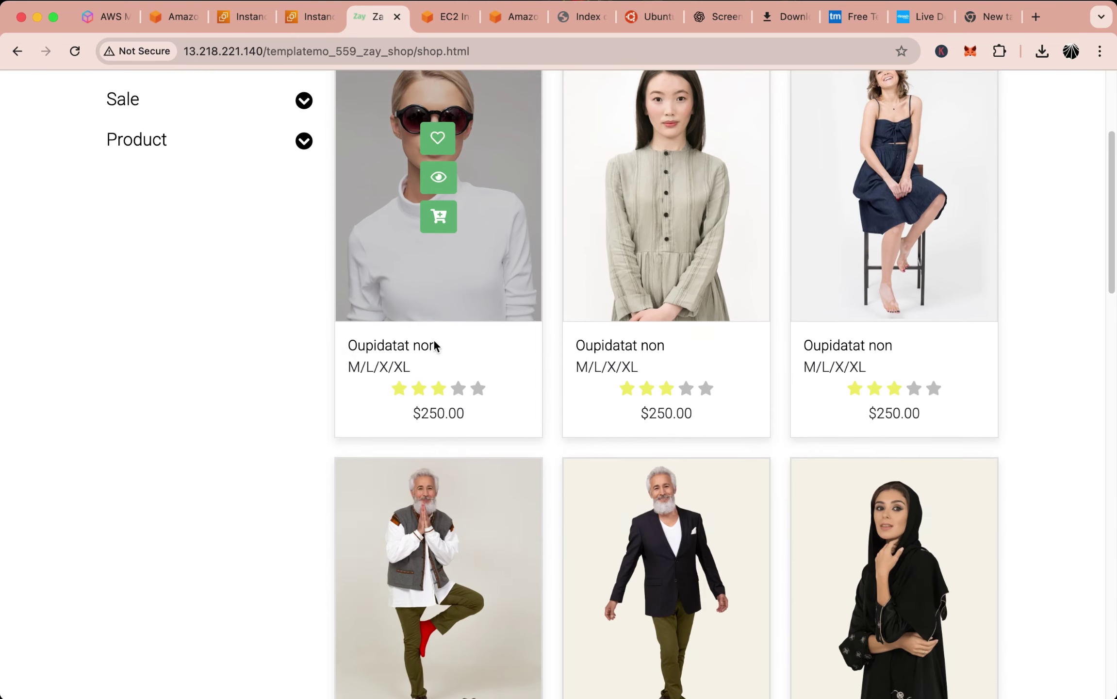
scroll(434, 346, "up", 15)
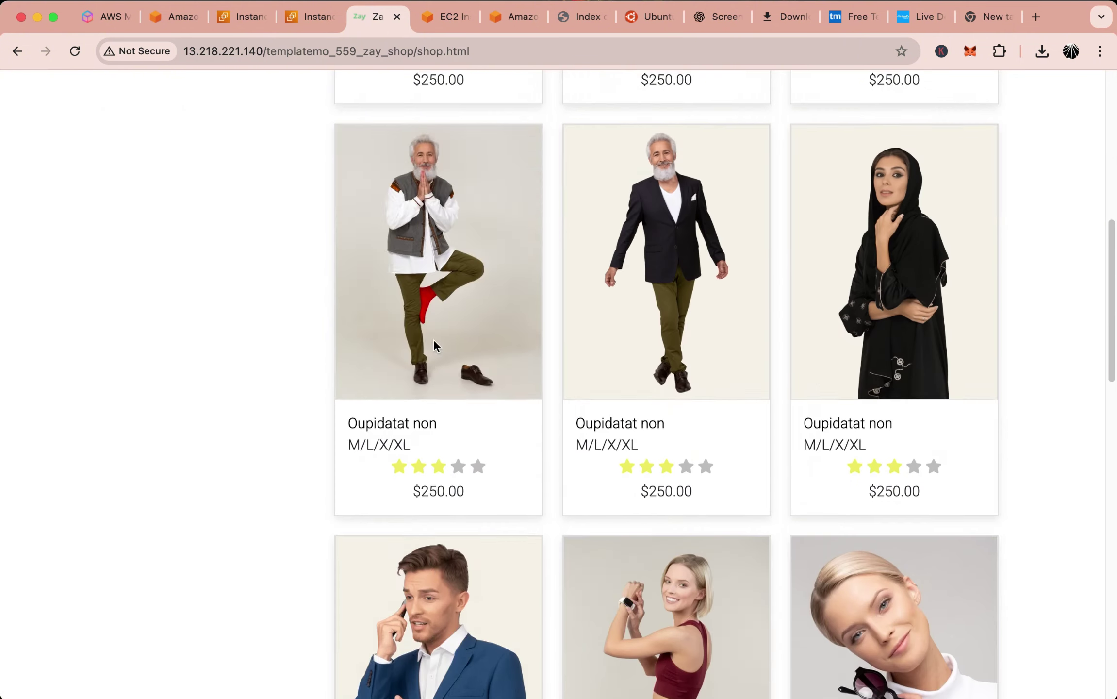
left_click(343, 140)
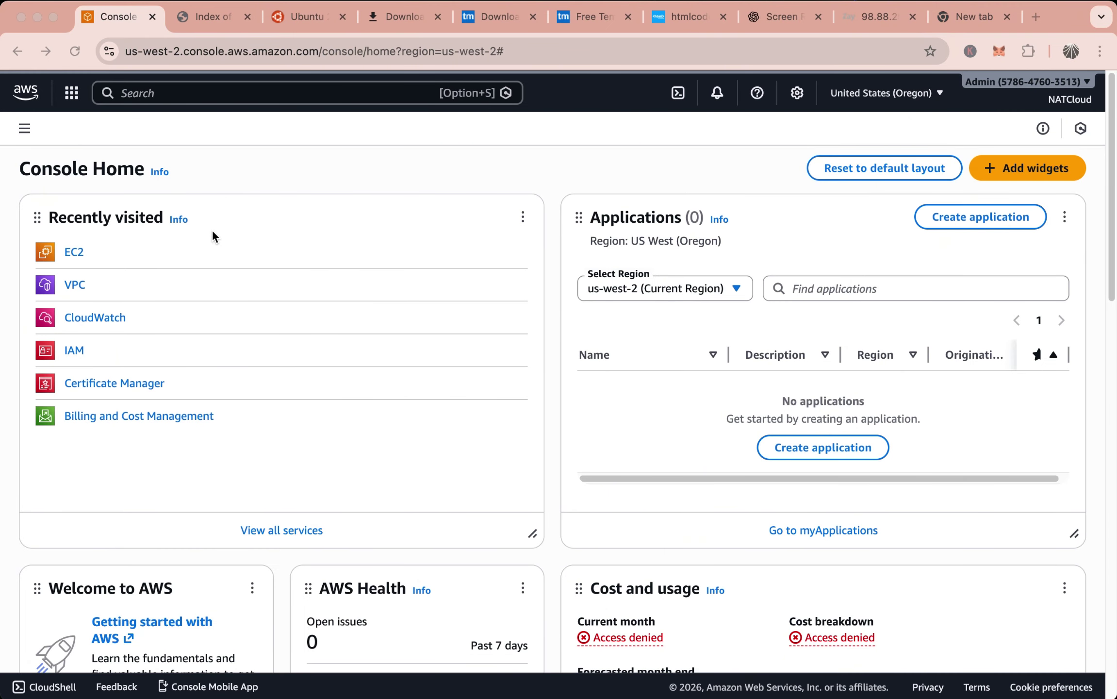
Find the EC2 service in the AWS console and start launching a new instance
scroll(261, 291, "down", 1)
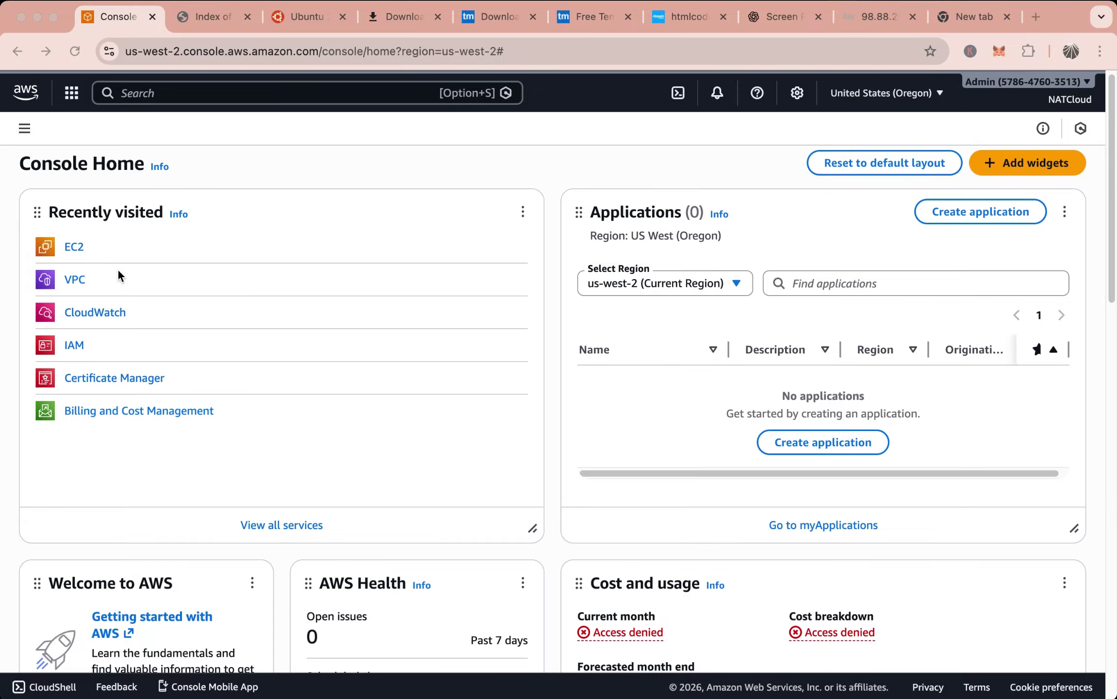
left_click(175, 88)
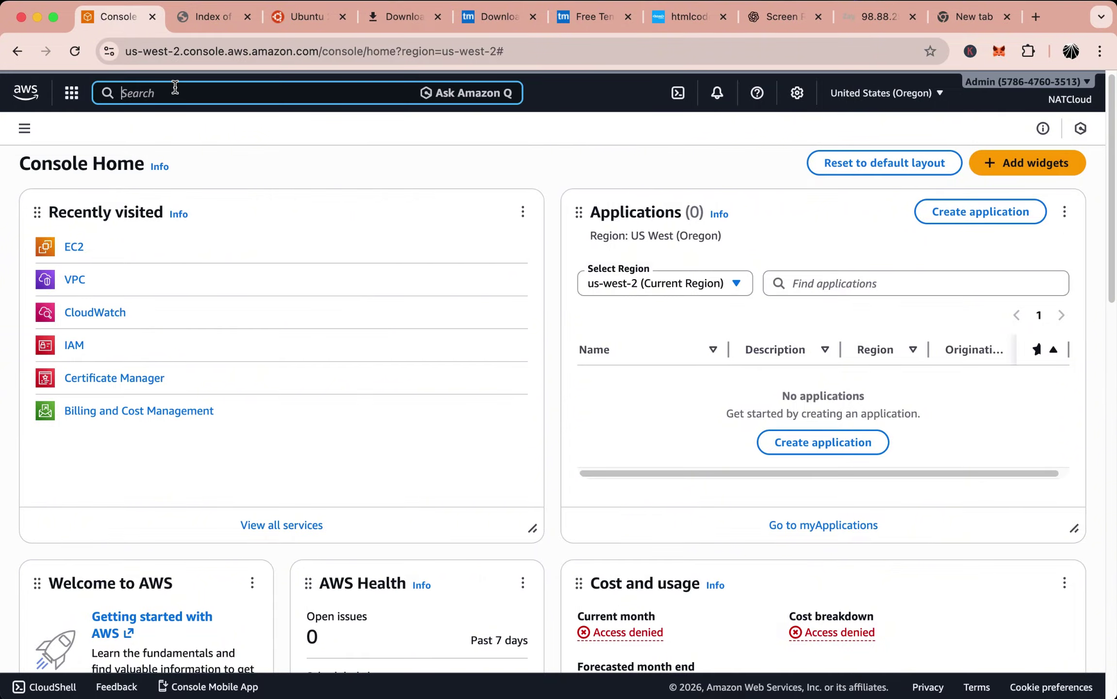
type("ec2")
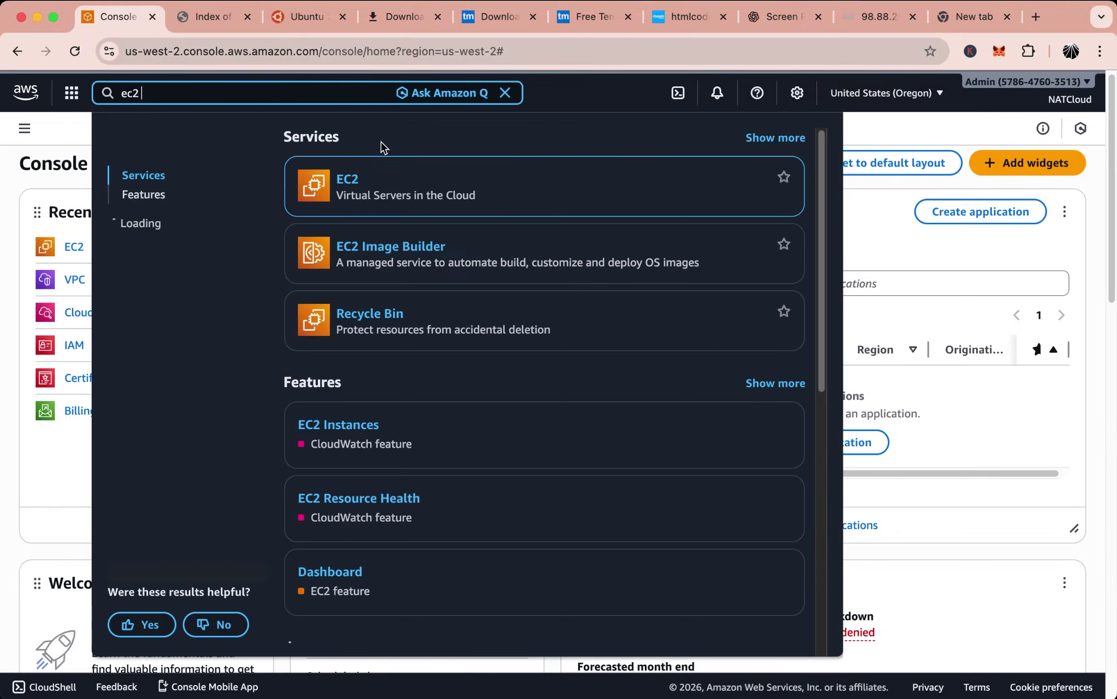
left_click(343, 184)
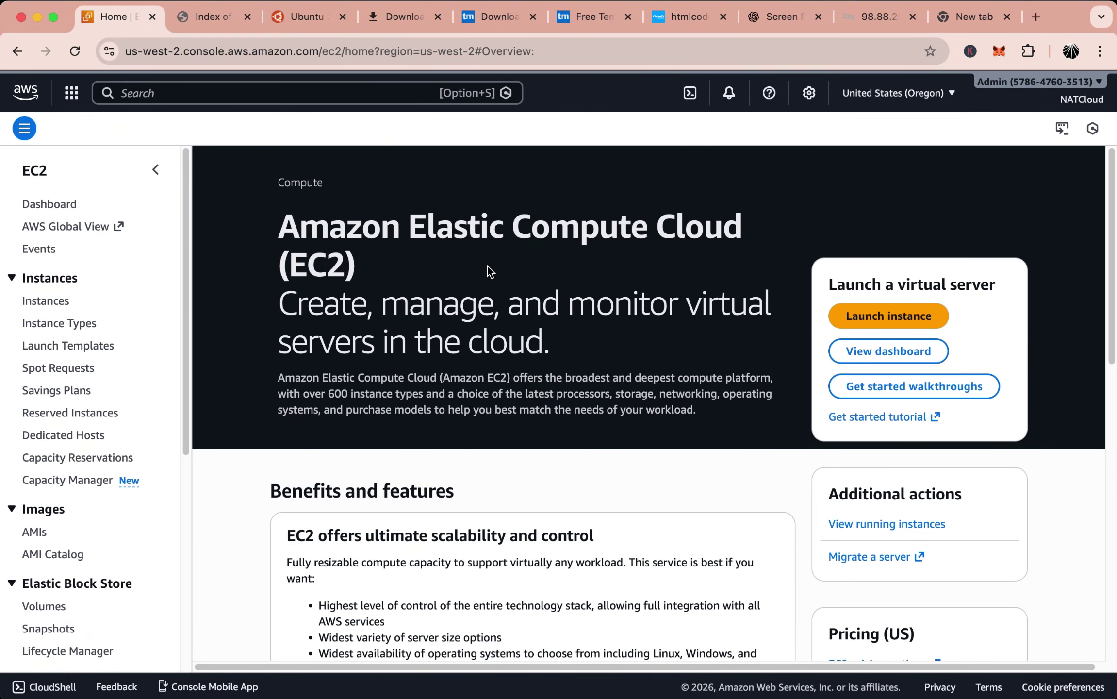
left_click(868, 319)
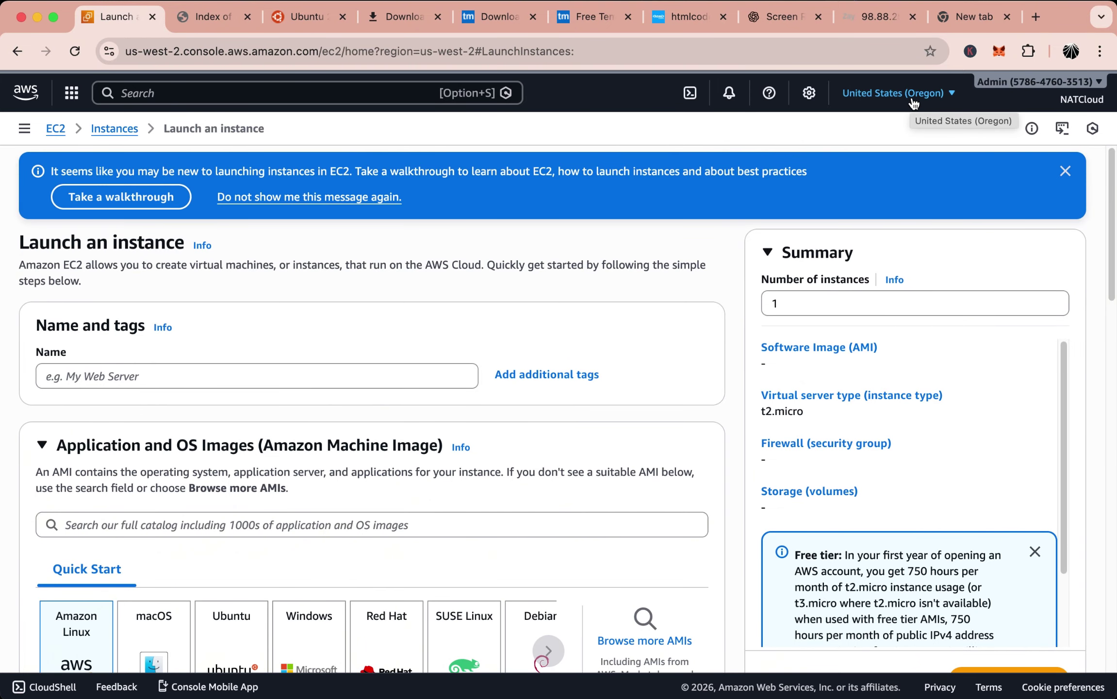
Name the new instance "Zay-App."
left_click(334, 381)
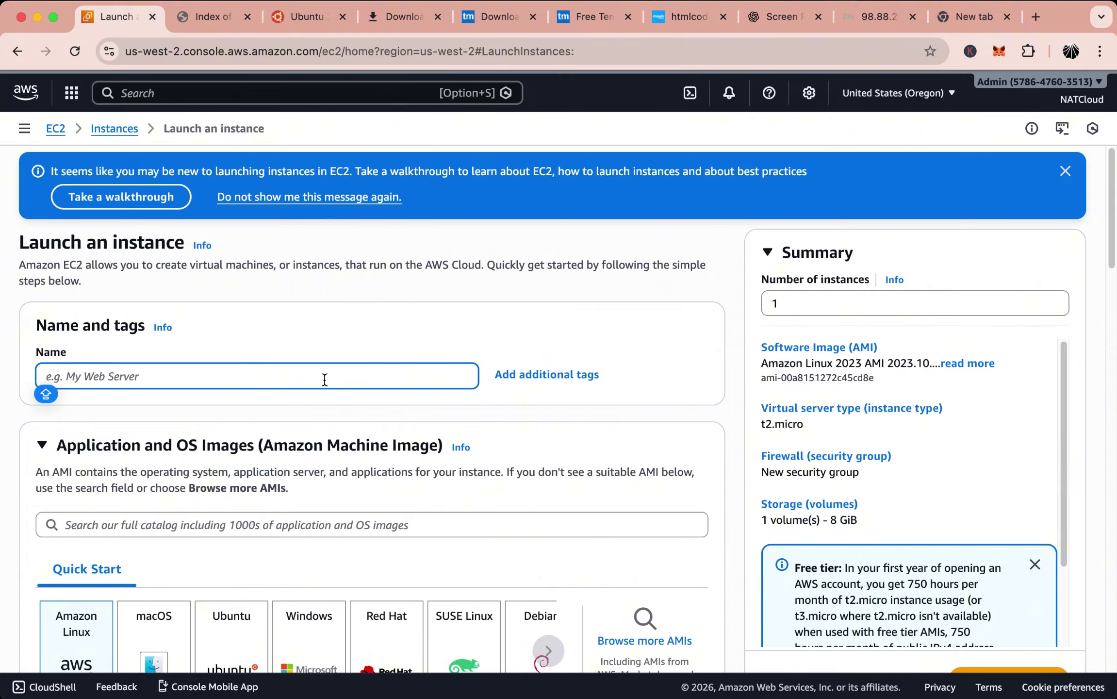
type("Zay-")
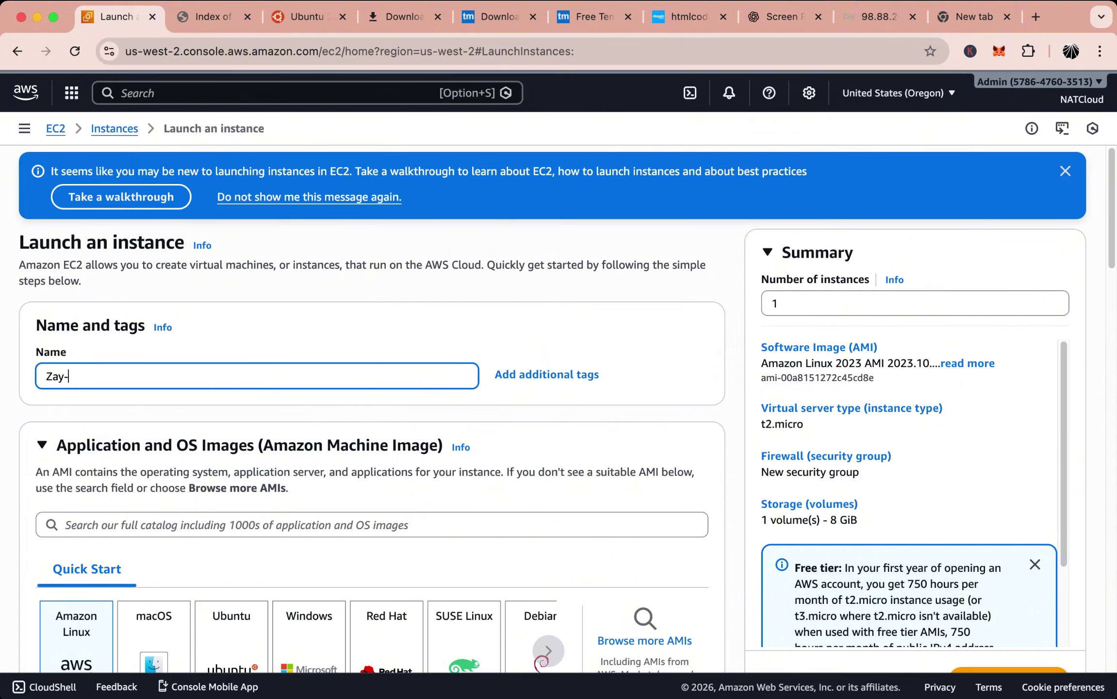
key("Caps_Lock")
type("ay-App.")
Choose the Amazon Linux 2023 kernel-6.1 AMI as the instance's machine image
scroll(407, 447, "down", 5)
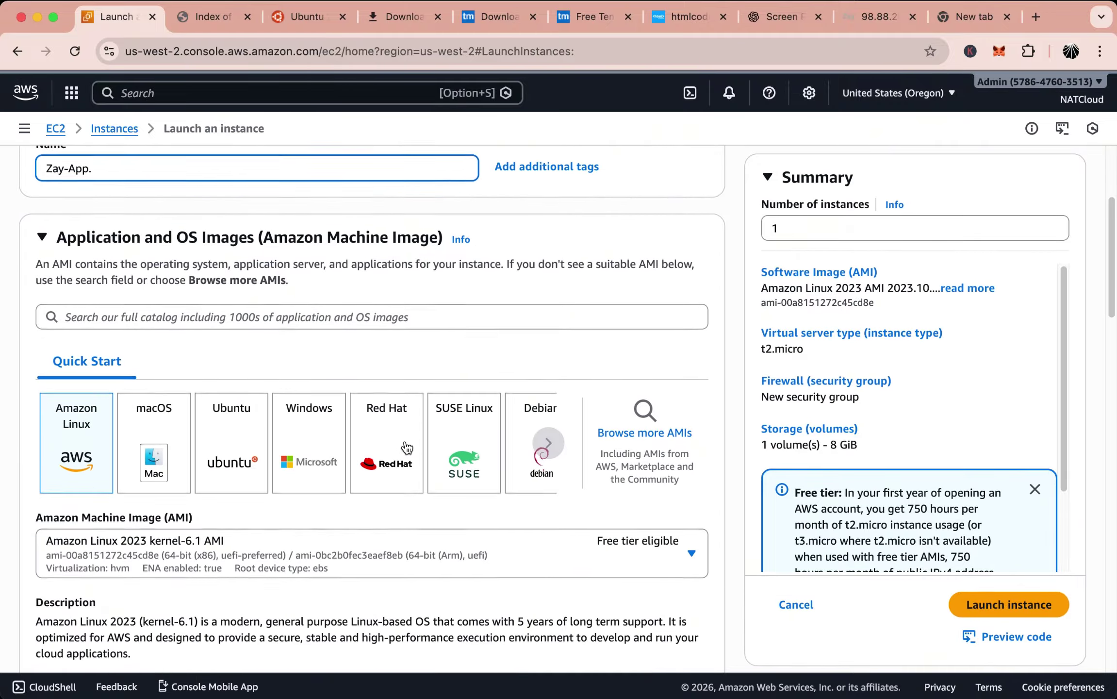
scroll(407, 446, "down", 2)
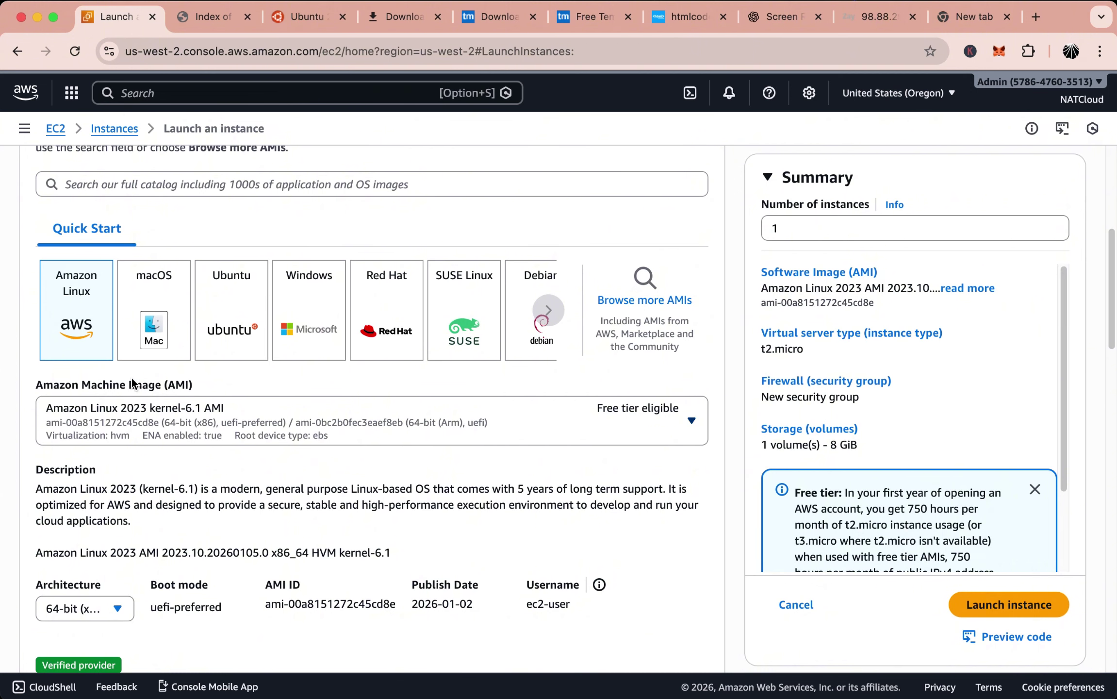
scroll(132, 378, "down", 1)
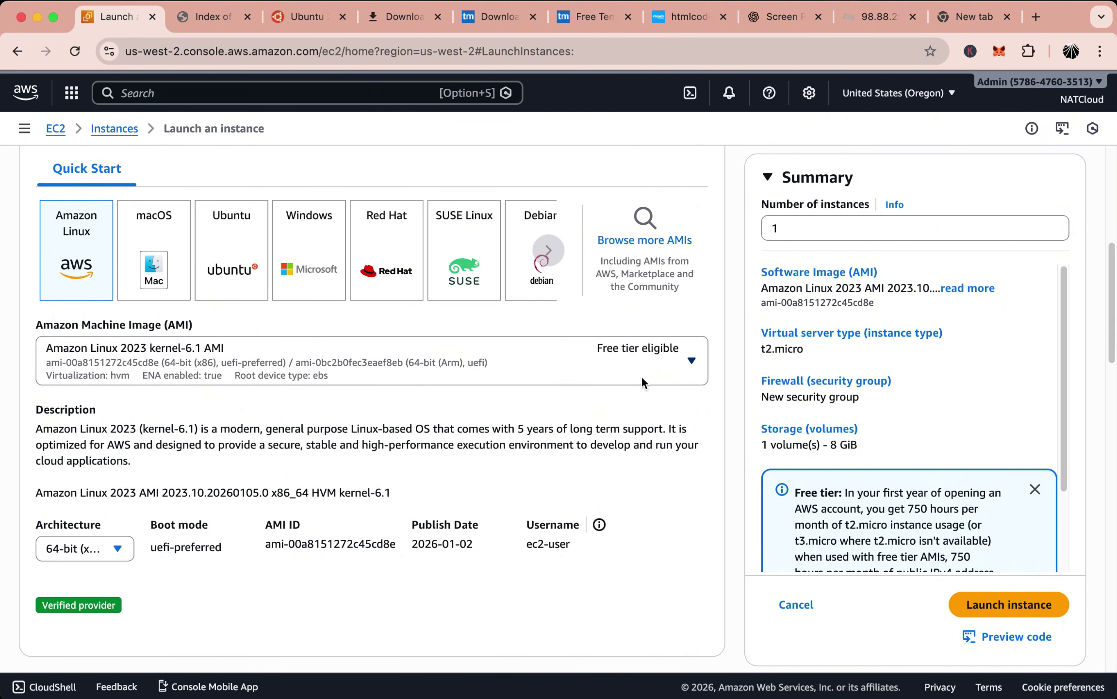
left_click(694, 367)
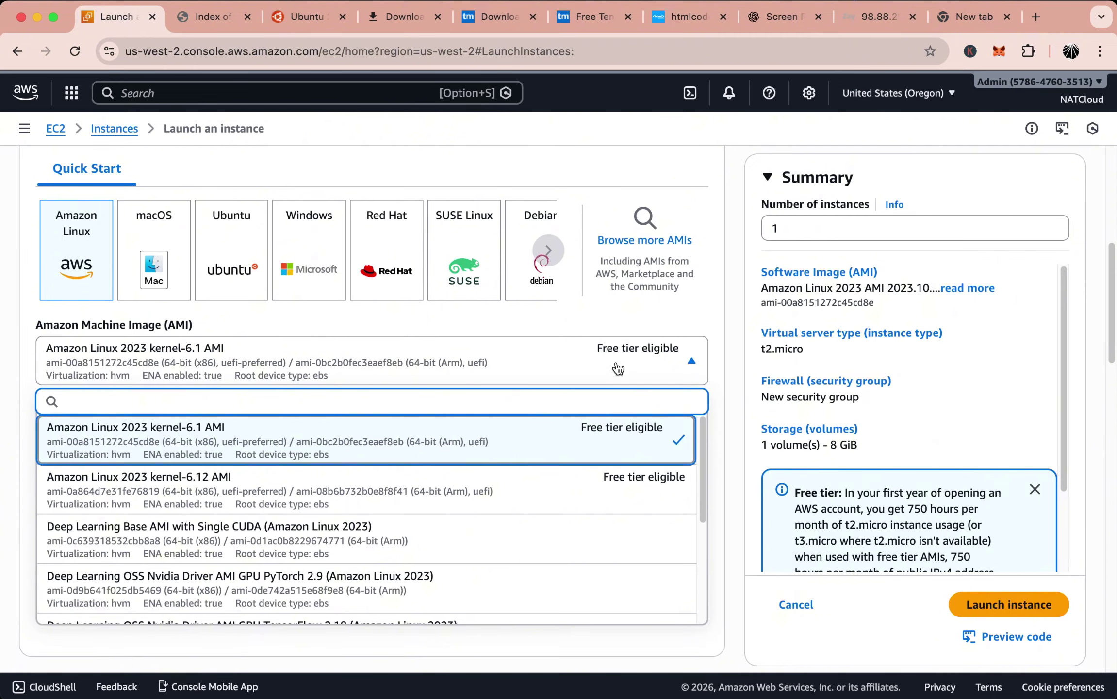
left_click(604, 445)
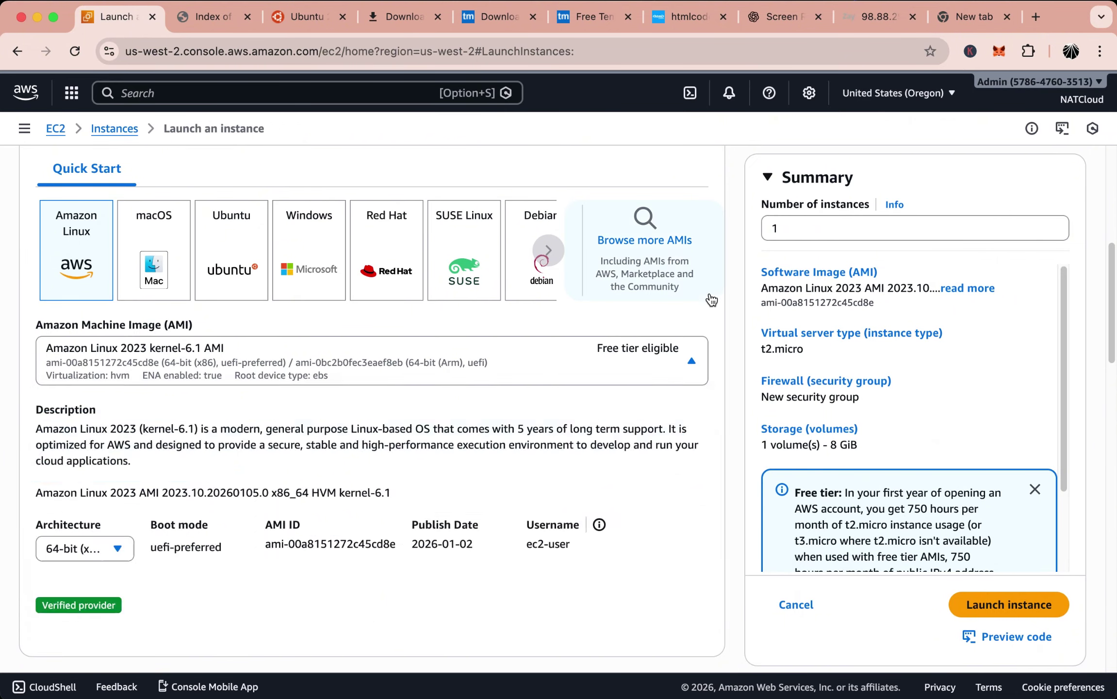
left_click(691, 363)
scroll(666, 443, "down", 5)
left_click(710, 330)
Review the list of instance types available for the new instance
scroll(711, 329, "down", 5)
scroll(710, 329, "down", 1)
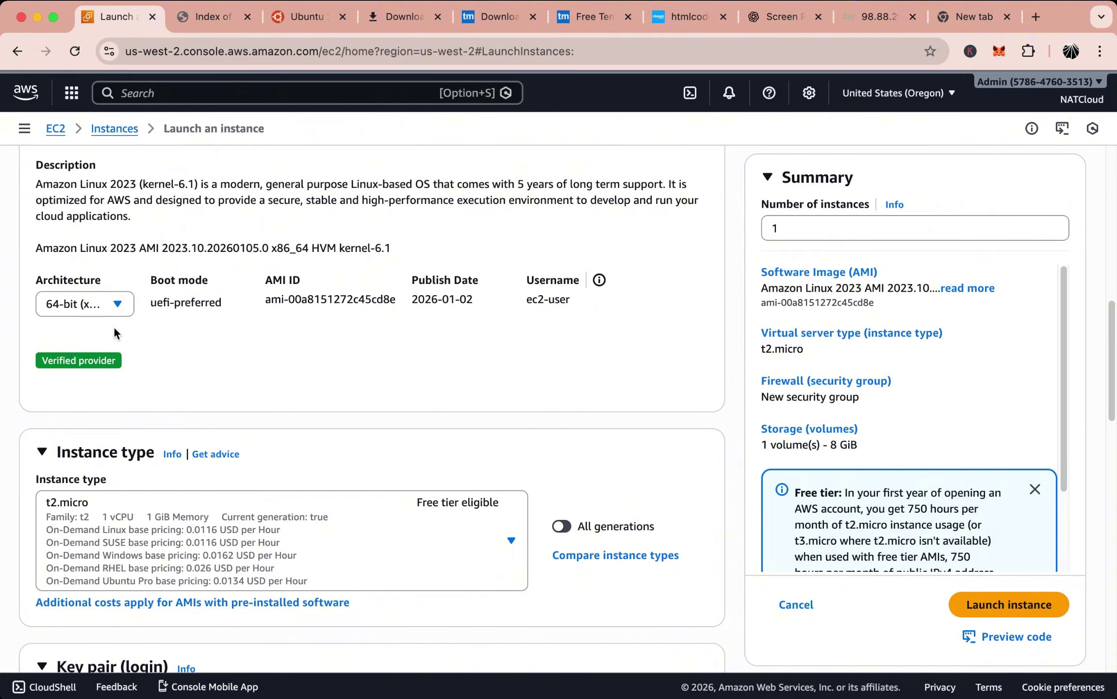
scroll(123, 332, "down", 5)
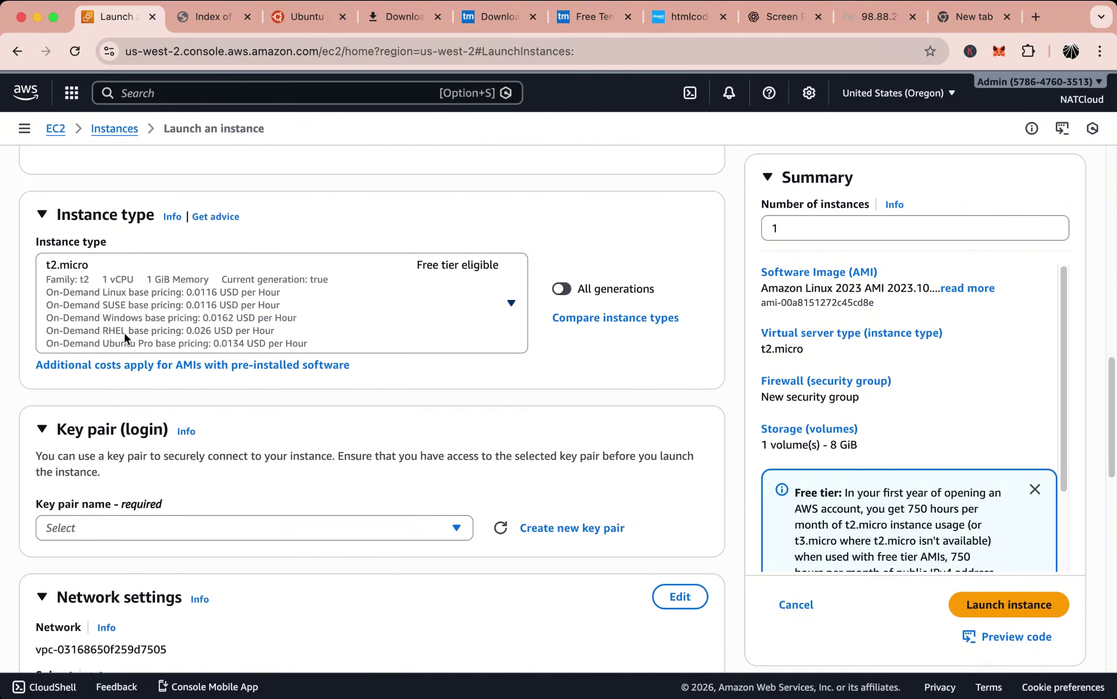
left_click(511, 303)
left_click(509, 302)
left_click(509, 304)
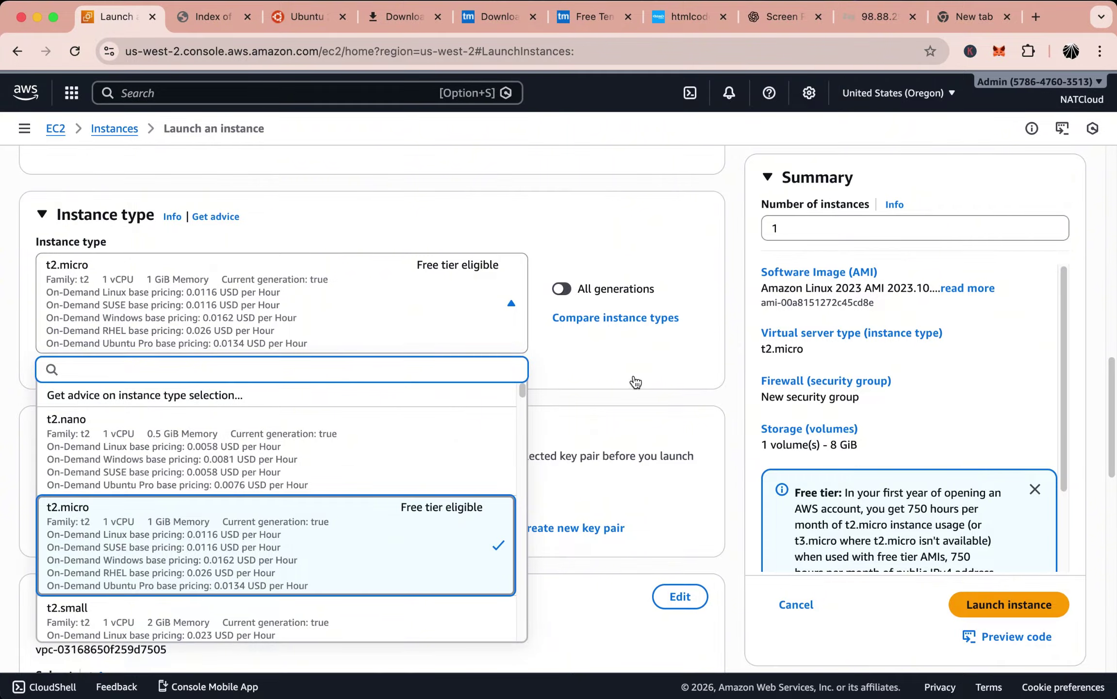
left_click(697, 399)
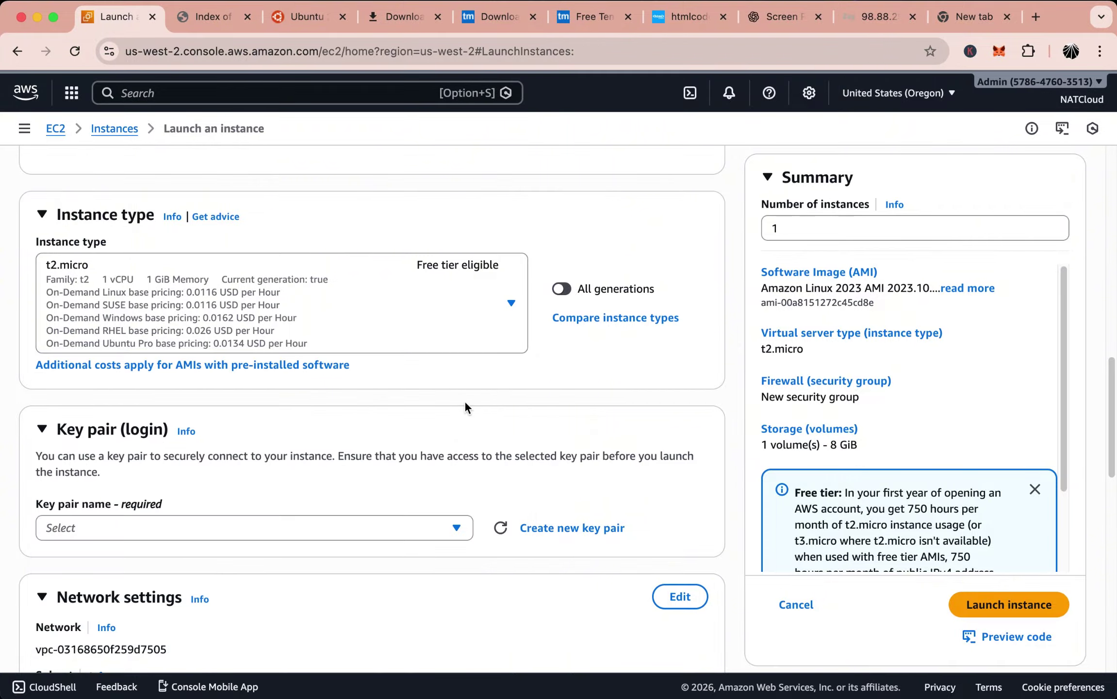
Create an RSA key pair named webKP in .pem format for the instance and save the key file to Downloads
scroll(465, 400, "down", 5)
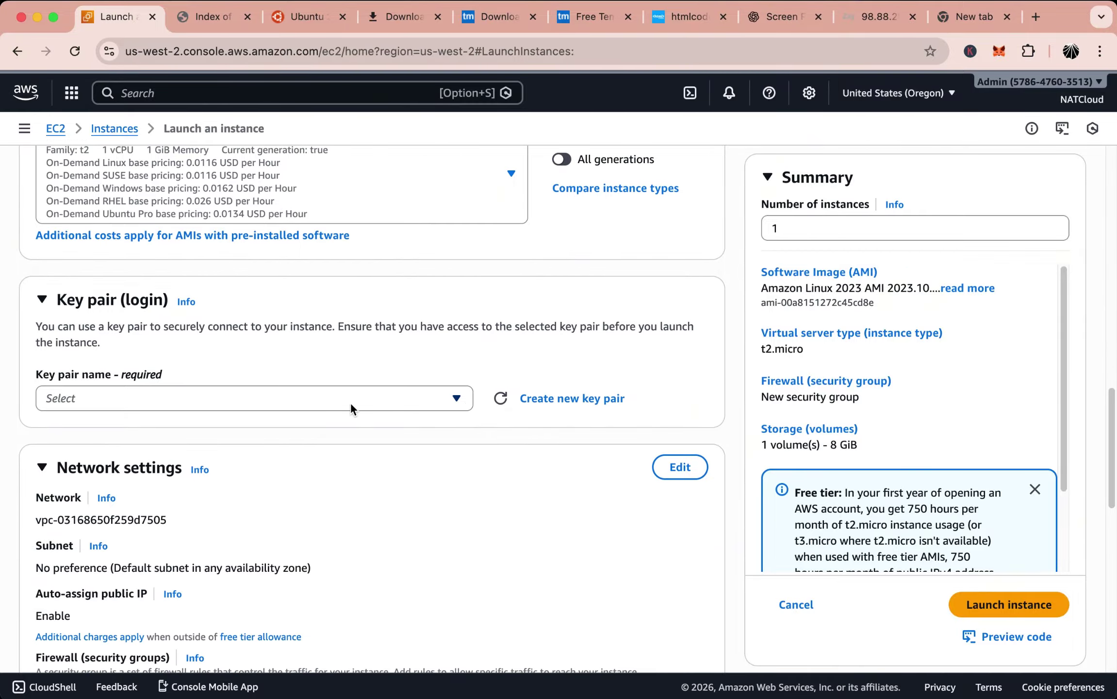
left_click(433, 402)
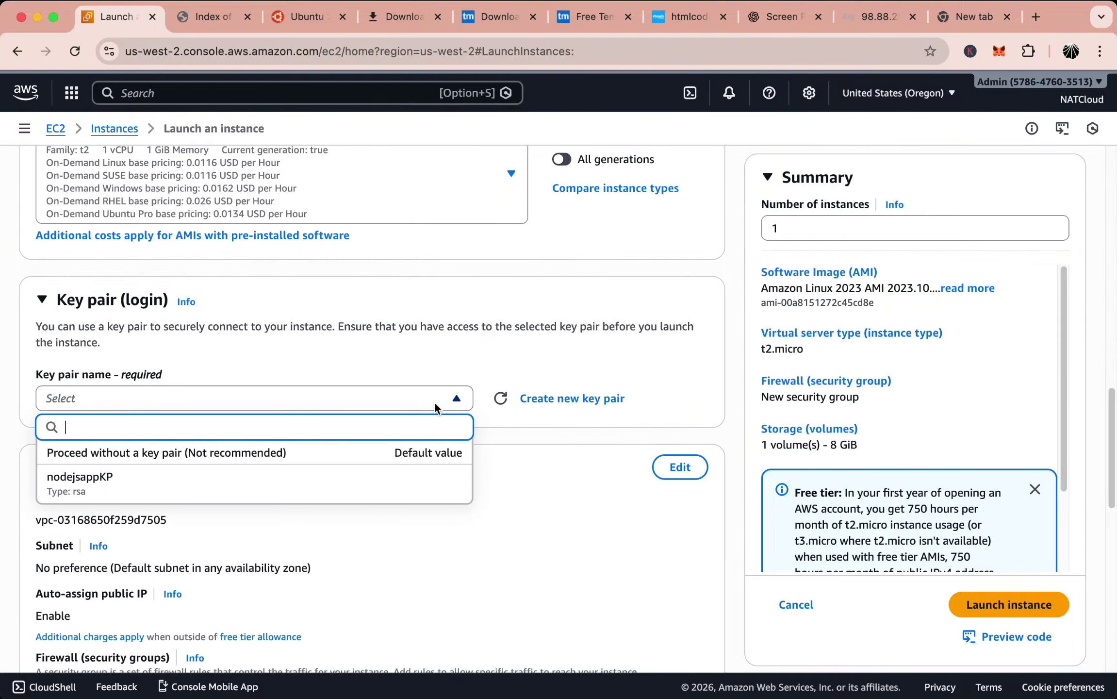
left_click(543, 396)
left_click(455, 278)
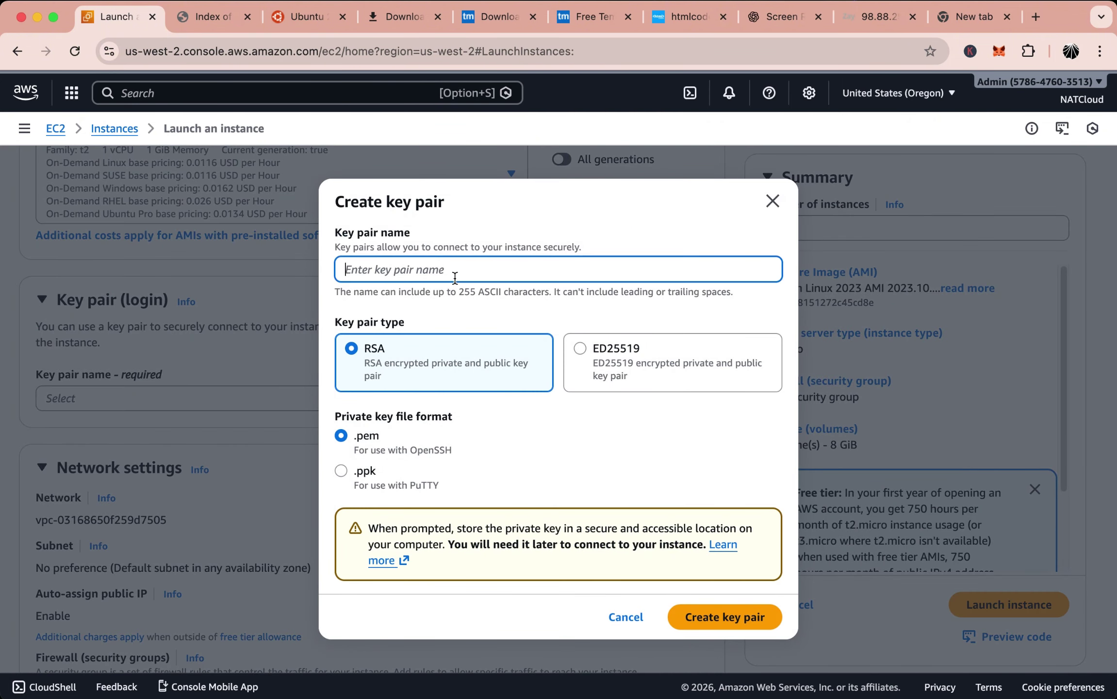
type("web")
key("Tab")
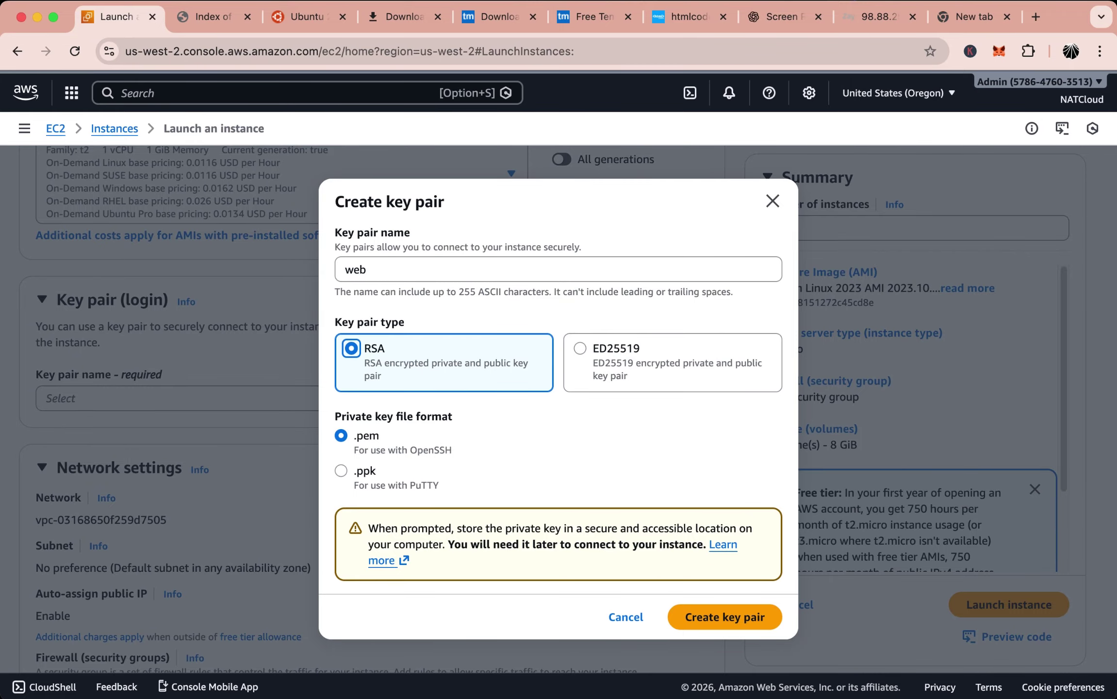
left_click(418, 262)
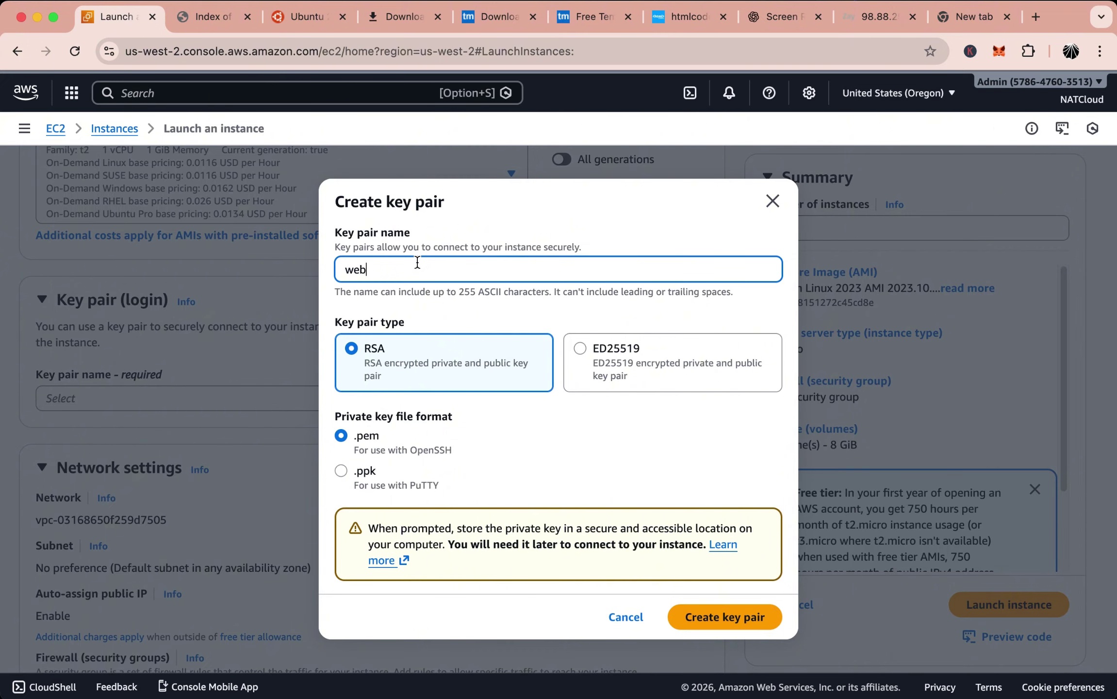
type("KP")
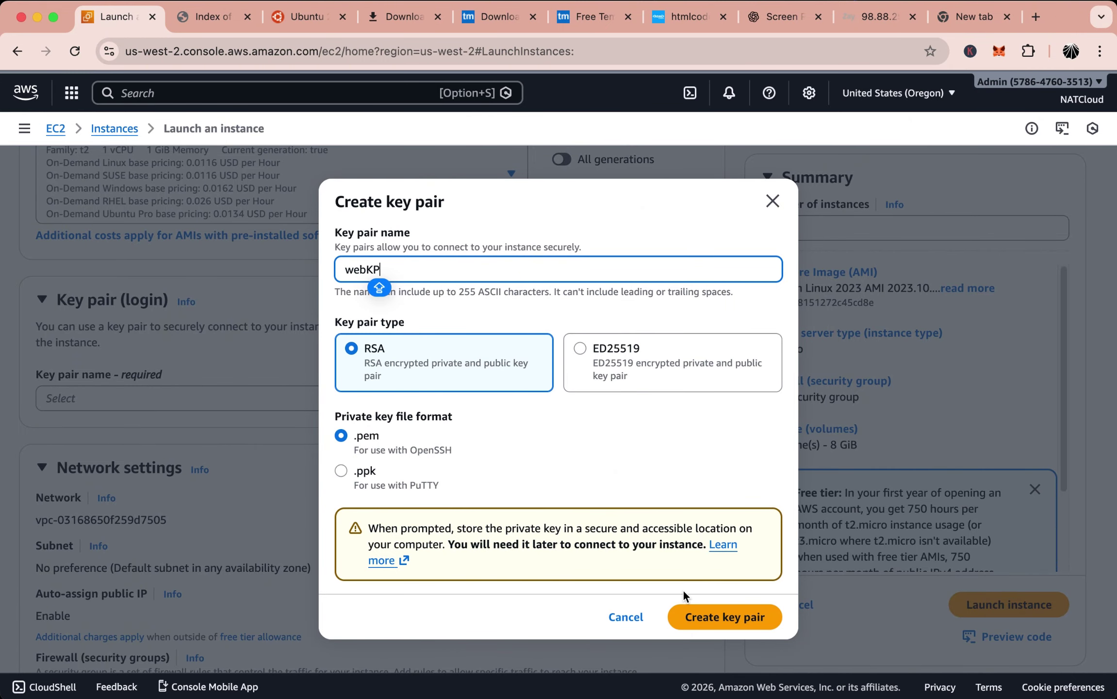
left_click(706, 619)
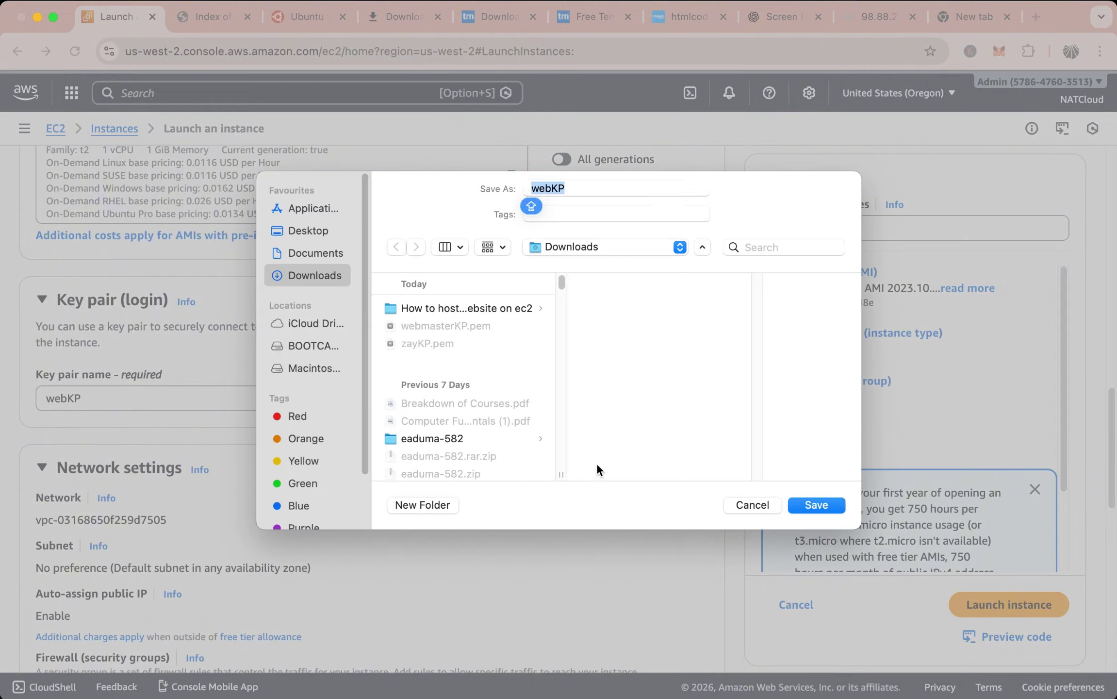
left_click(812, 505)
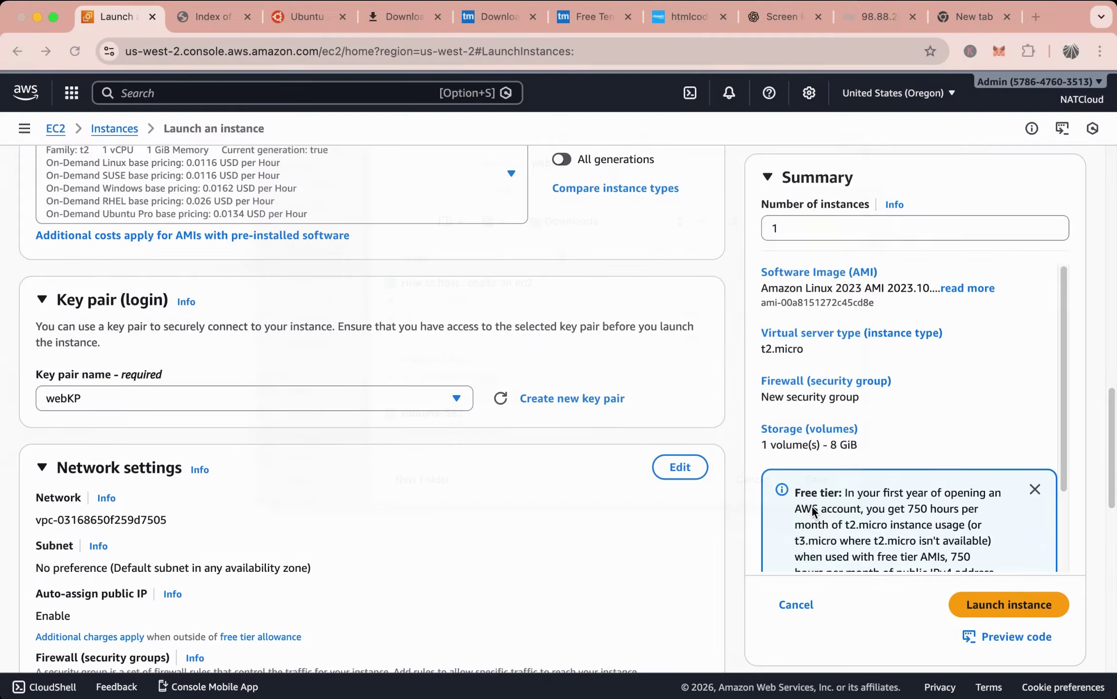
Launch the instance with the default network, security group and storage settings
scroll(396, 521, "down", 5)
scroll(396, 521, "down", 1)
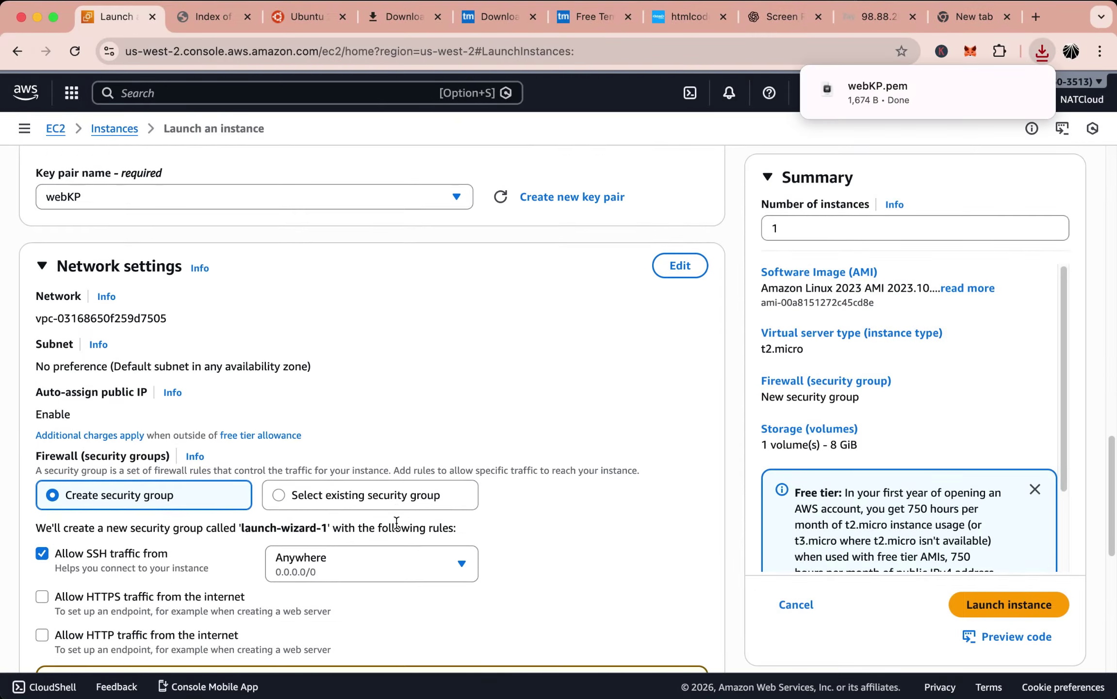
scroll(586, 585, "down", 15)
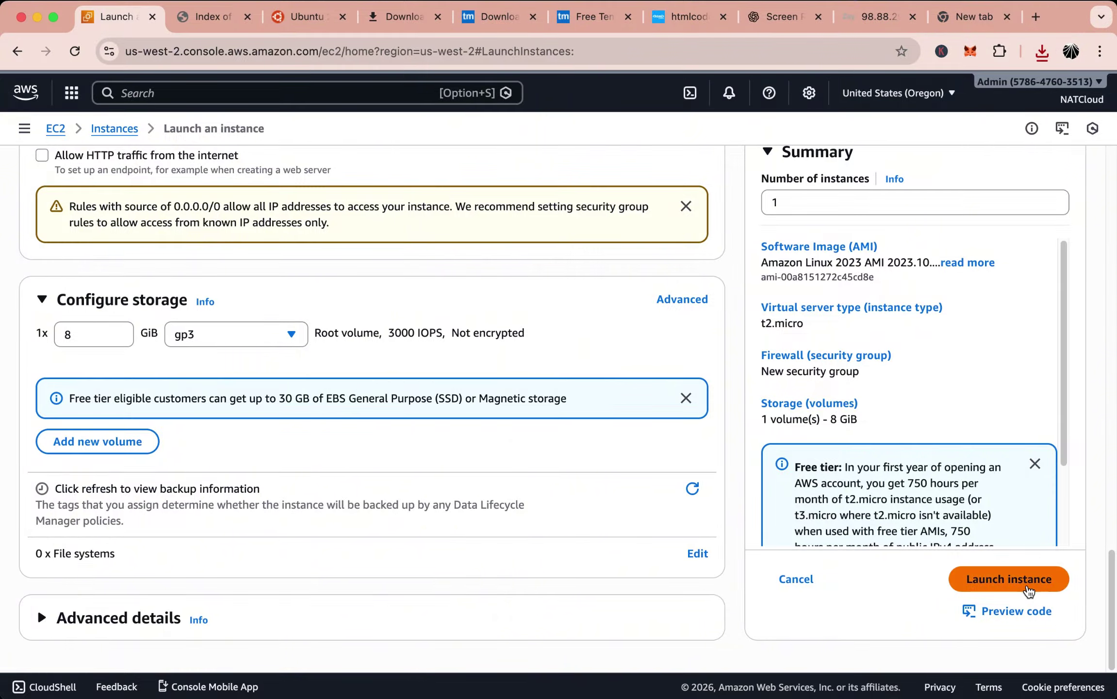
left_click(1028, 588)
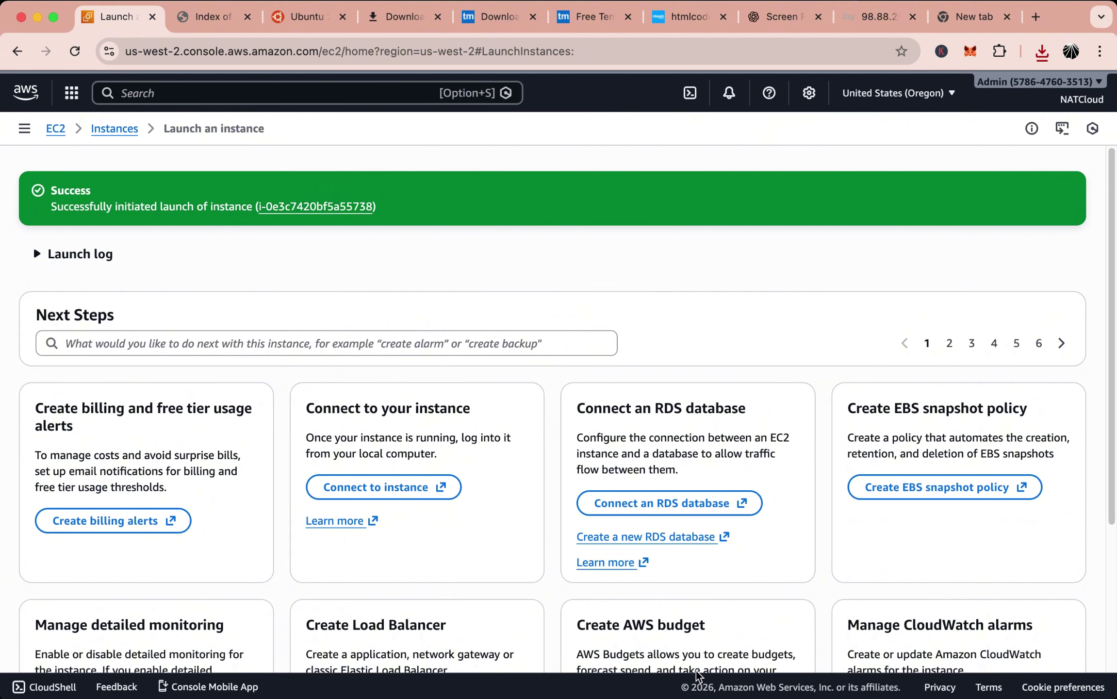
scroll(509, 475, "down", 1)
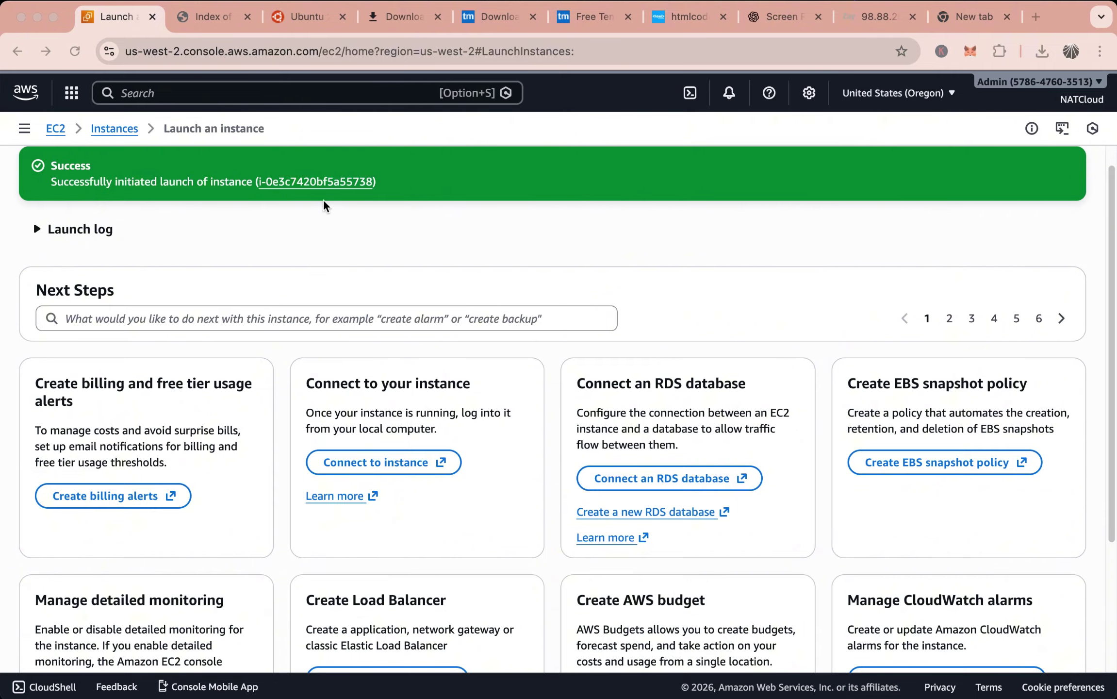
Open the launched instance's summary and select Zay-App. in the instances list
left_click(314, 181)
left_click(315, 184)
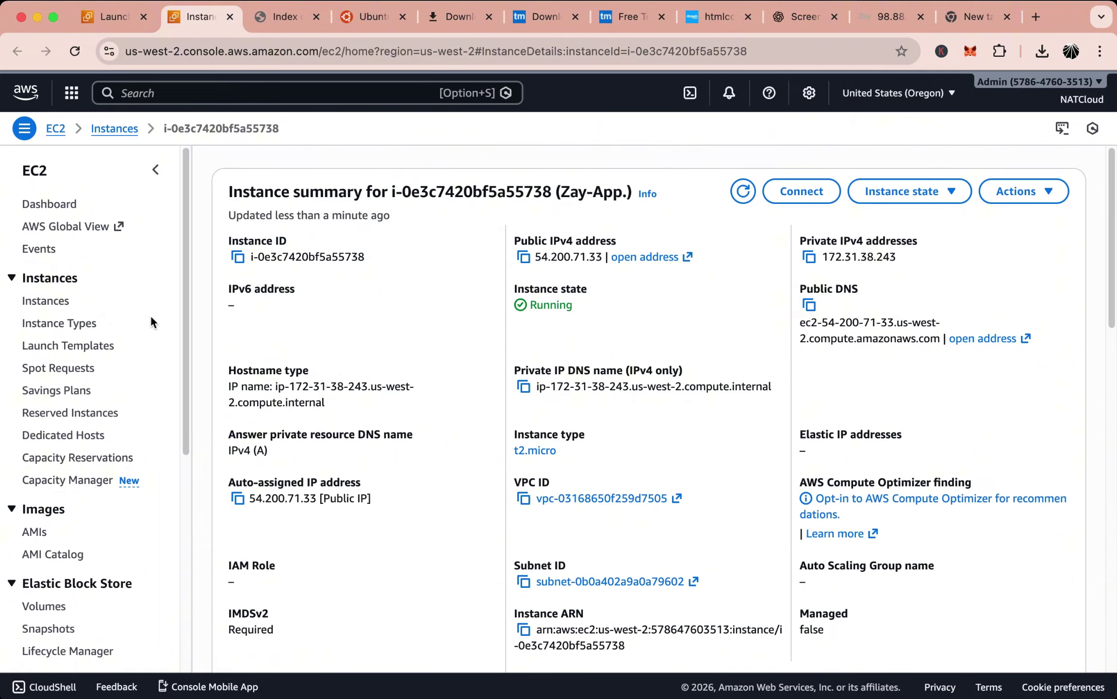
left_click(47, 303)
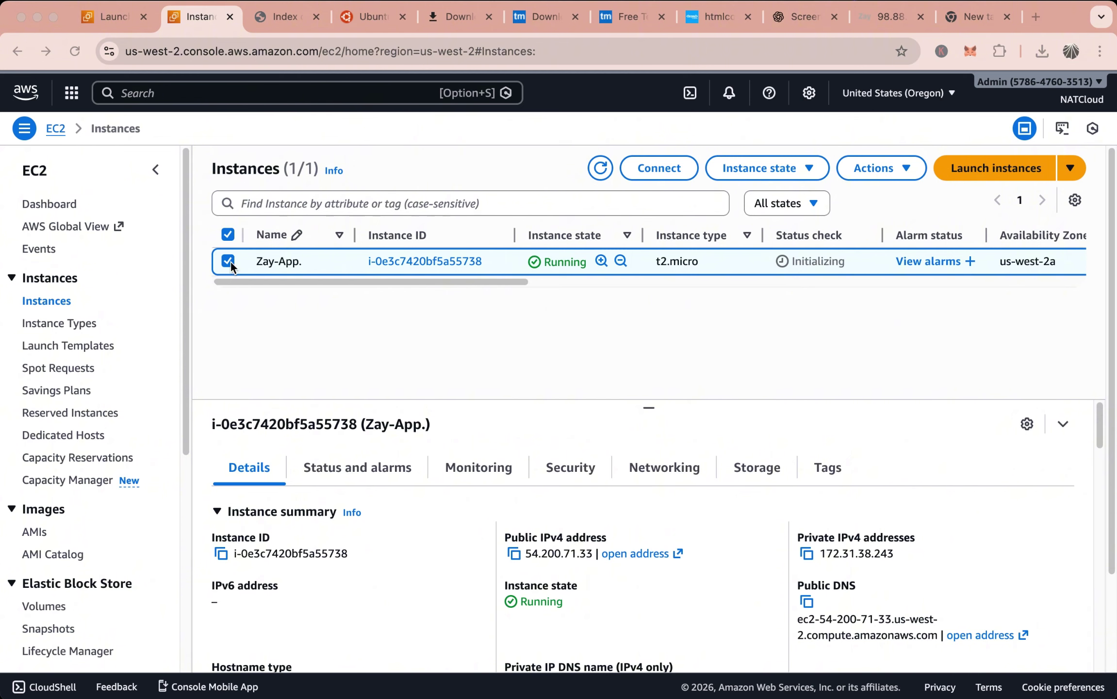
scroll(386, 357, "down", 3)
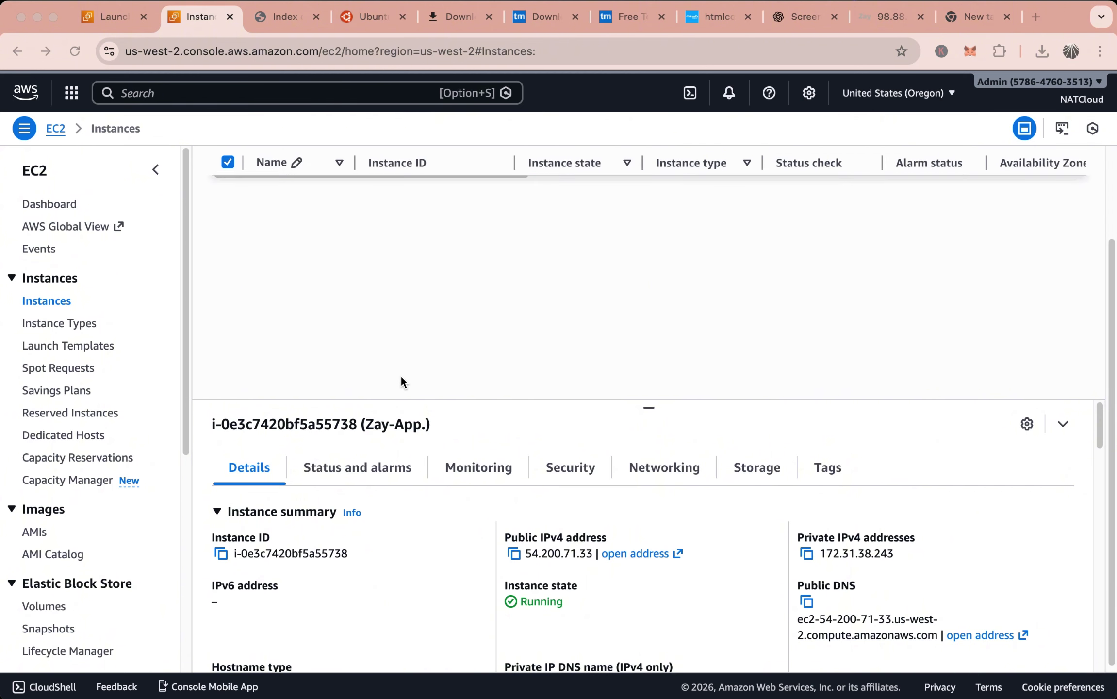
scroll(400, 382, "up", 3)
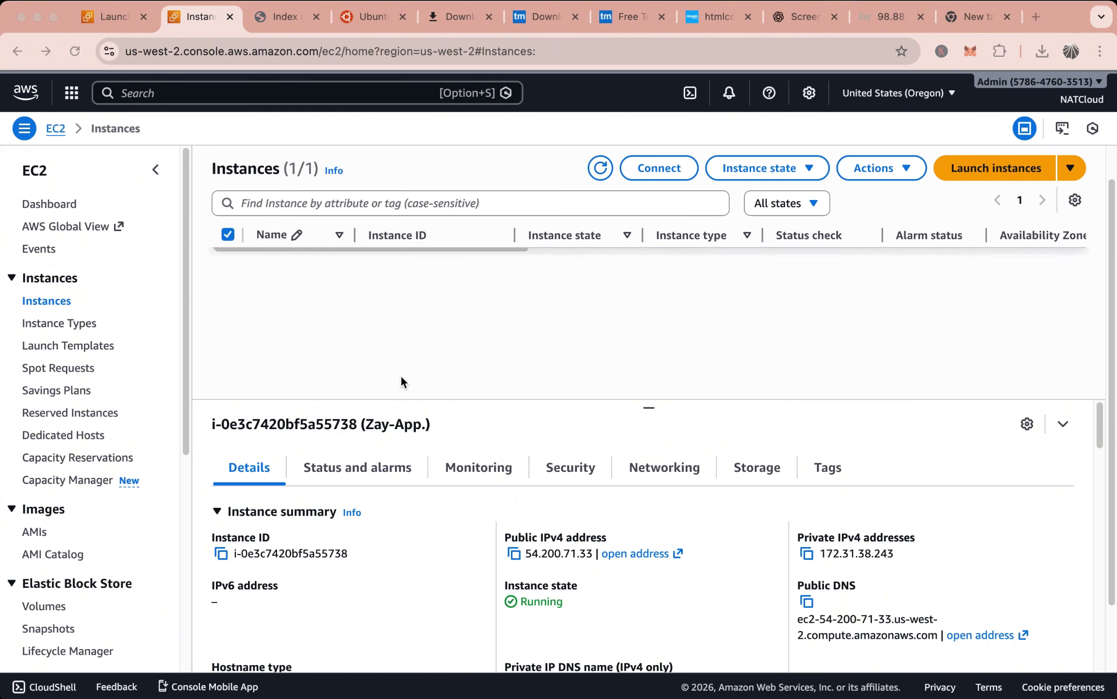
Open the inbound rules of the Zay-App. instance's launch-wizard-1 security group for editing
left_click(569, 471)
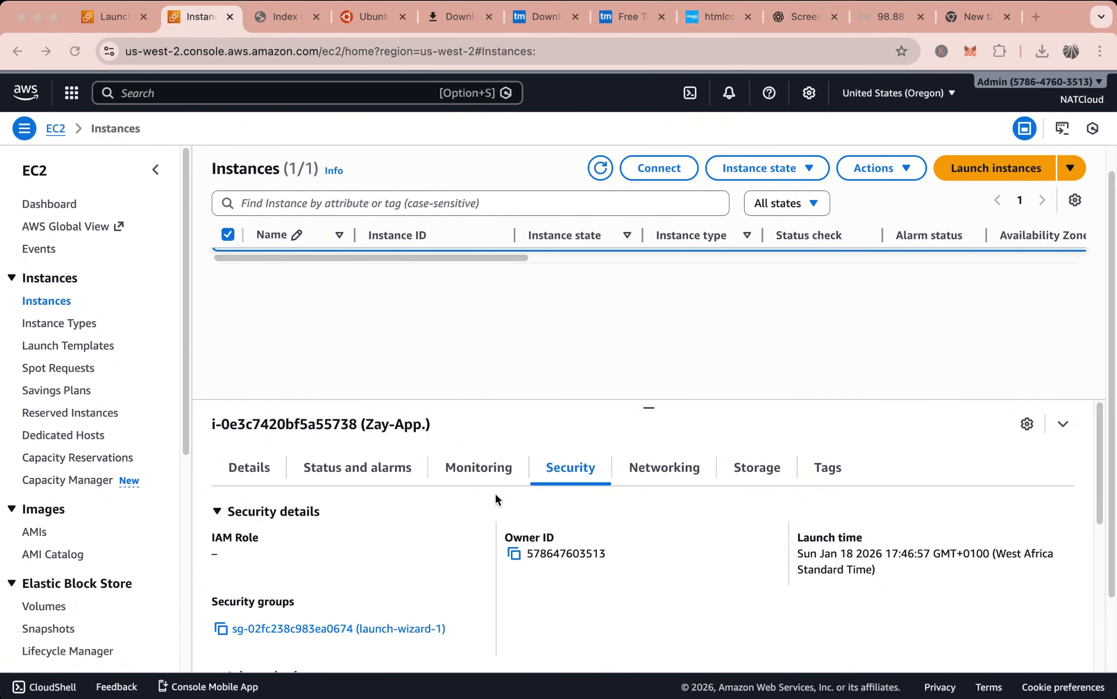
scroll(495, 492, "down", 3)
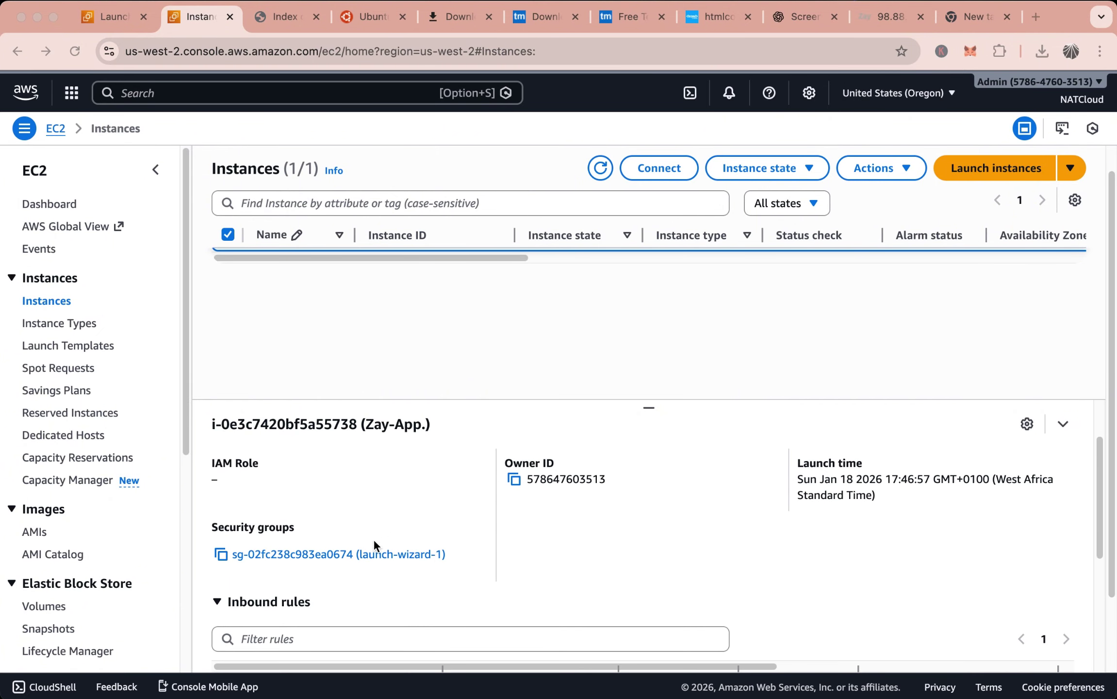
left_click(280, 553)
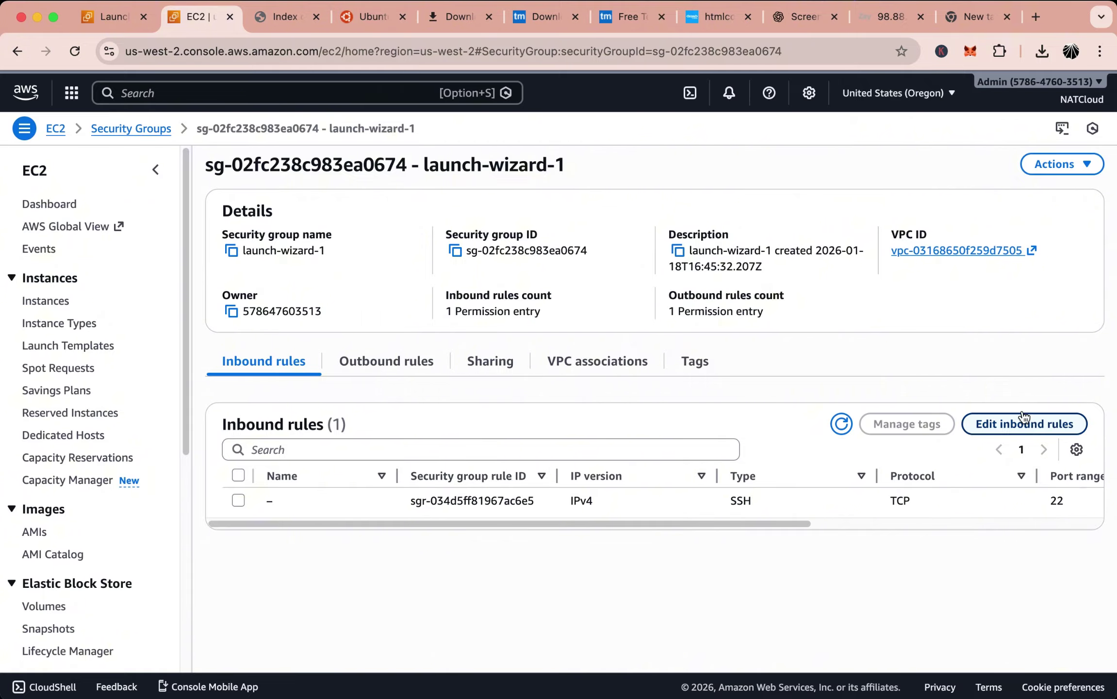
left_click(1034, 431)
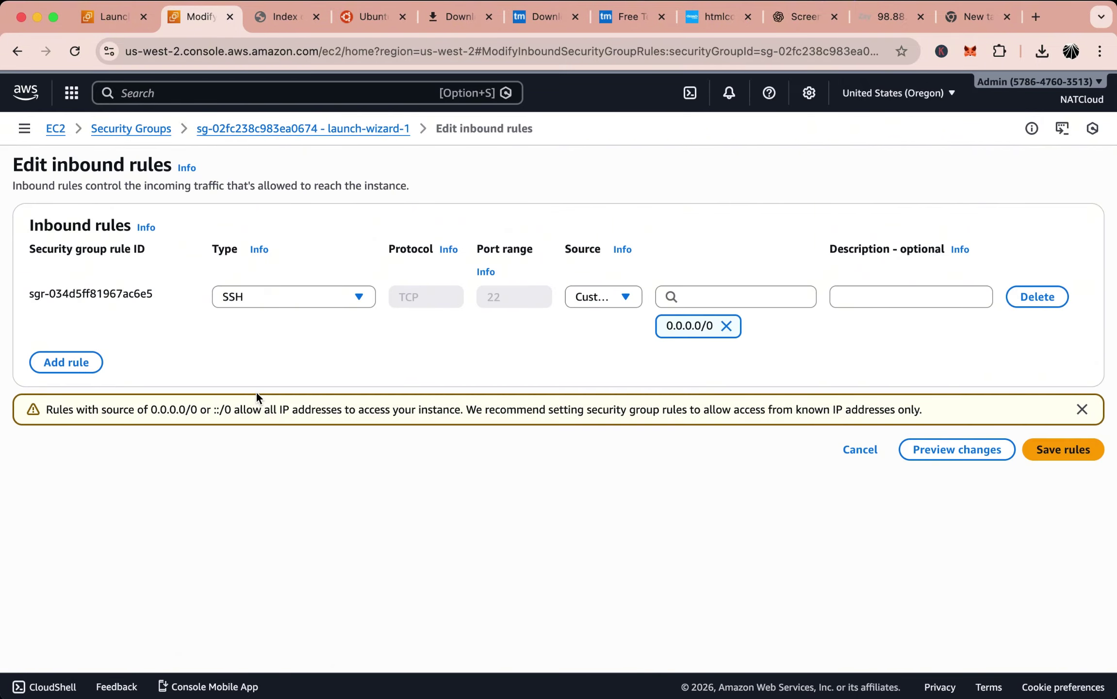
Add an HTTP inbound rule that allows traffic from source 0.0.0.0/0
left_click(100, 362)
left_click(347, 356)
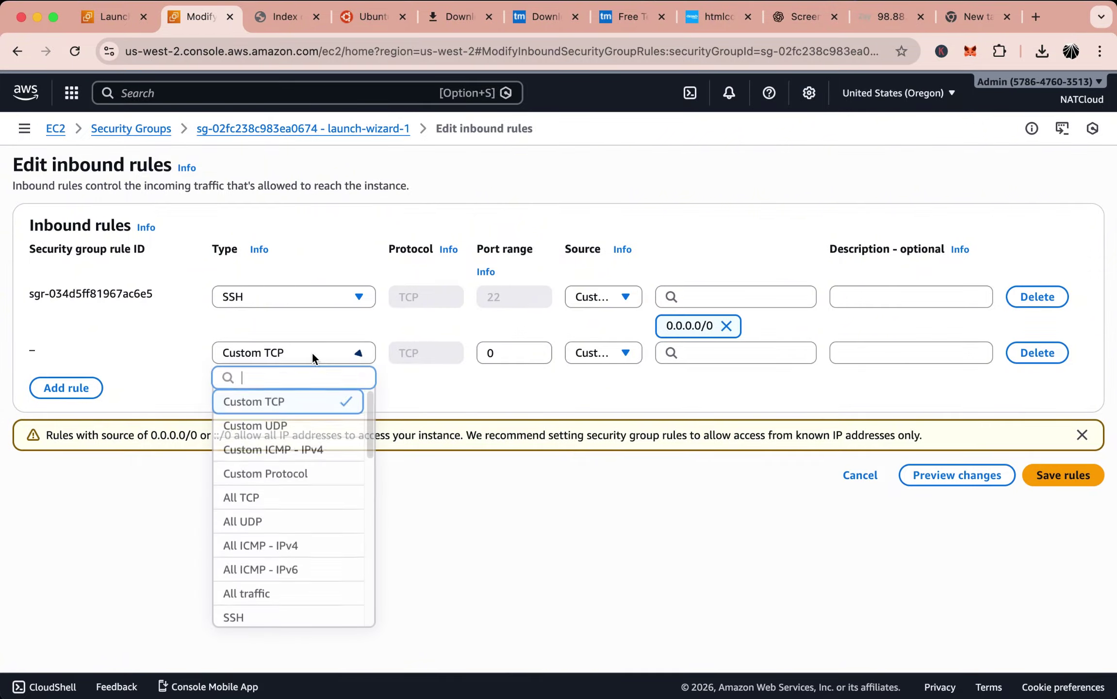
scroll(305, 514, "down", 1)
scroll(305, 517, "down", 3)
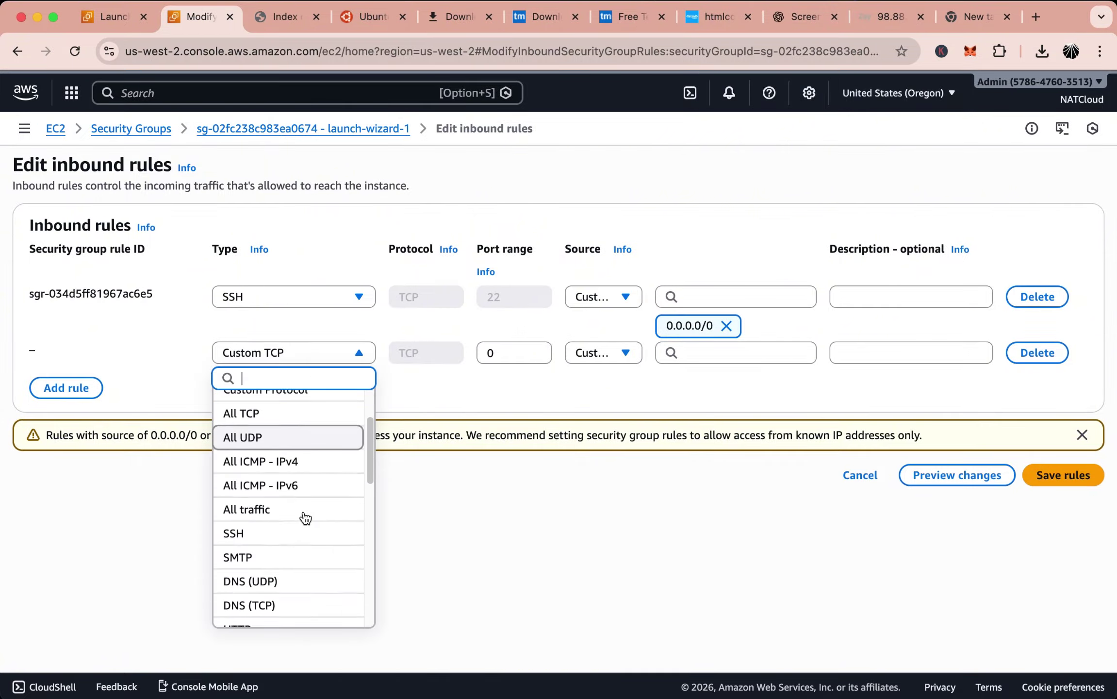
left_click(279, 582)
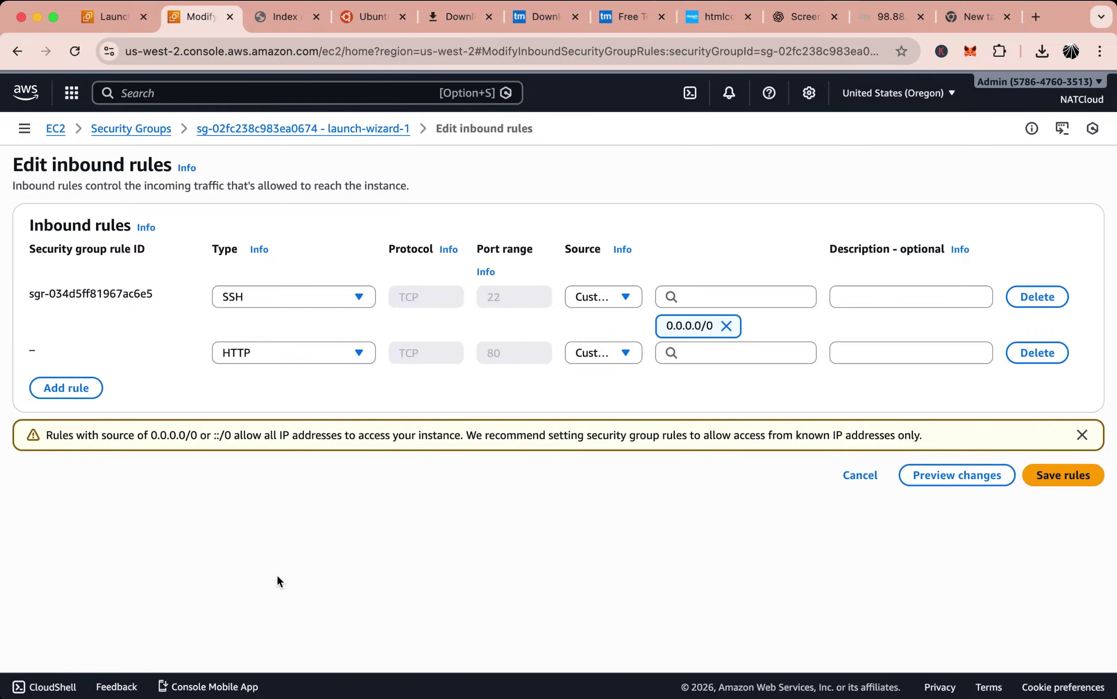
left_click(696, 351)
left_click(728, 412)
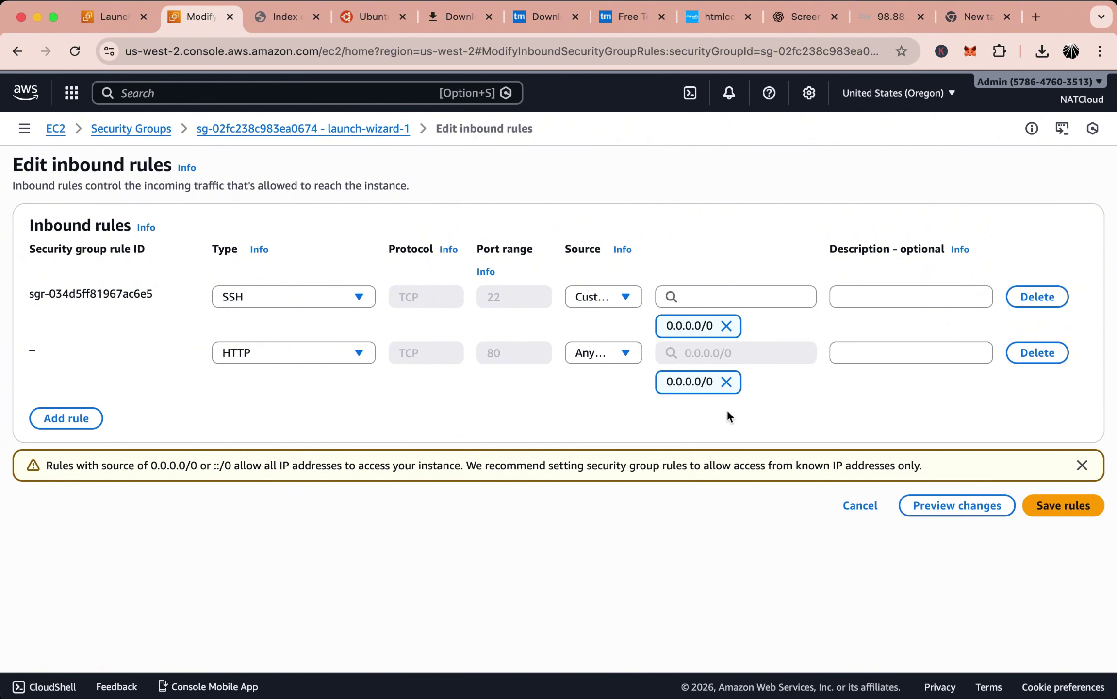
Add an HTTPS inbound rule with source 0.0.0.0/0 and save the security group's rules
left_click(68, 418)
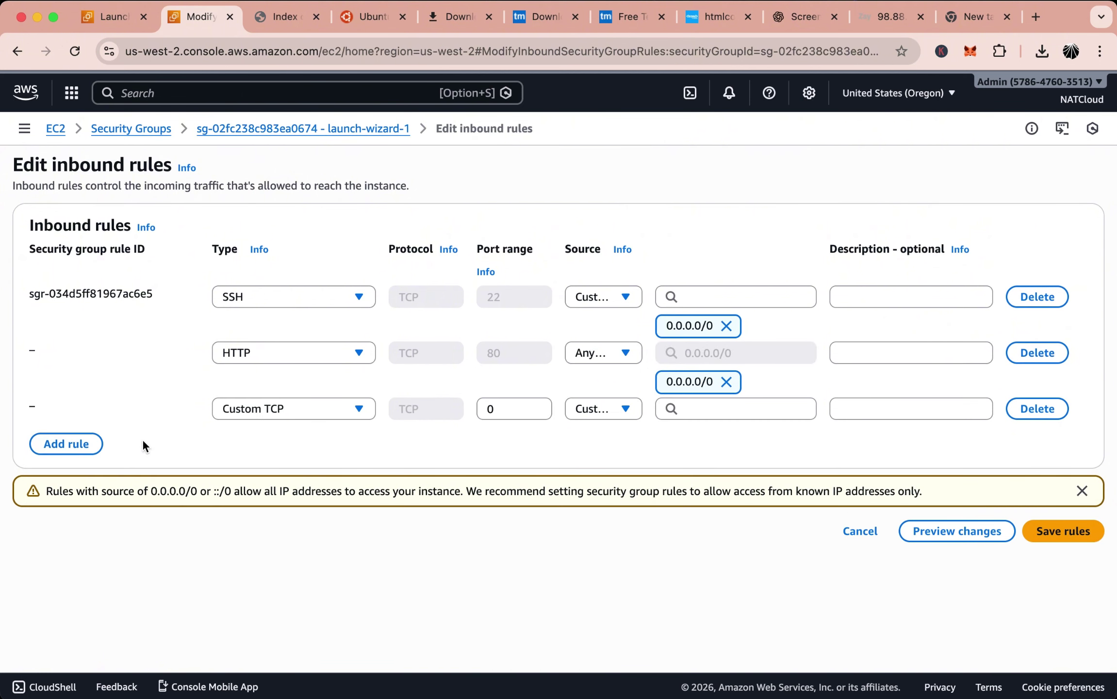
left_click(270, 408)
scroll(279, 585, "down", 3)
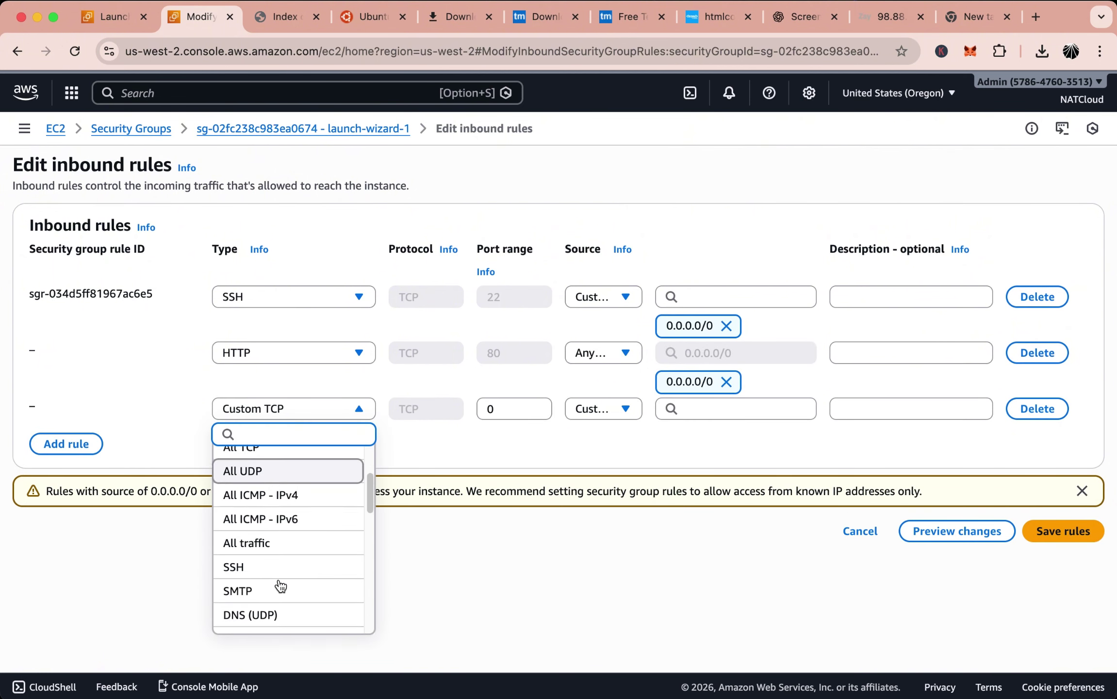
scroll(279, 585, "down", 3)
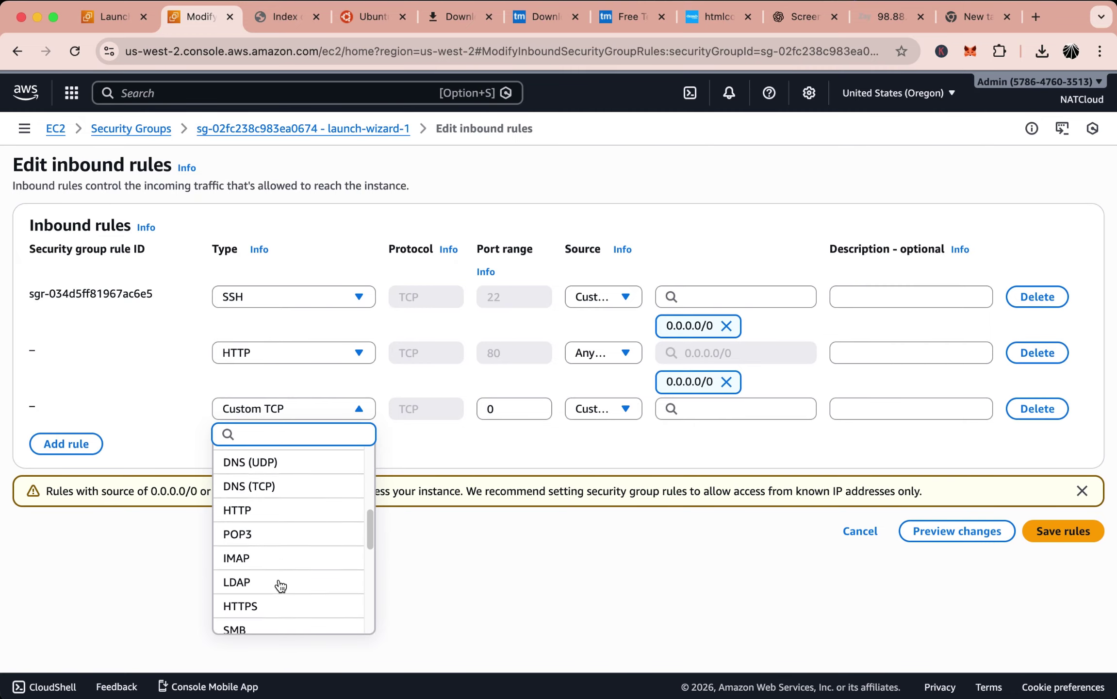
left_click(273, 563)
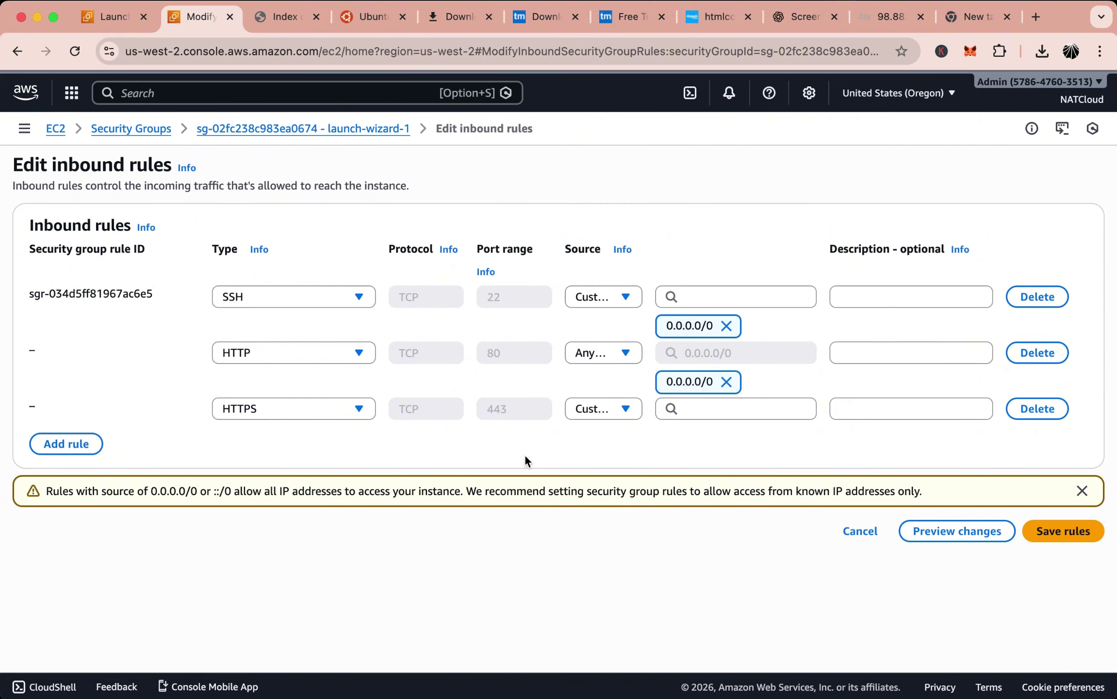
left_click(728, 407)
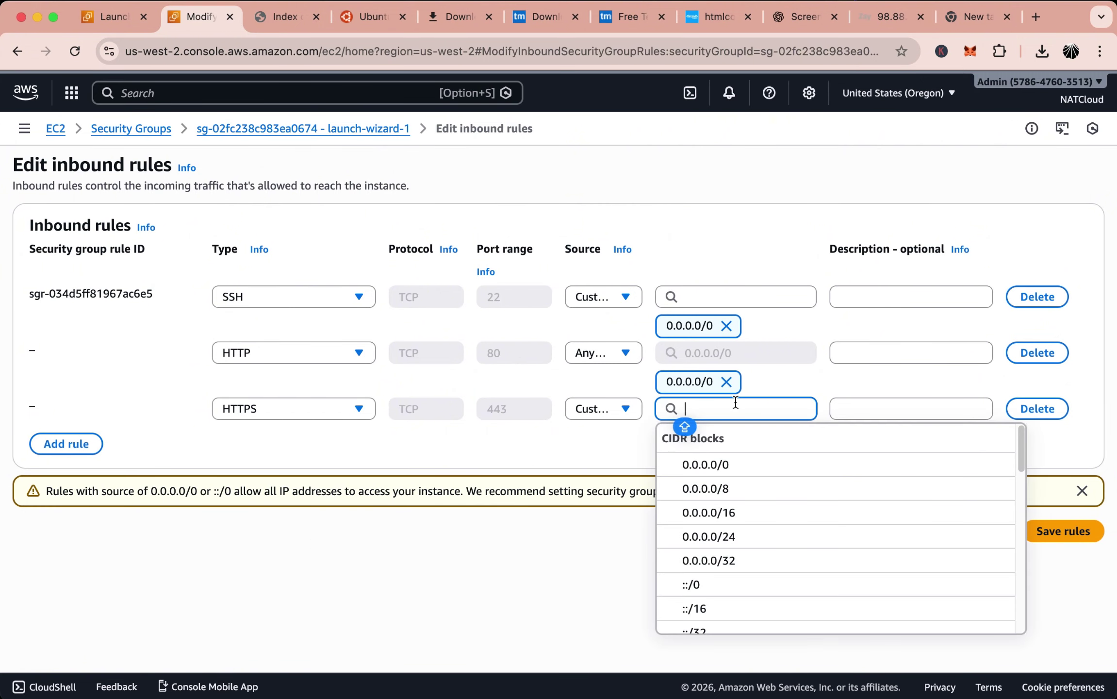
left_click(731, 466)
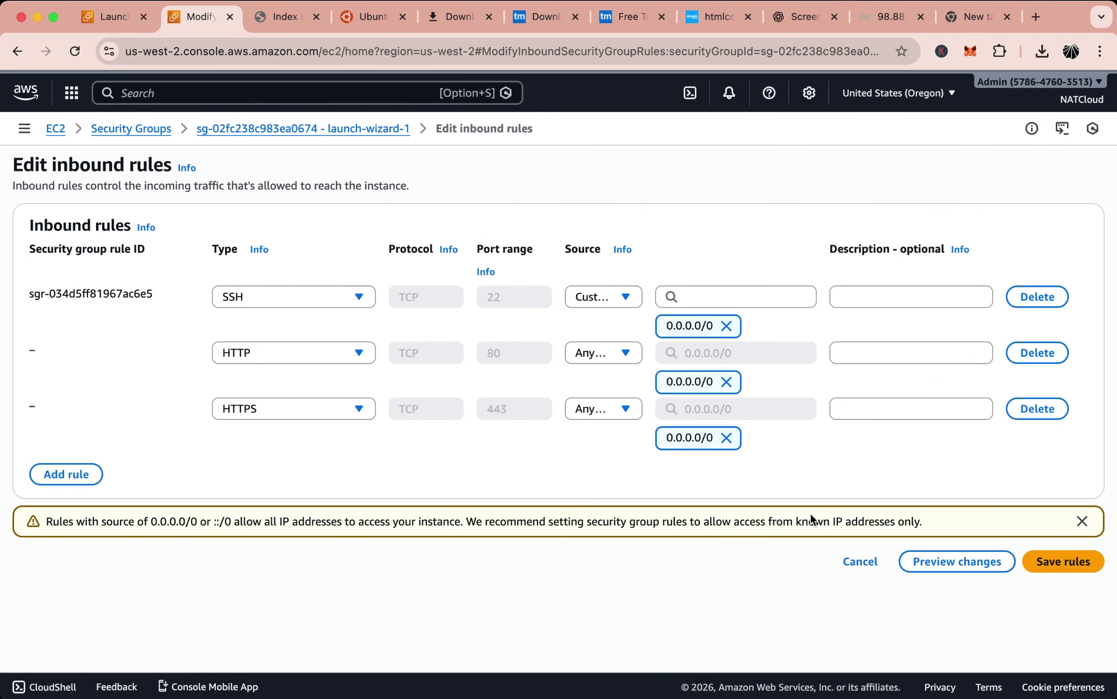
left_click(1062, 561)
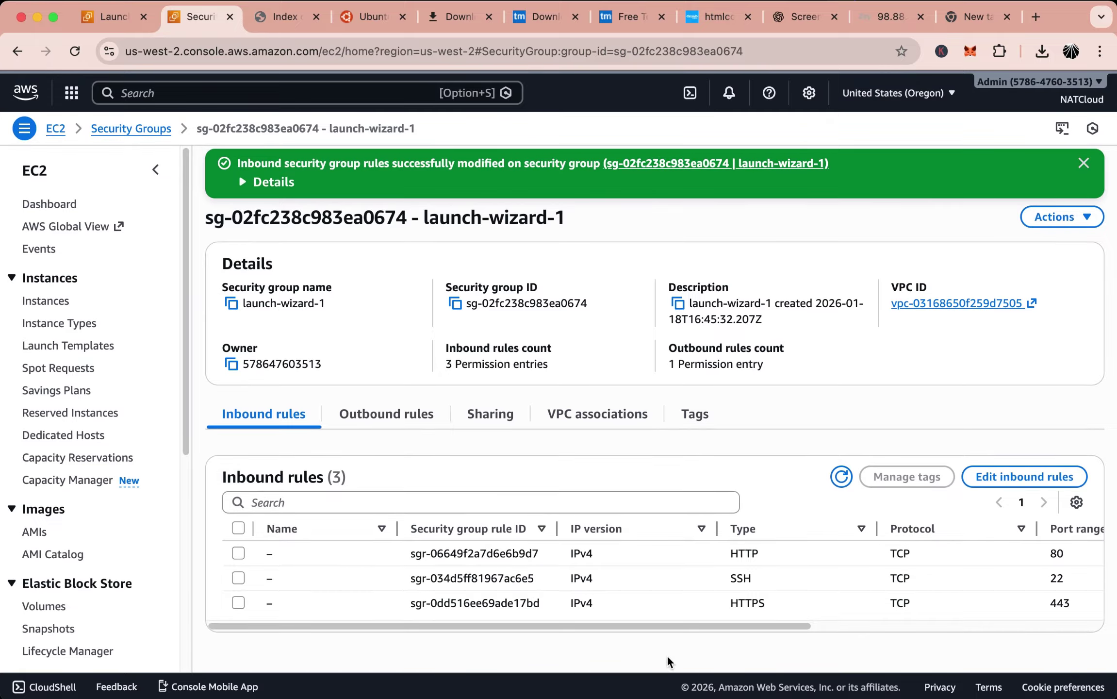
left_click(695, 661)
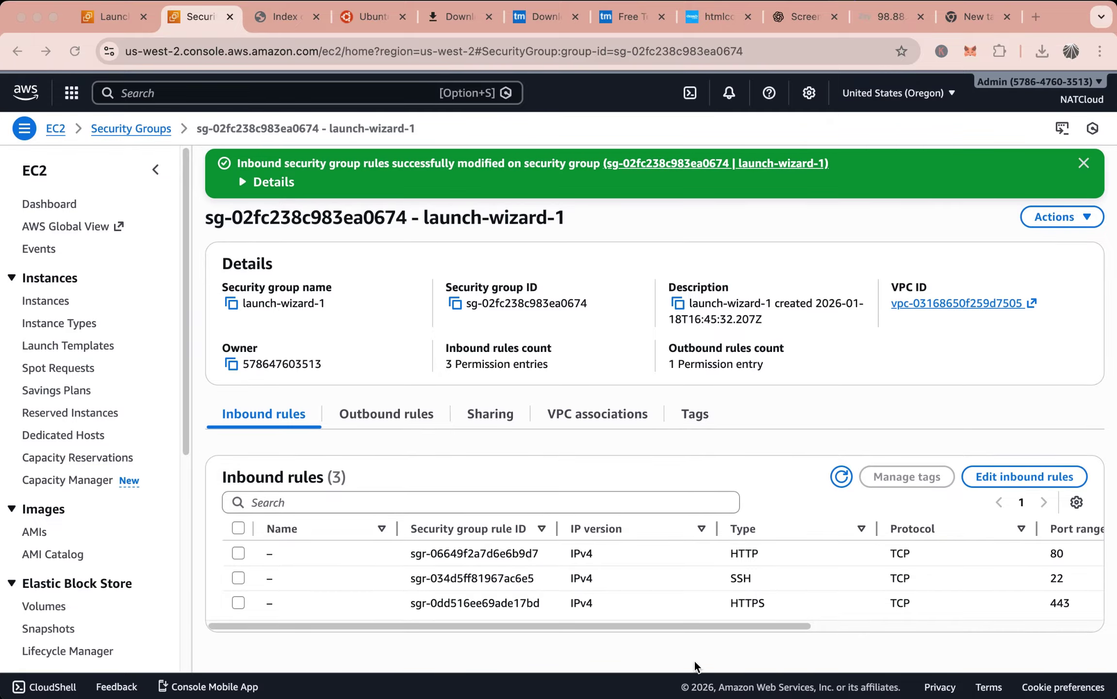
Connect to the Zay-App. instance through EC2 Instance Connect over its public IP as ec2-user
left_click(44, 303)
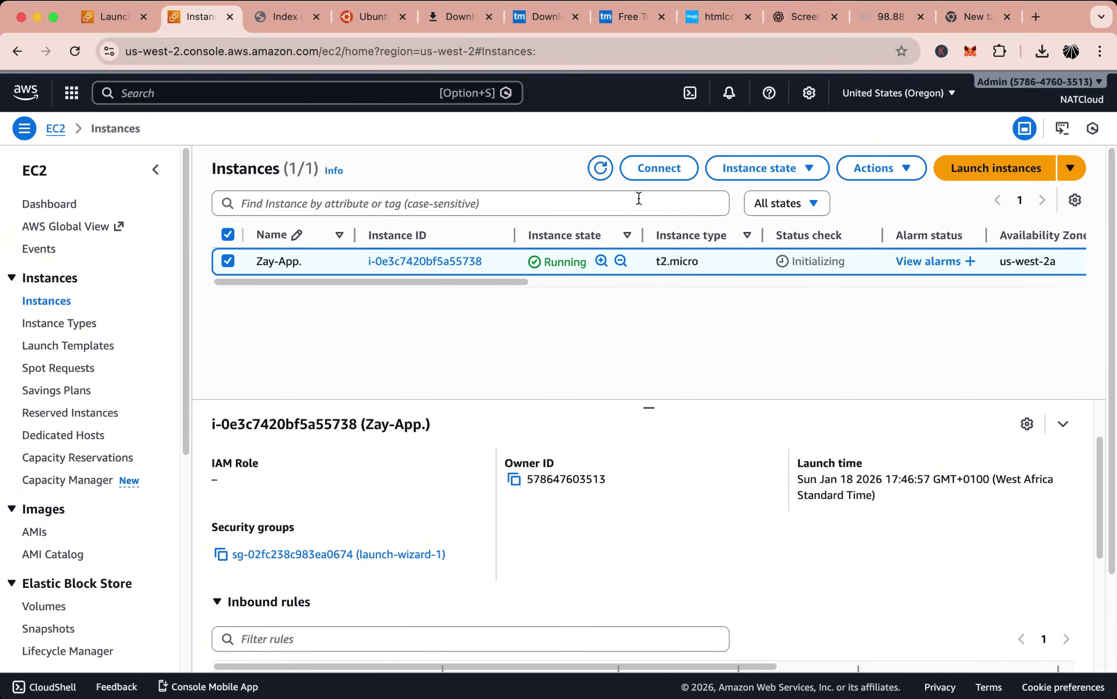
left_click(672, 174)
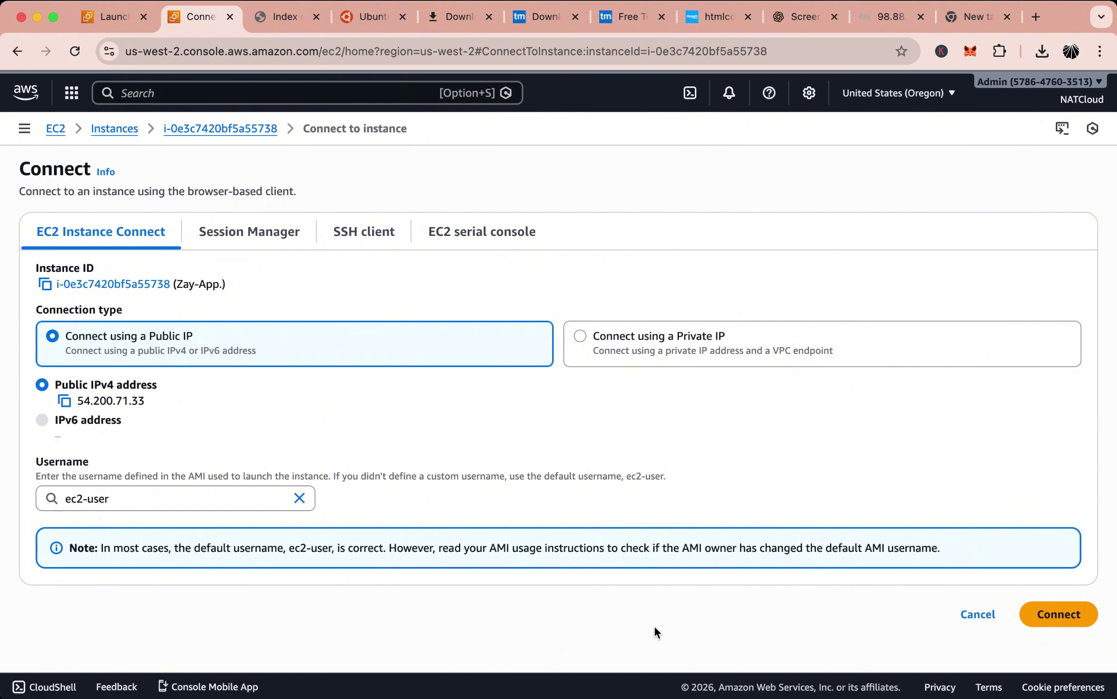
left_click(1055, 626)
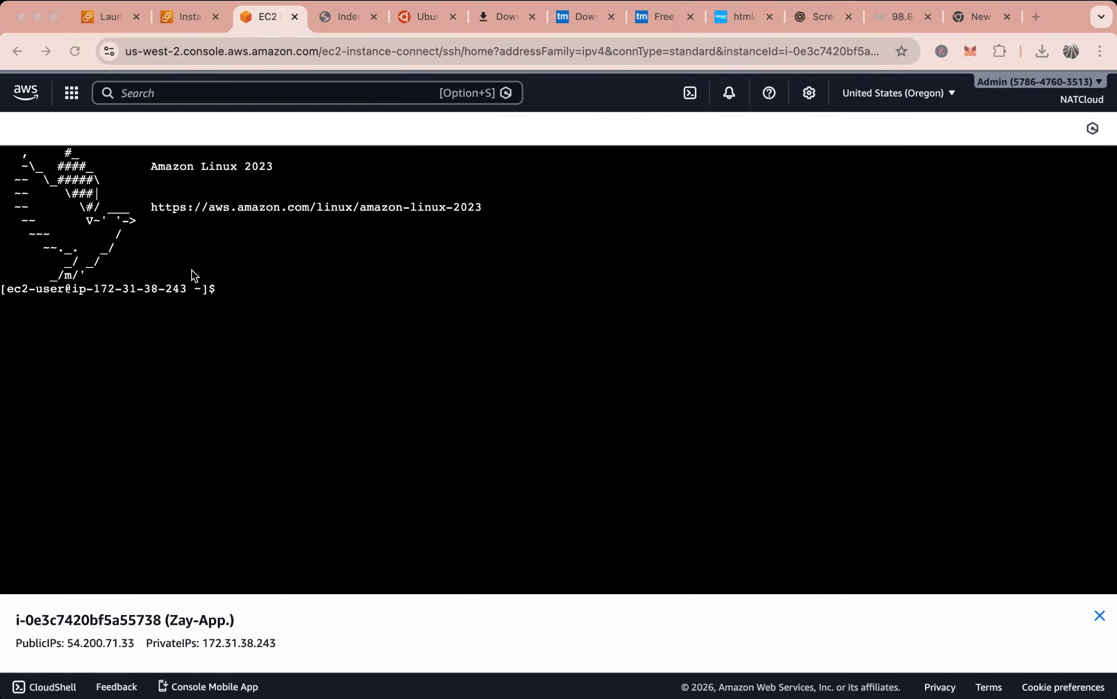
Switch to the root user with "sudo su -" and update the system packages with "yum update"
left_click(229, 289)
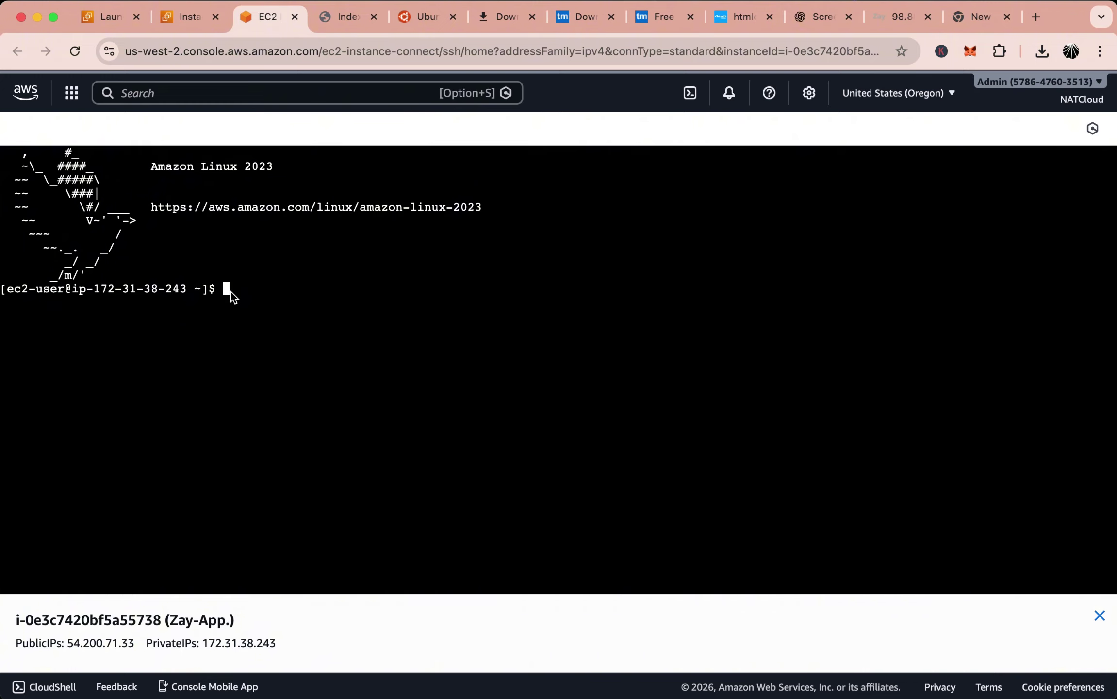
type("sudo su -")
key("Return")
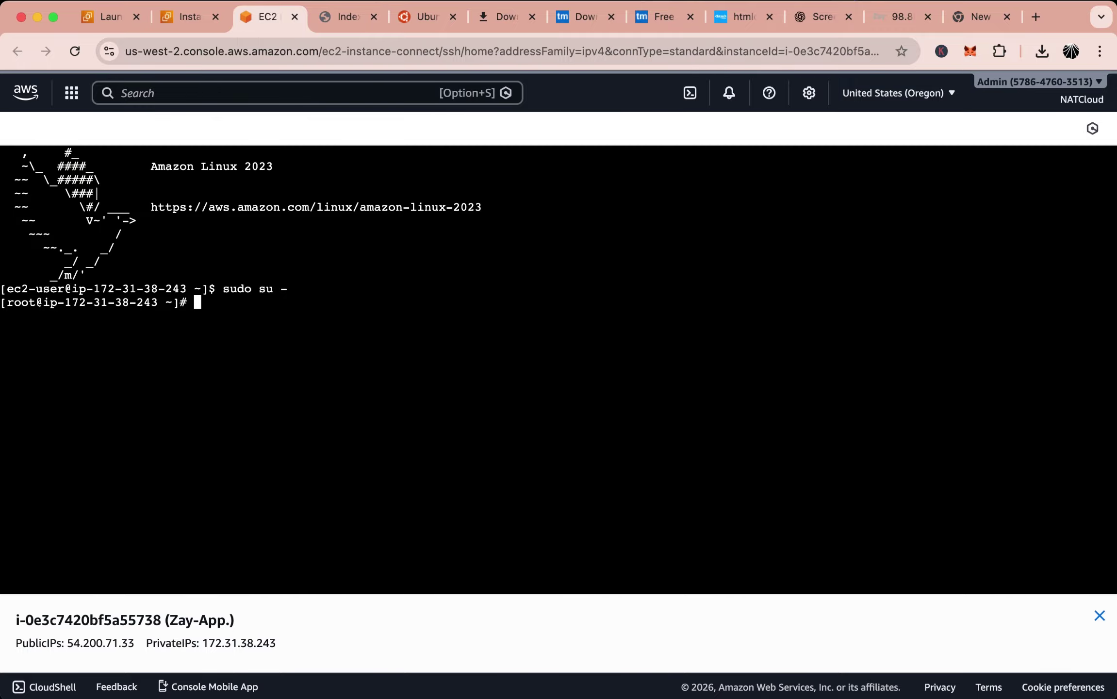
type("yum update")
key("Return")
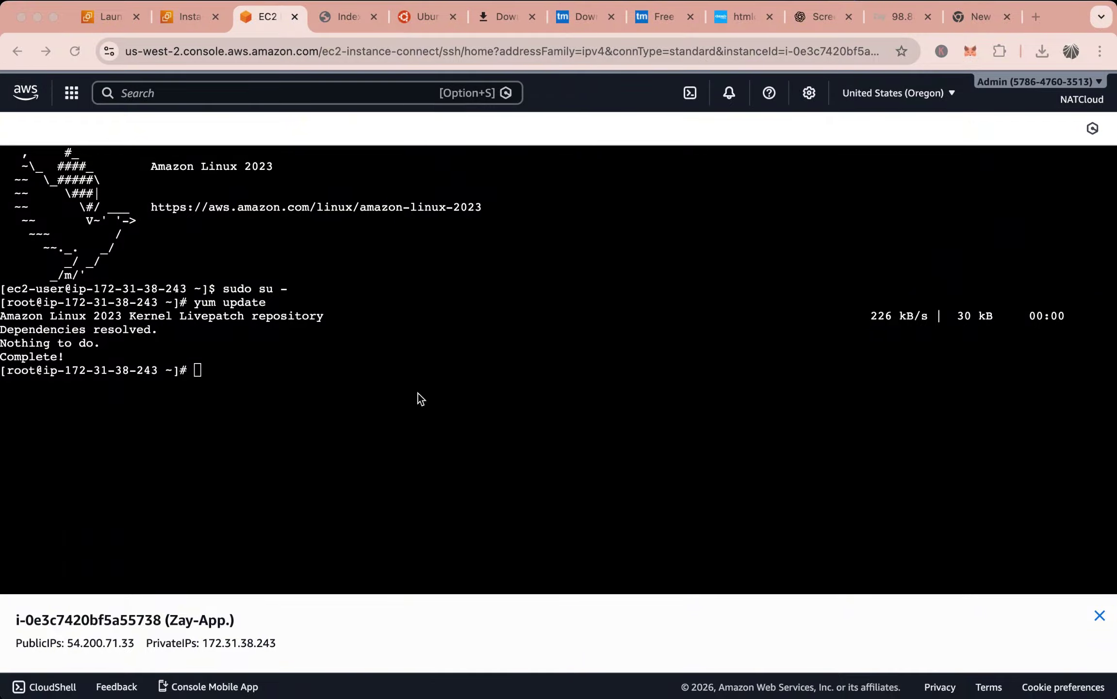
Install the Apache web server package on the instance with "yum install httpd -y"
left_click(208, 373)
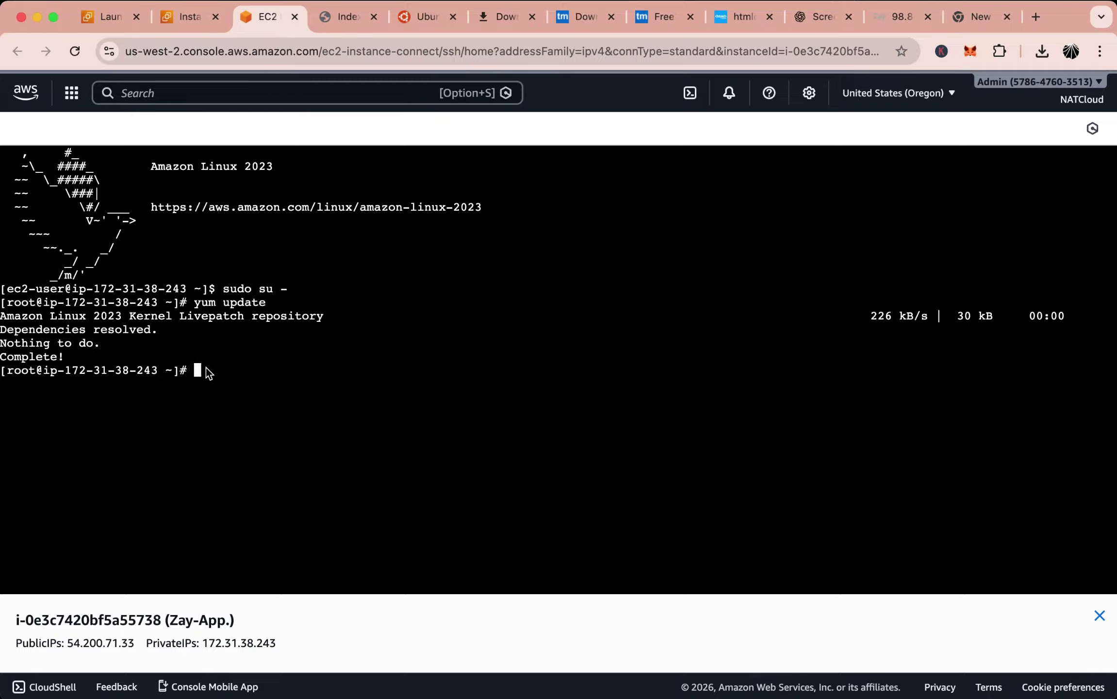
left_click(695, 666)
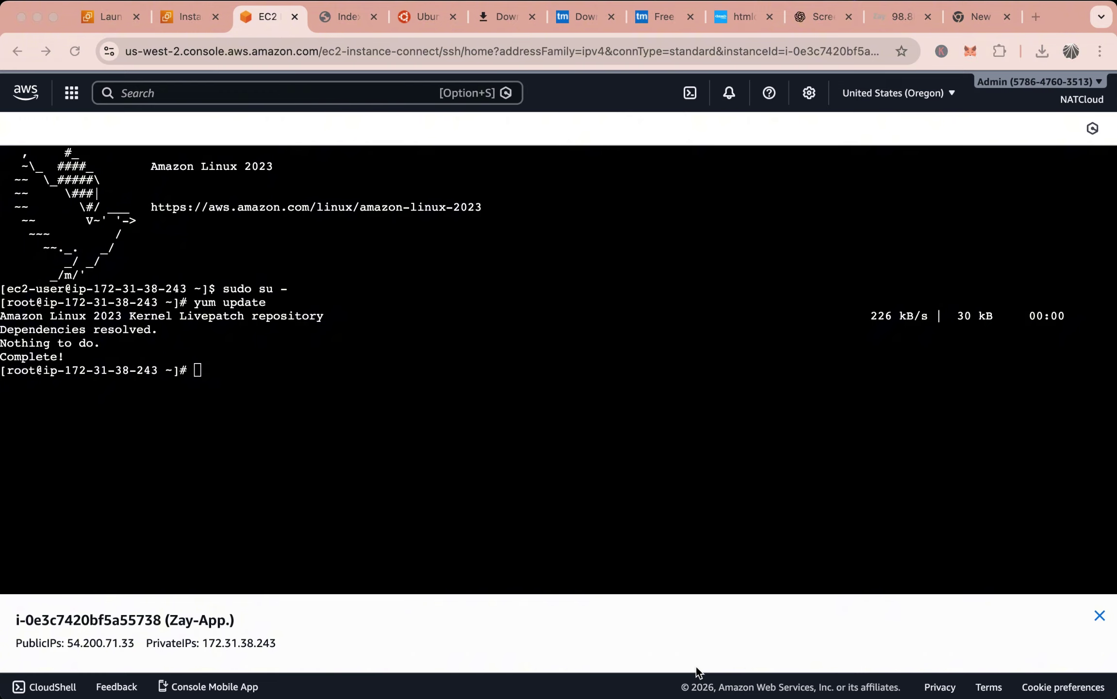
left_click(204, 367)
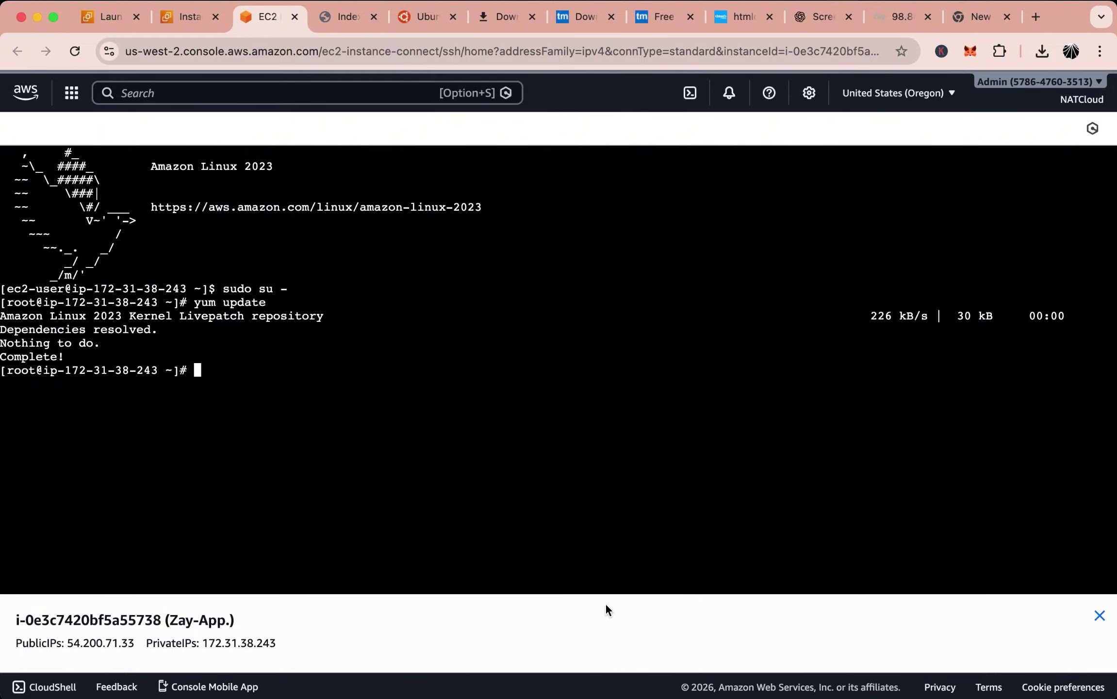
left_click(693, 660)
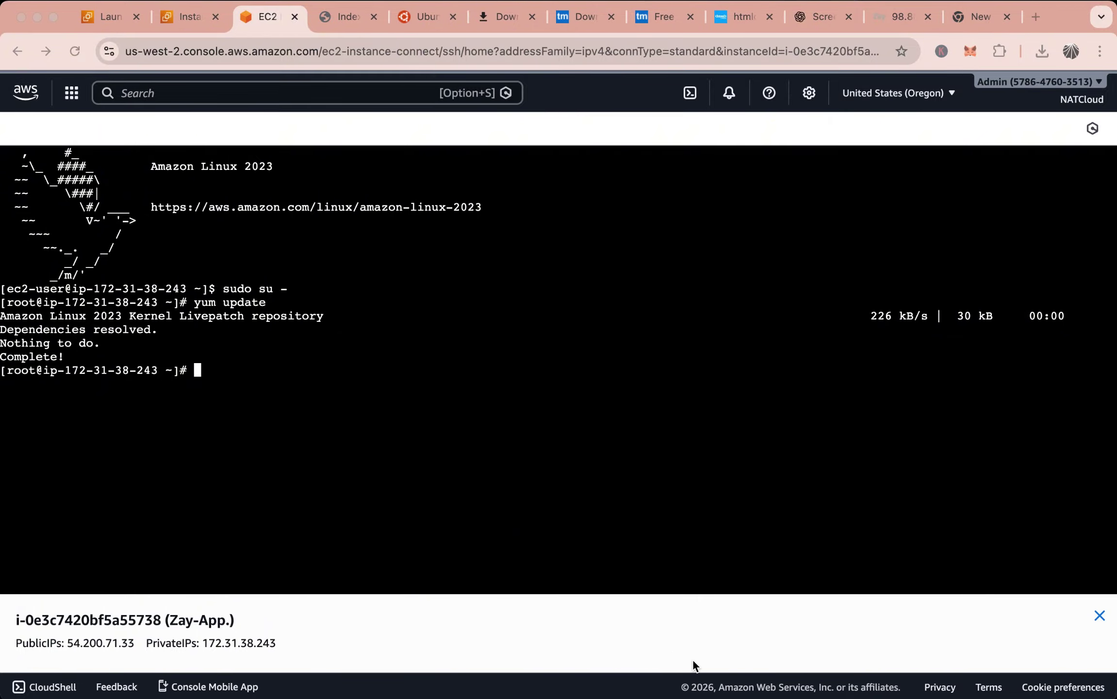
left_click(225, 383)
type("yu")
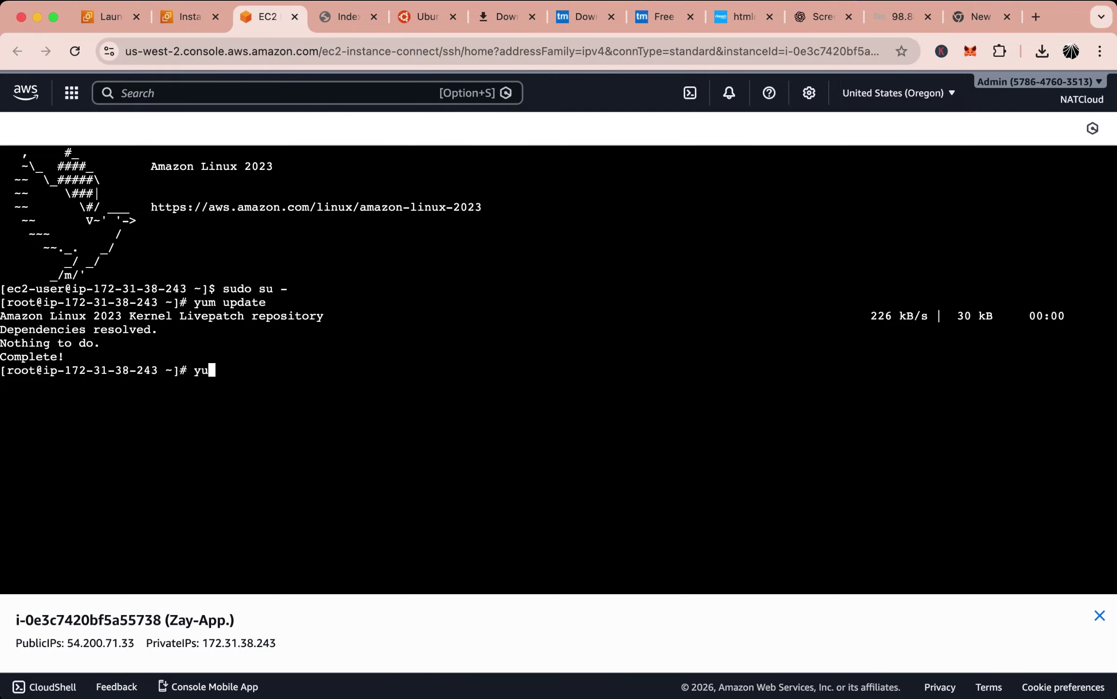
type("m install http")
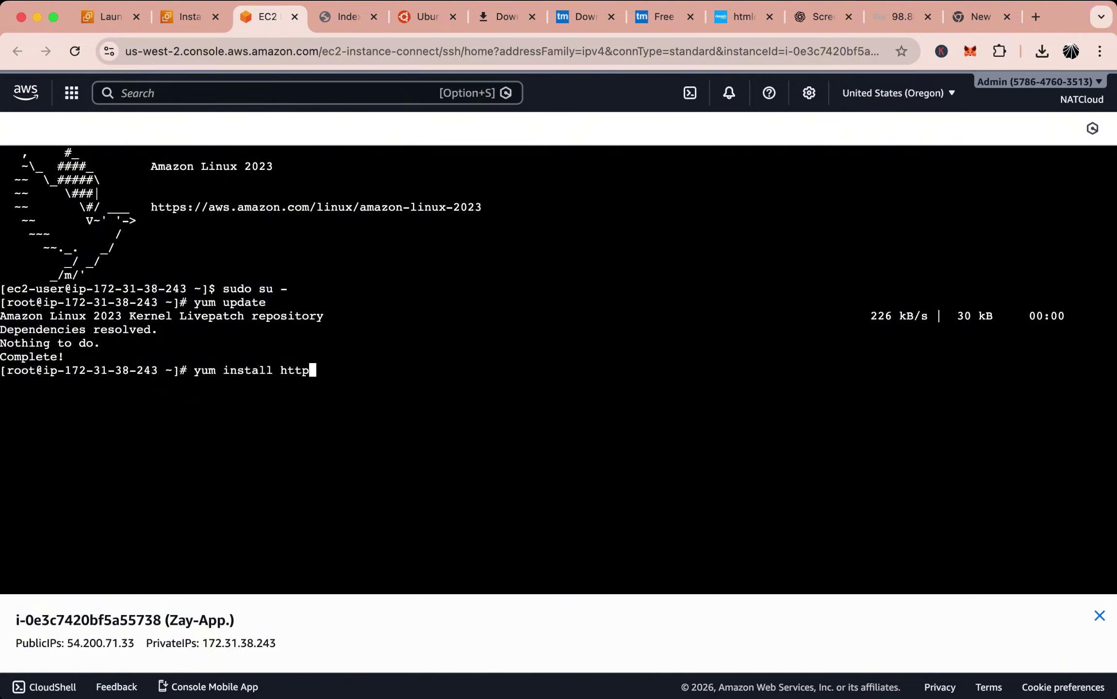
type("d -y")
key("Return")
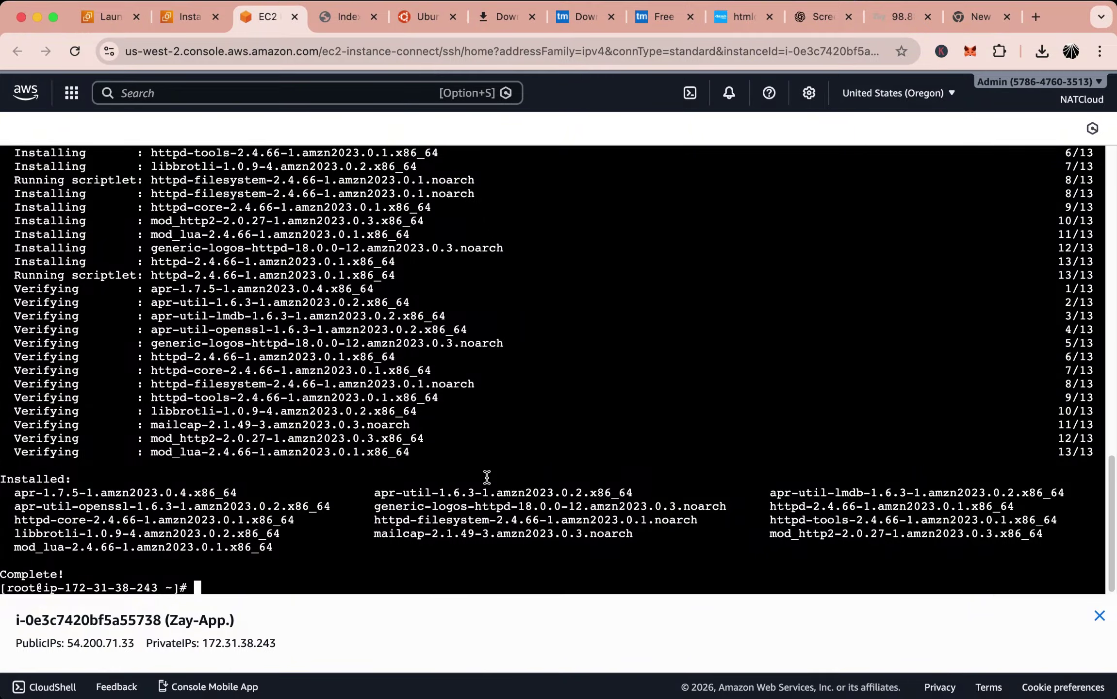
double_click(23, 578)
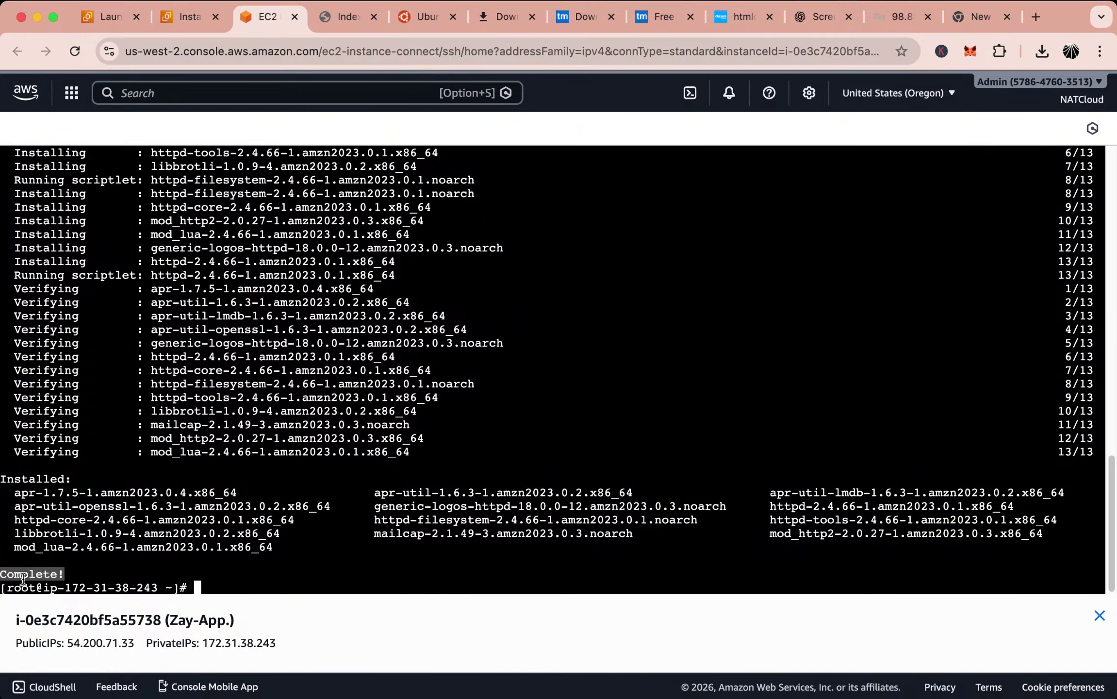
left_click(22, 578)
Enable the Apache service to start at boot with "systemctl enable httpd"
left_click(189, 589)
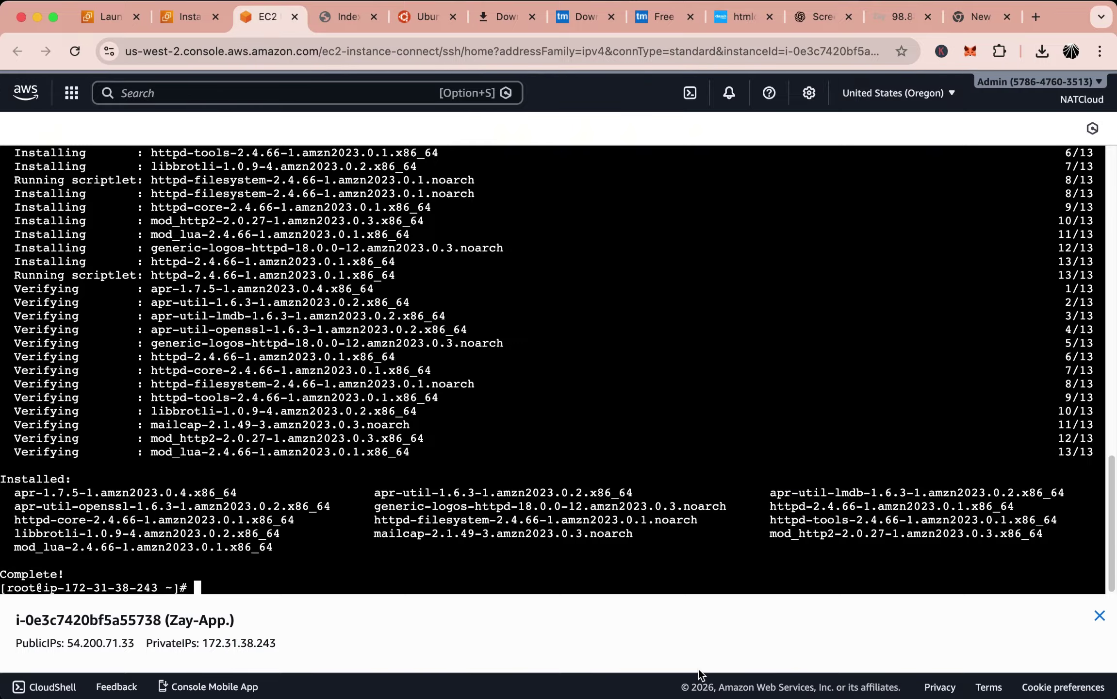
left_click(249, 586)
type("systde")
key("BackSpace")
key("BackSpace")
type("emctl enable ")
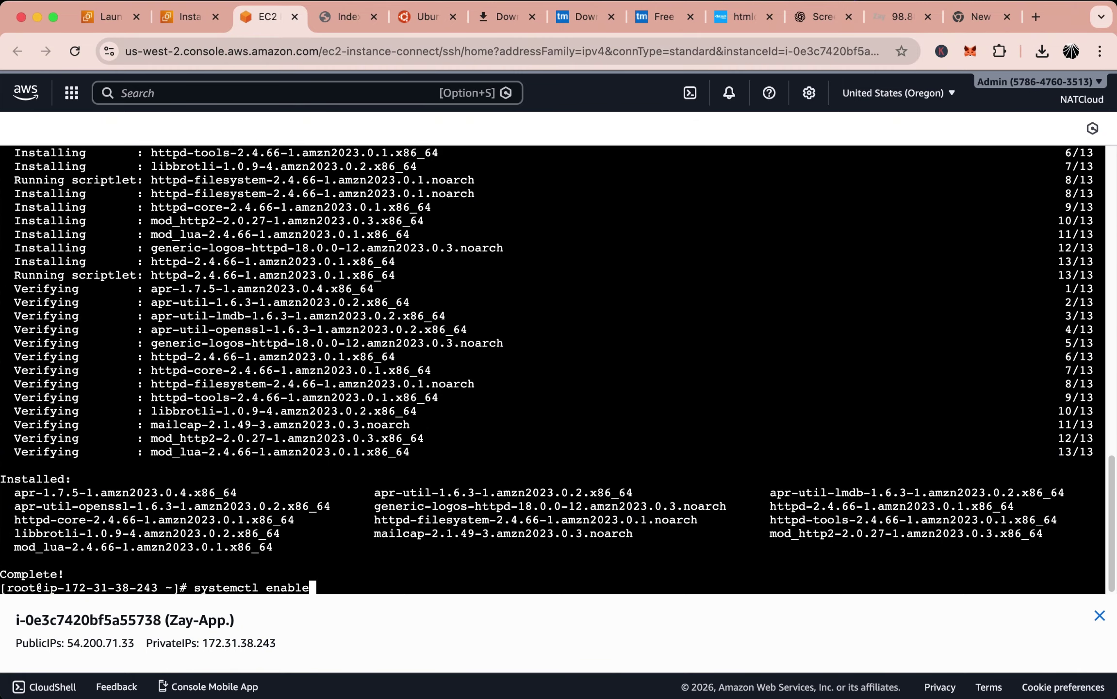
type("httpd")
key("Return")
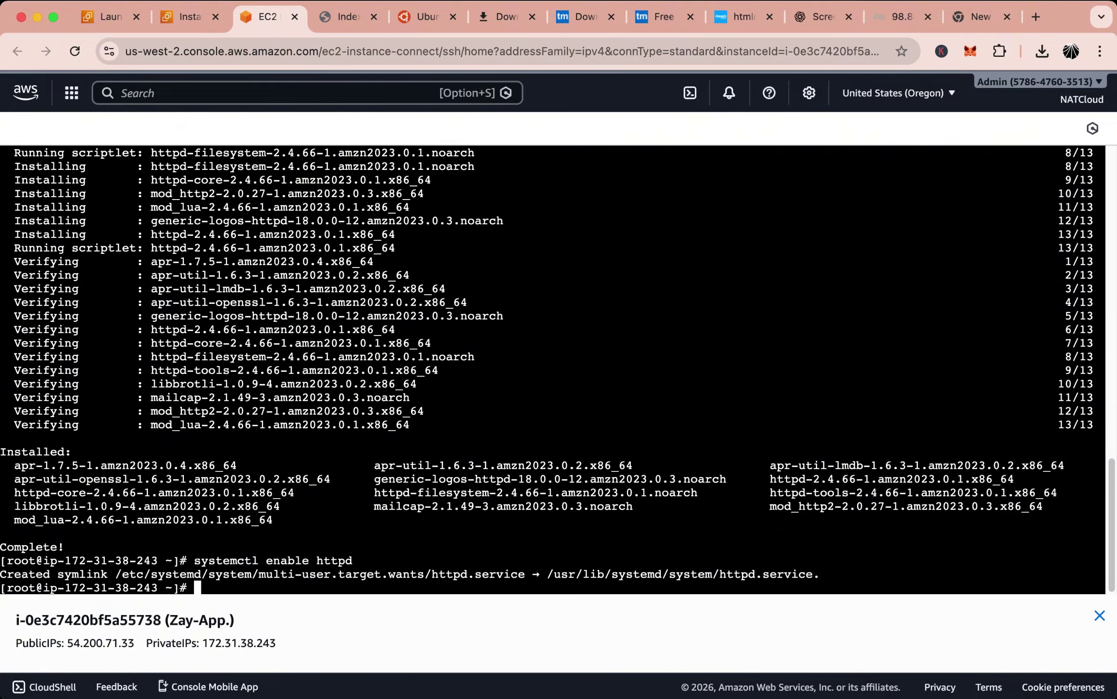
Start the Apache service with "systemctl start httpd"
key("Up")
key("Left")
key("Left")
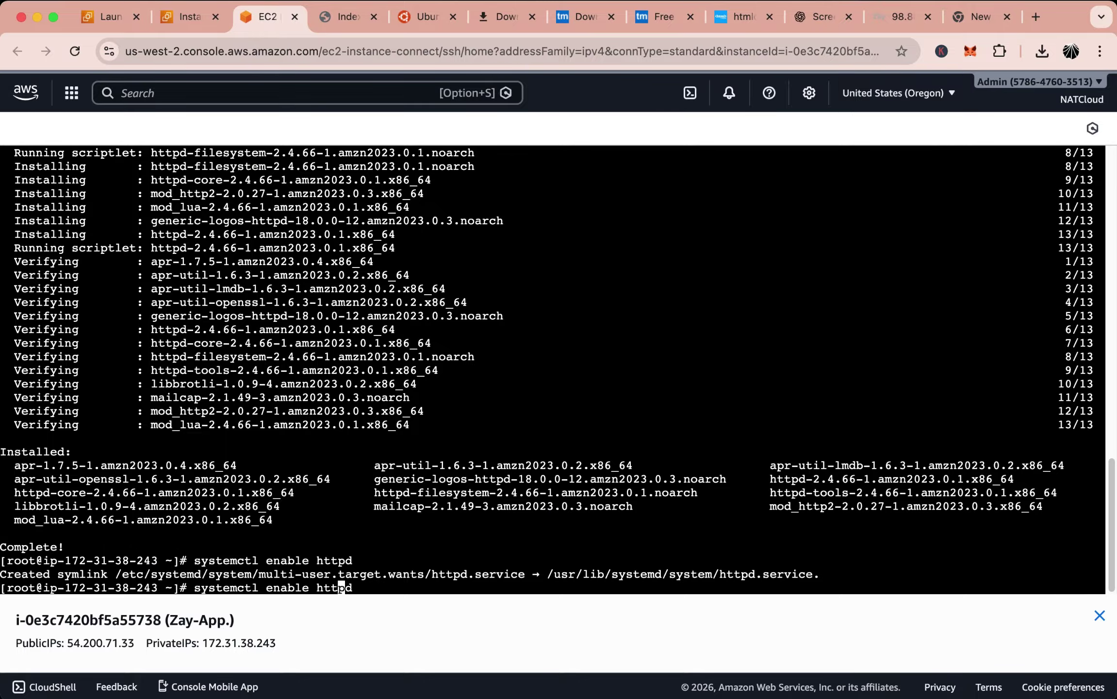
key("Left")
key("Left")
key("Left")
key("Left")
key("BackSpace")
key("BackSpace")
key("BackSpace")
key("BackSpace")
key("BackSpace")
key("BackSpace")
type("start")
key("Return")
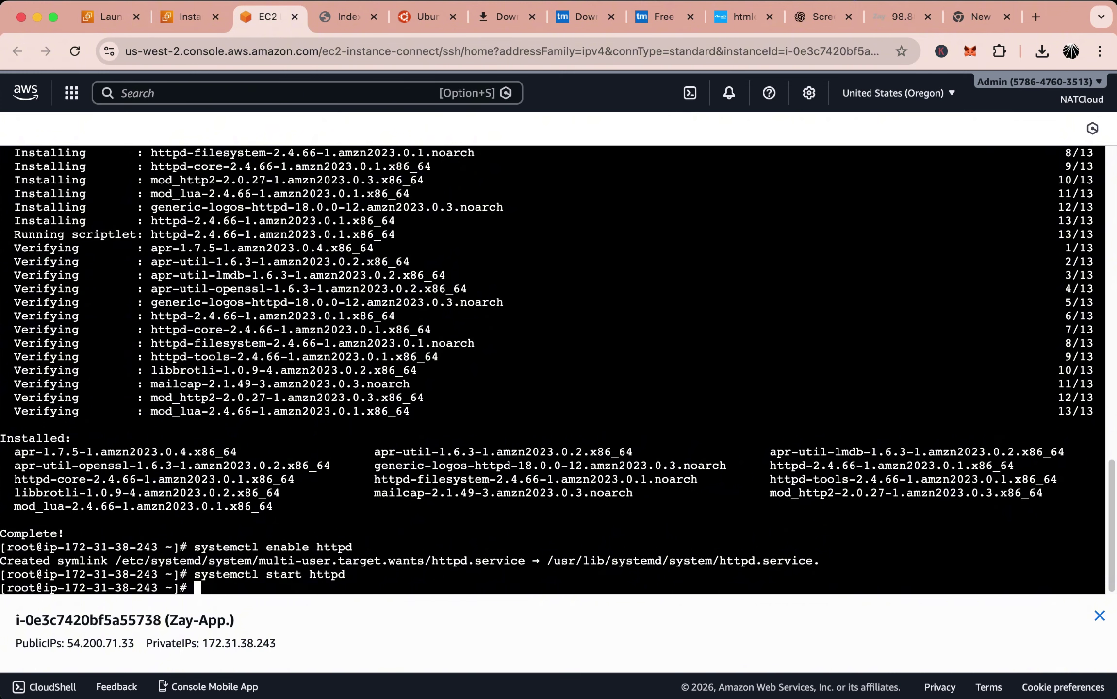
Check the Apache service with "systemctl status httpd" and review the terminal output
key("Up")
key("Left")
key("Left")
key("Left")
key("Left")
key("Left")
key("Left")
key("Left")
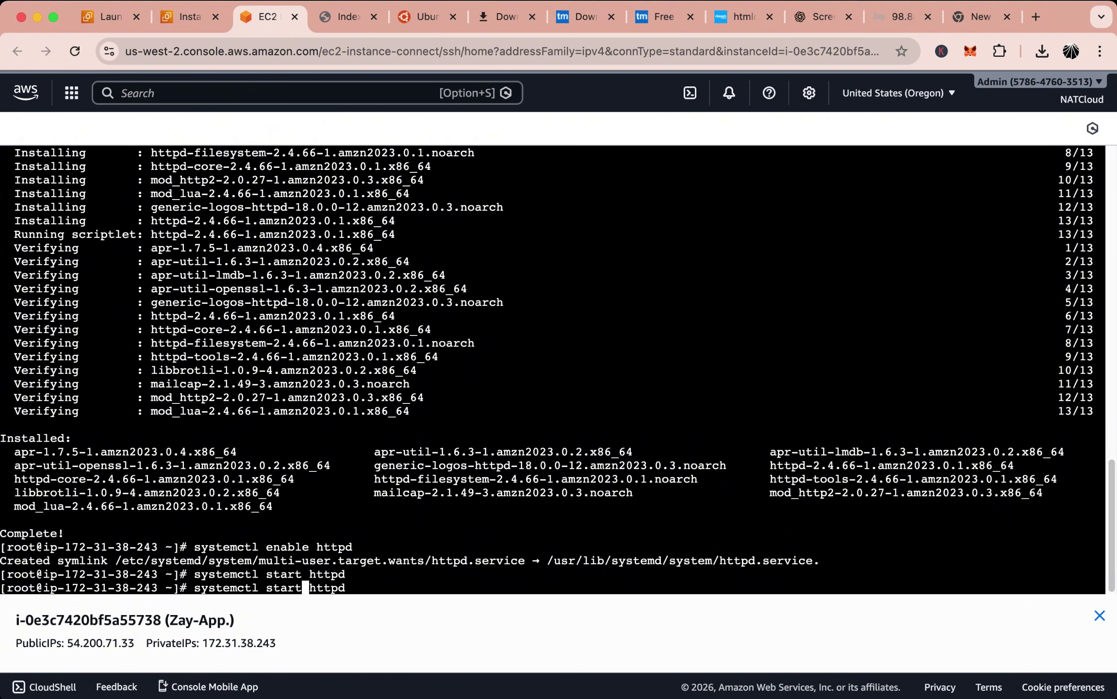
key("Right")
key("BackSpace")
key("BackSpace")
key("BackSpace")
type("atus")
key("Return")
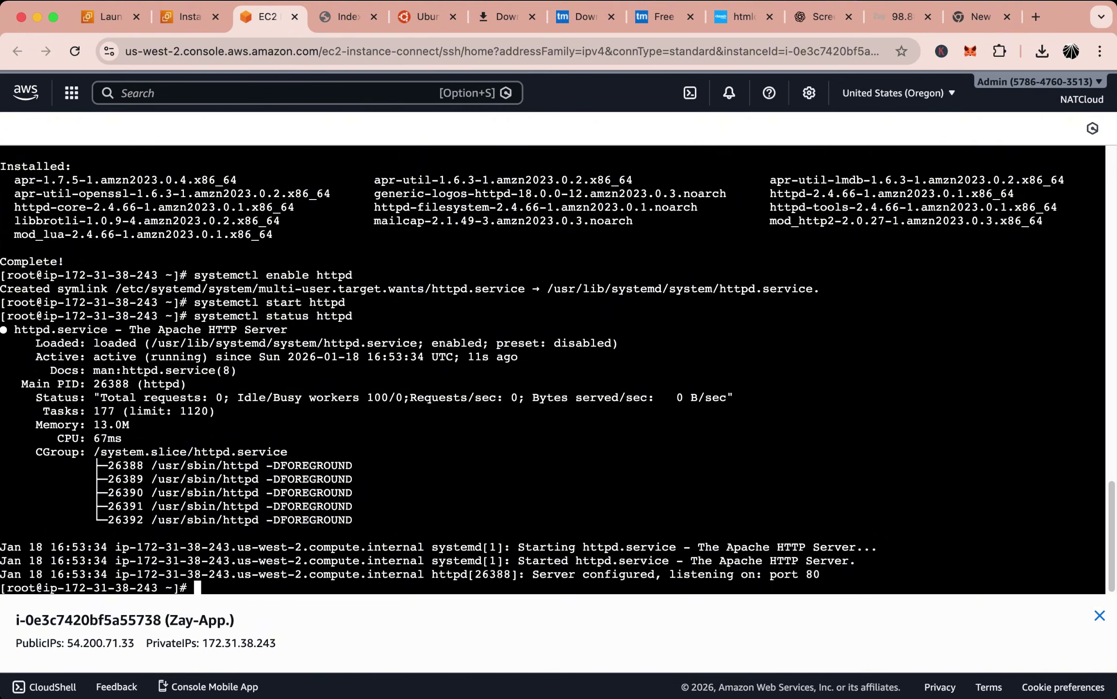
scroll(188, 427, "up", 3)
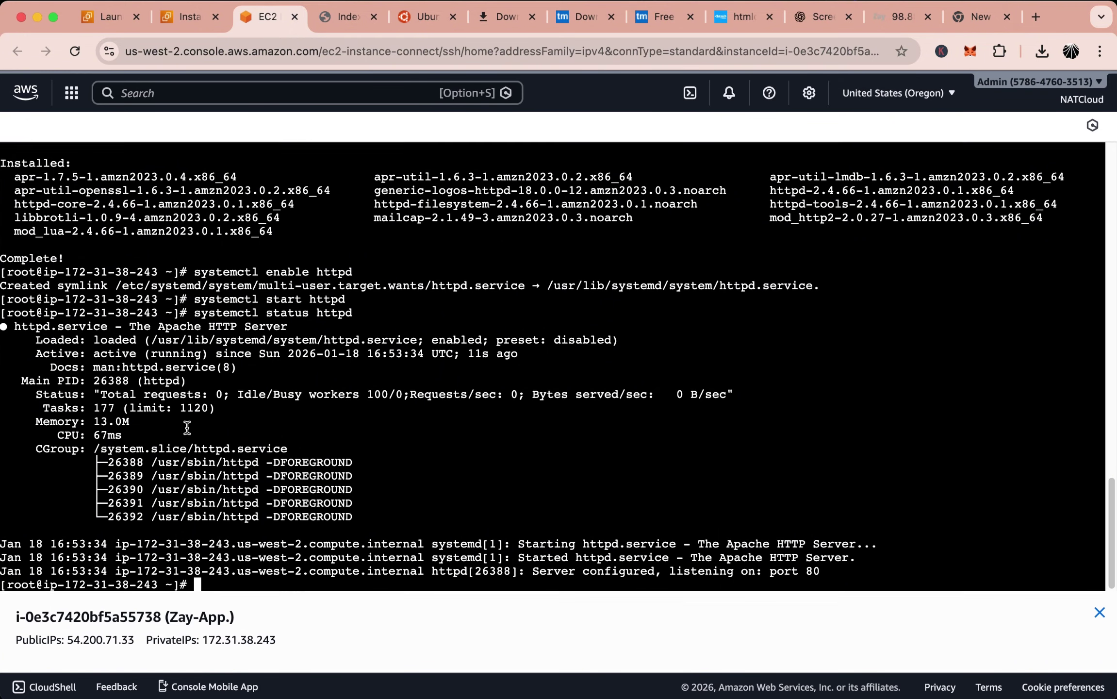
scroll(187, 427, "up", 12)
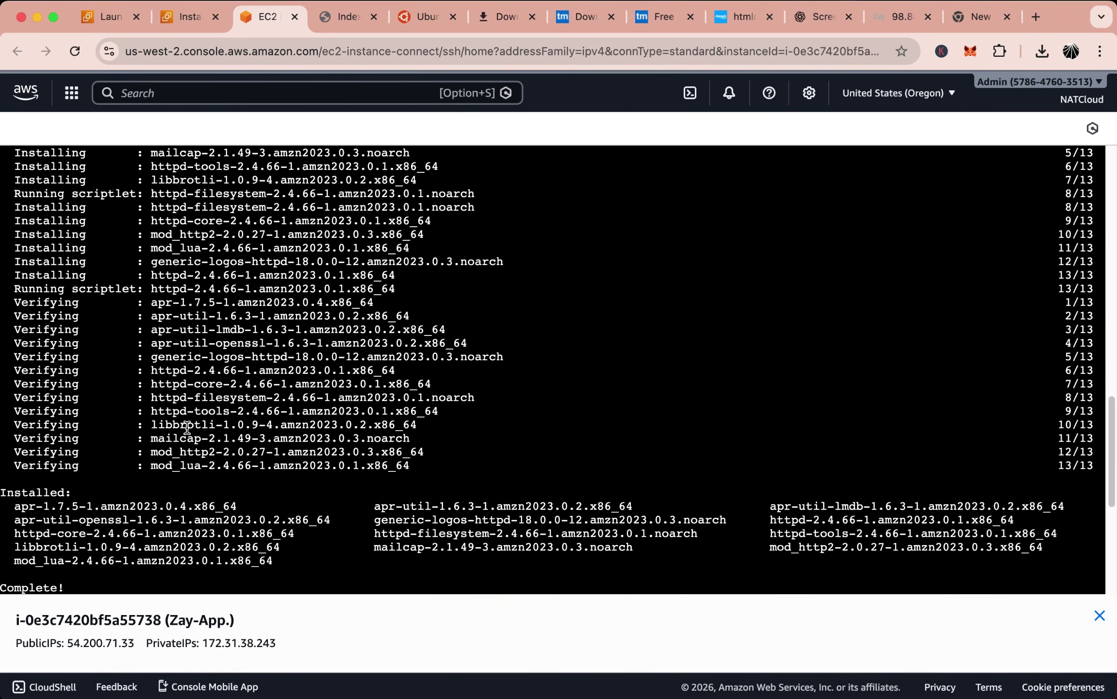
scroll(187, 427, "up", 7)
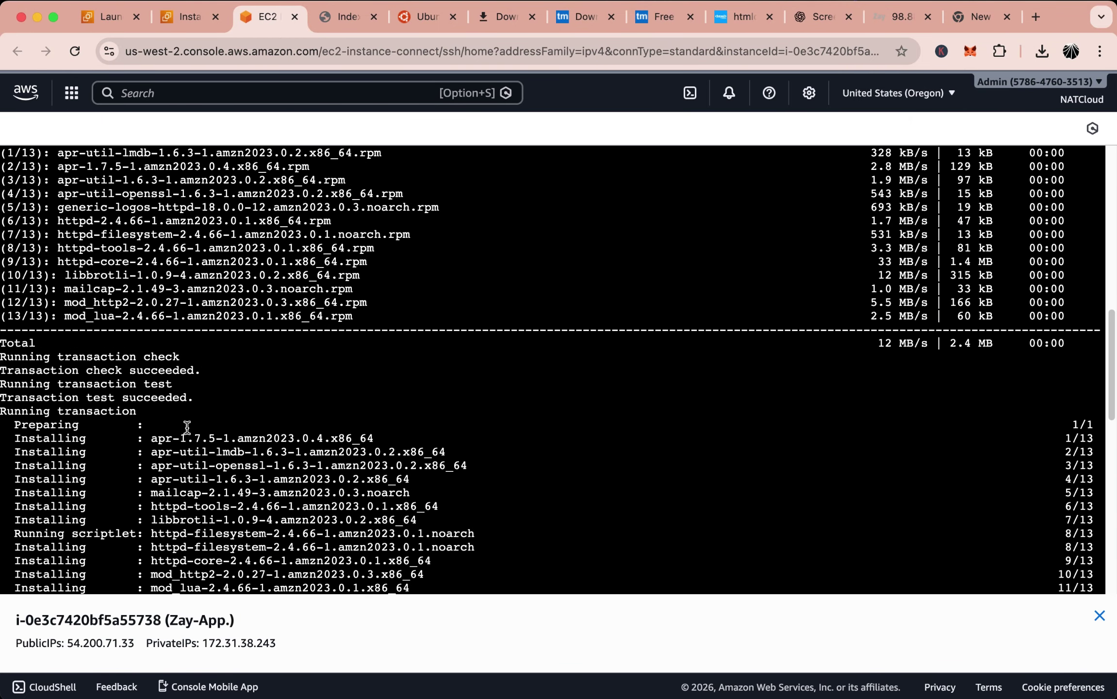
scroll(187, 426, "down", 20)
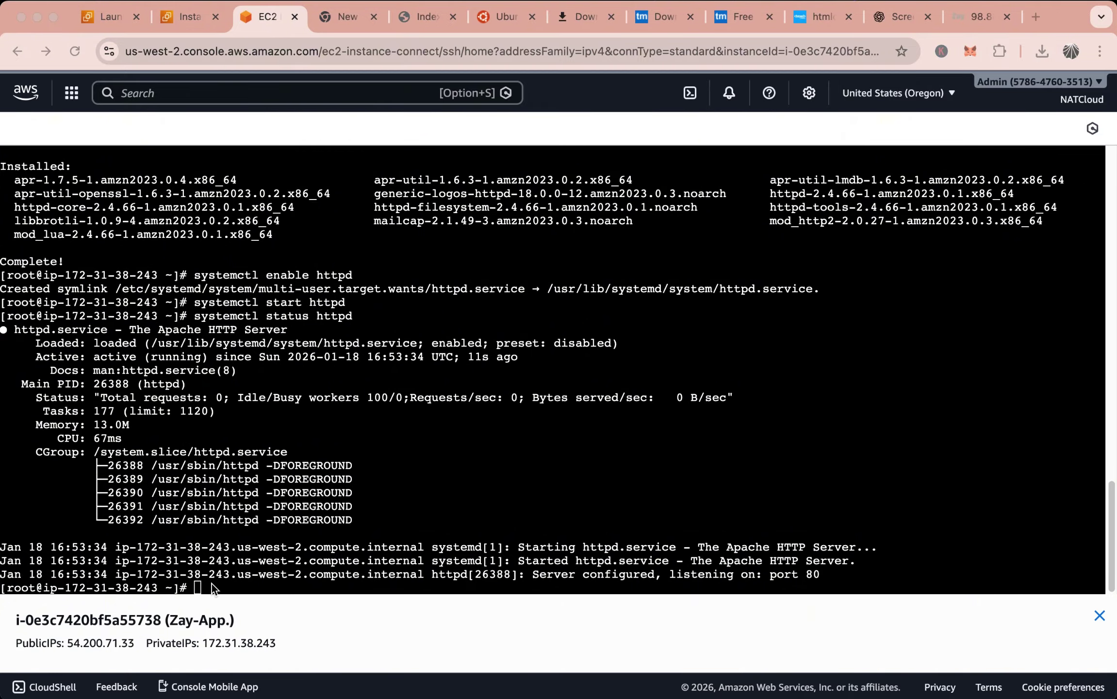
left_click(202, 593)
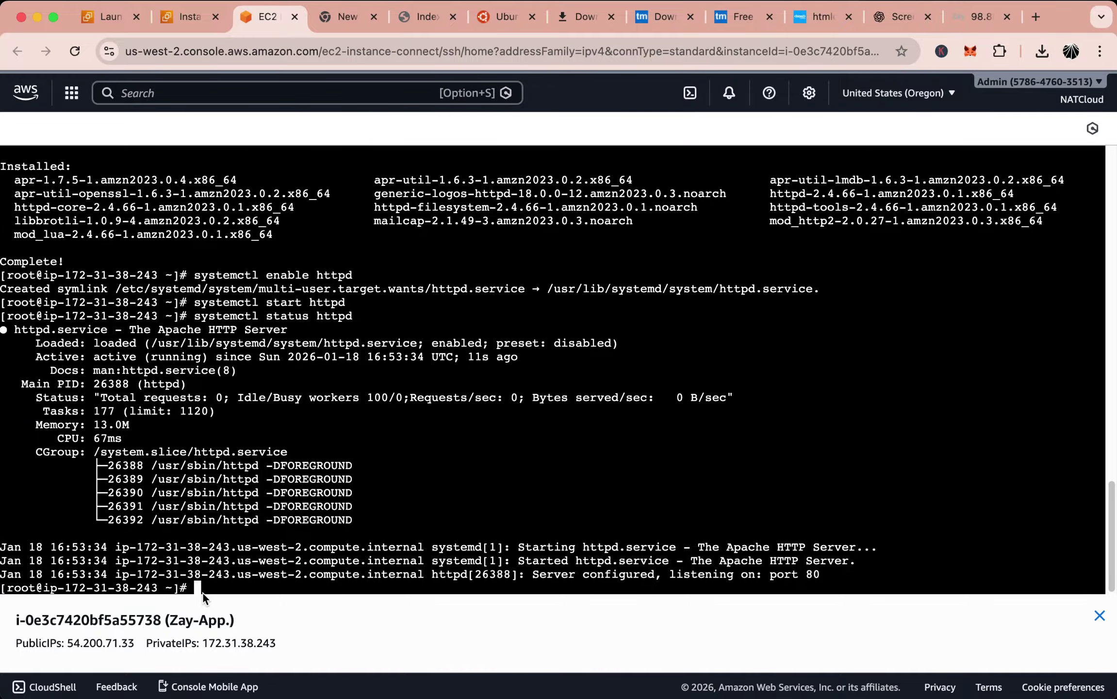
left_click(68, 641)
left_click_drag(68, 641, 134, 642)
key("super+c")
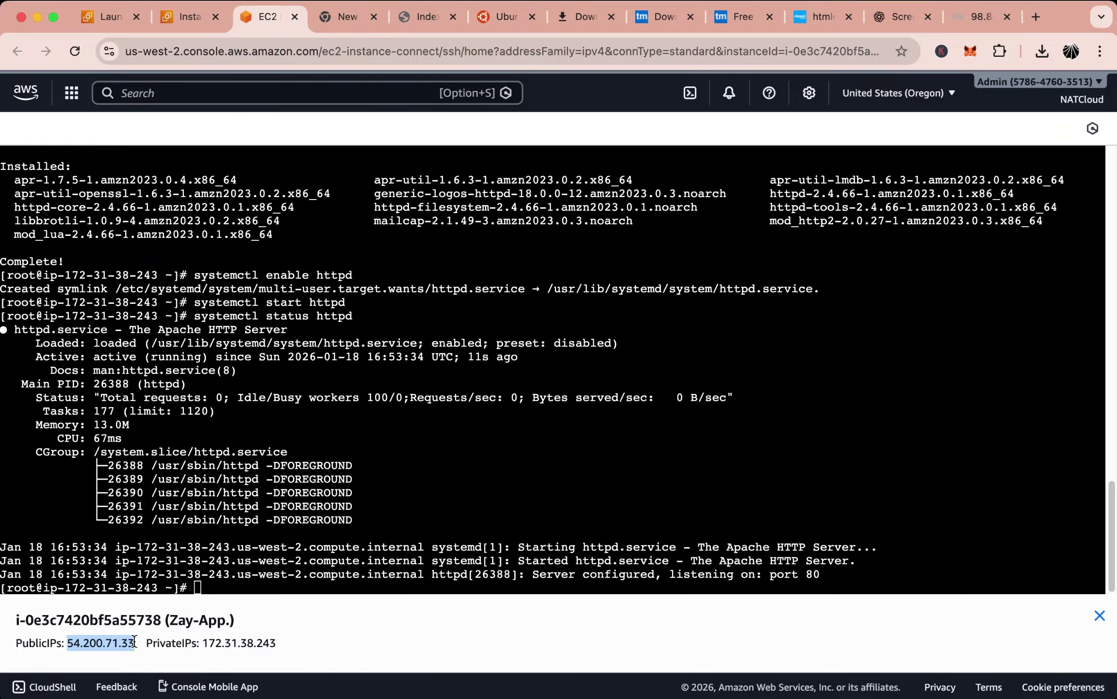
left_click(340, 19)
type("http")
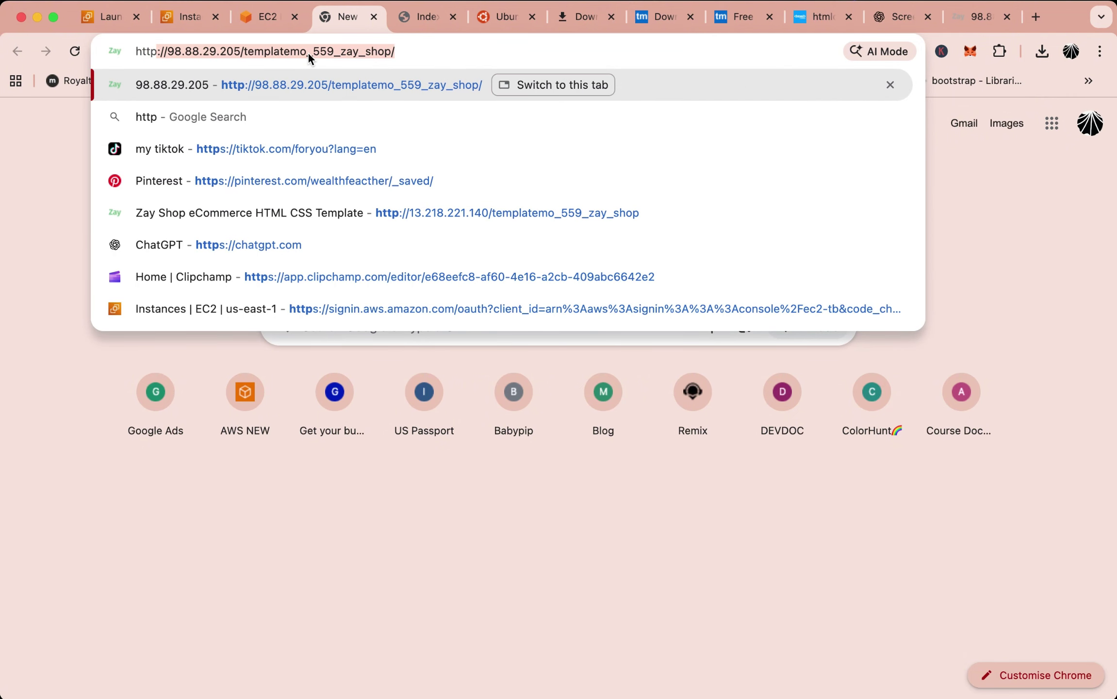
type("://")
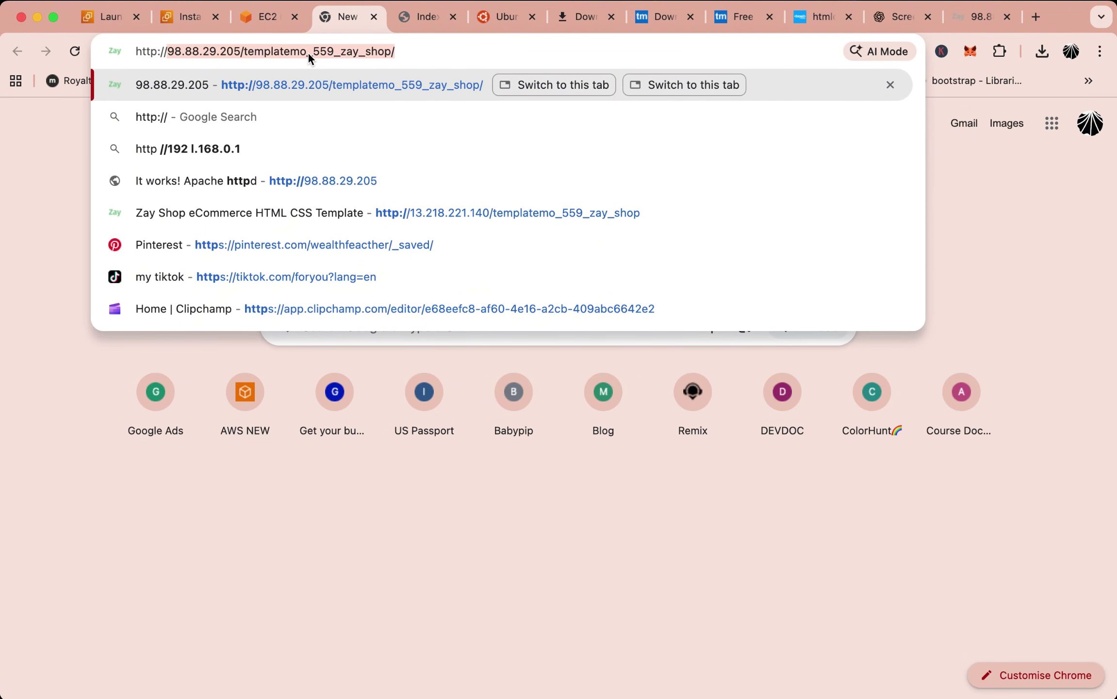
key("super+v")
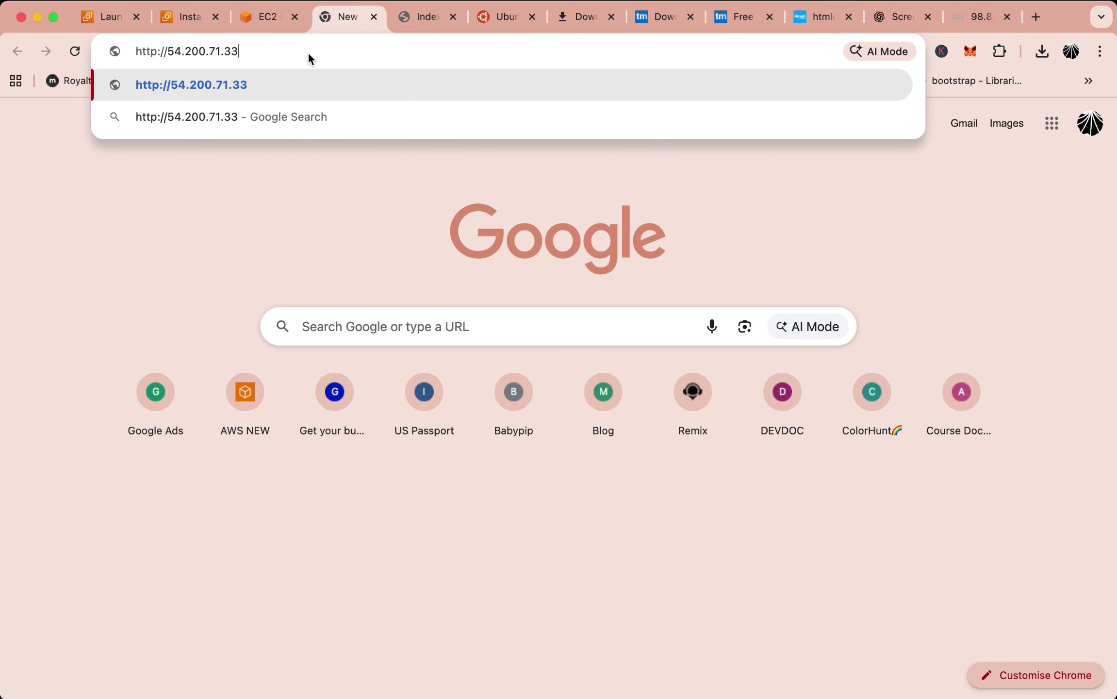
key("Return")
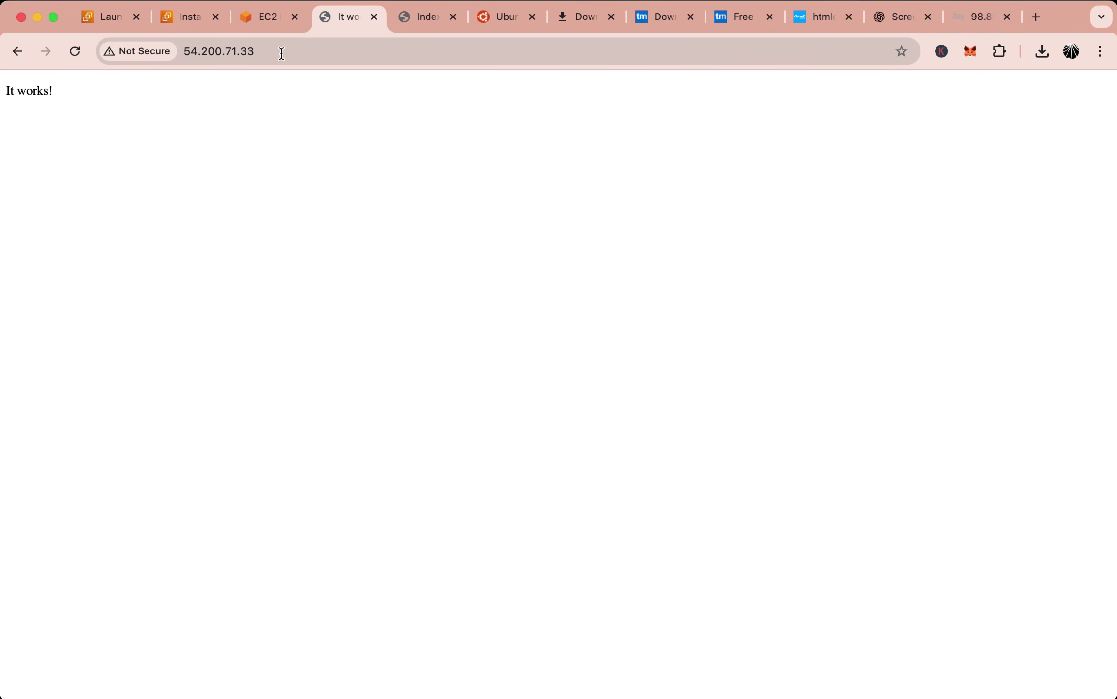
left_click_drag(62, 91, 1, 97)
Return to the EC2 terminal session and clear its screen with "clear"
key("ctrl+shift+Tab")
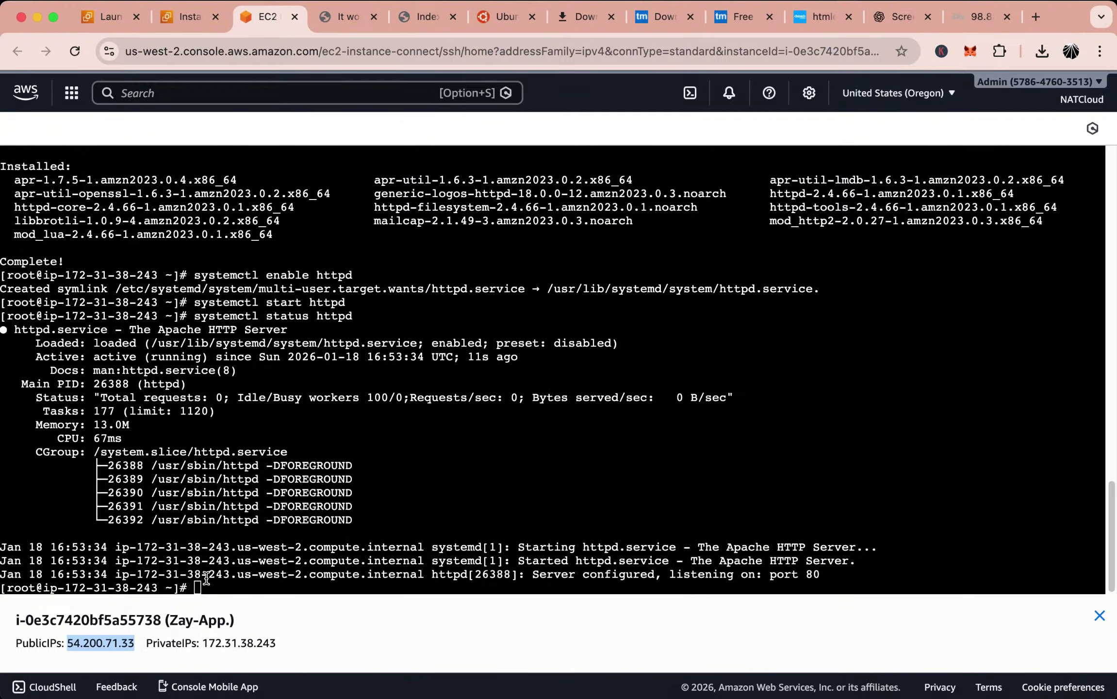
left_click(206, 578)
type("cre")
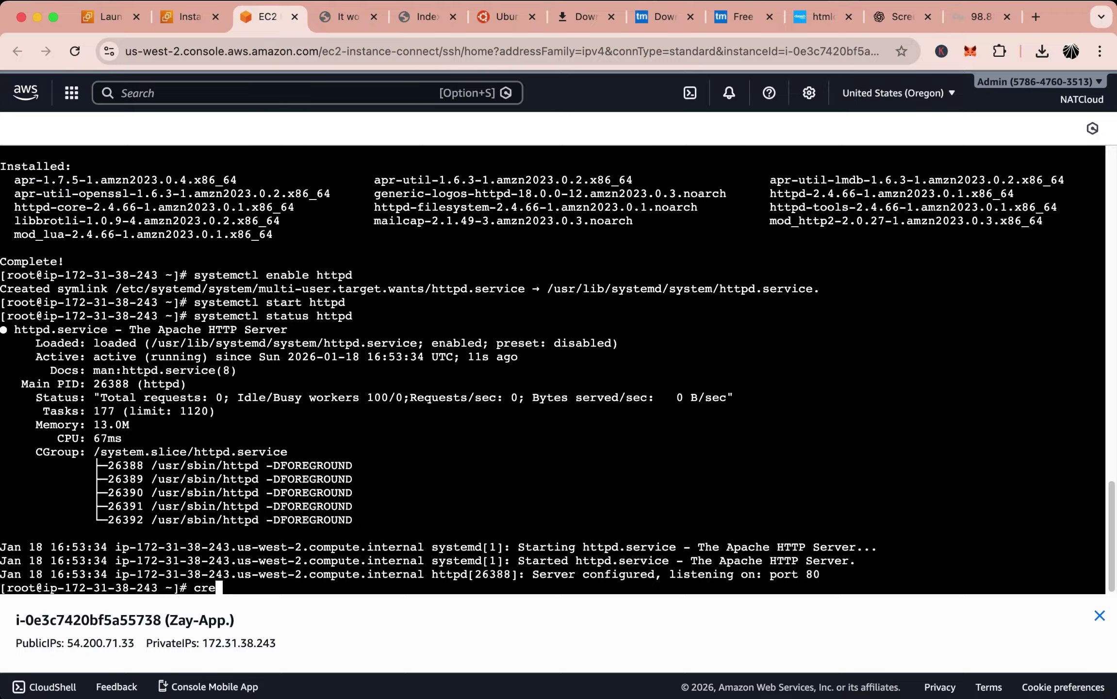
key("Return")
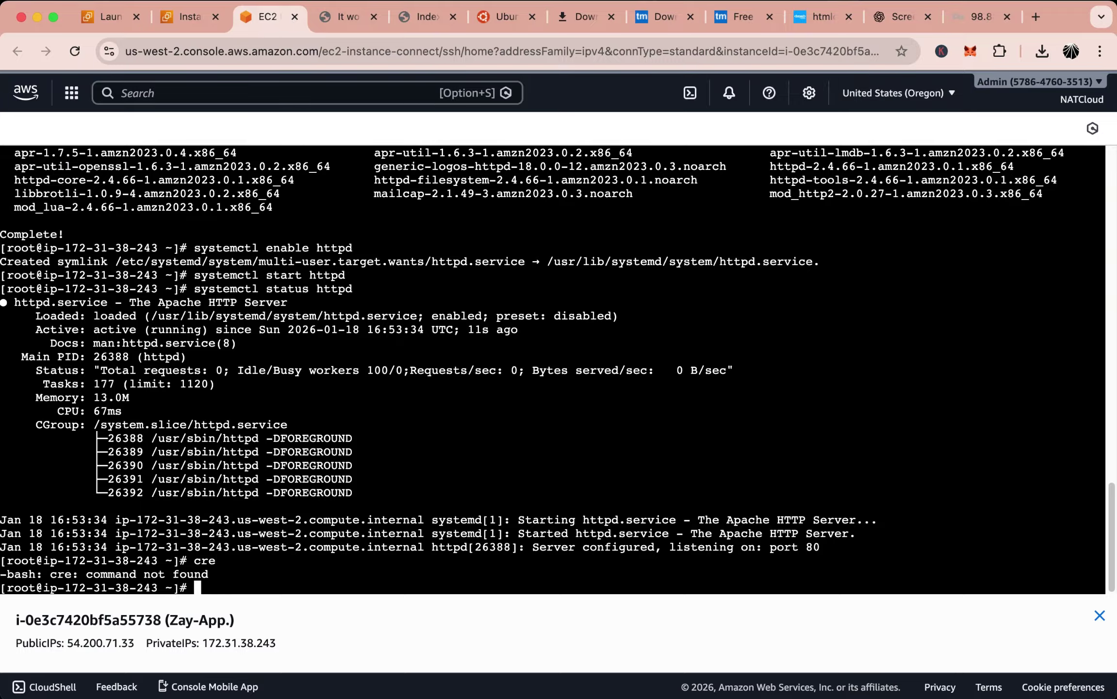
type("clear")
key("Return")
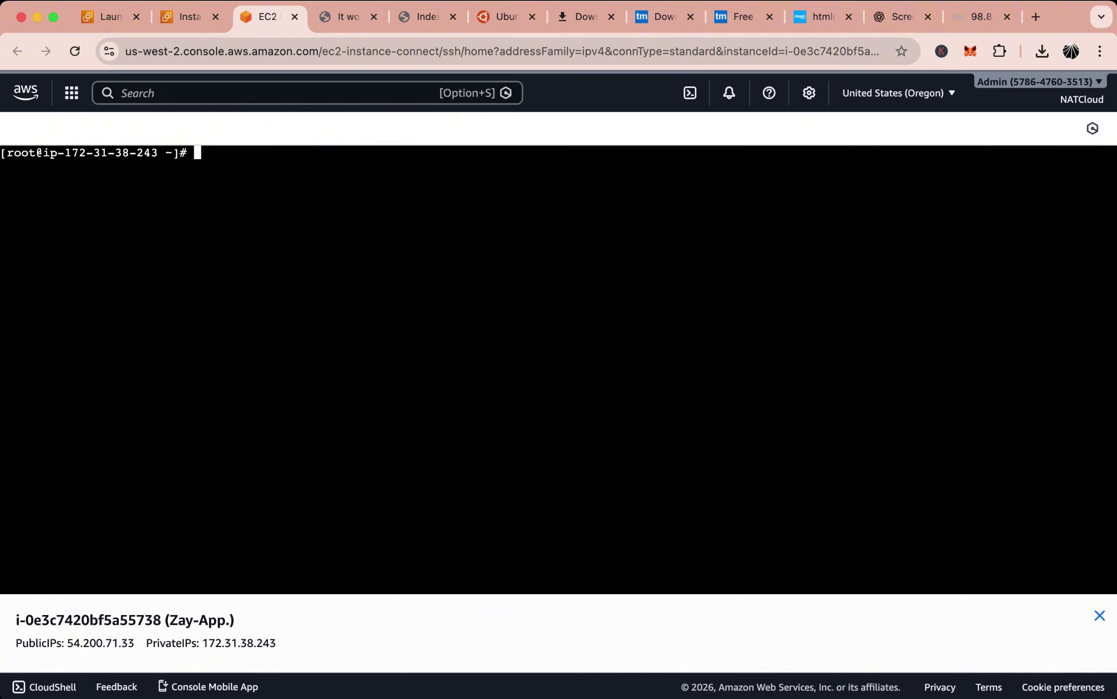
Create a directory named temp with "mkdir temp" and change into it with "cd temp/"
type("mkdir temp")
key("Return")
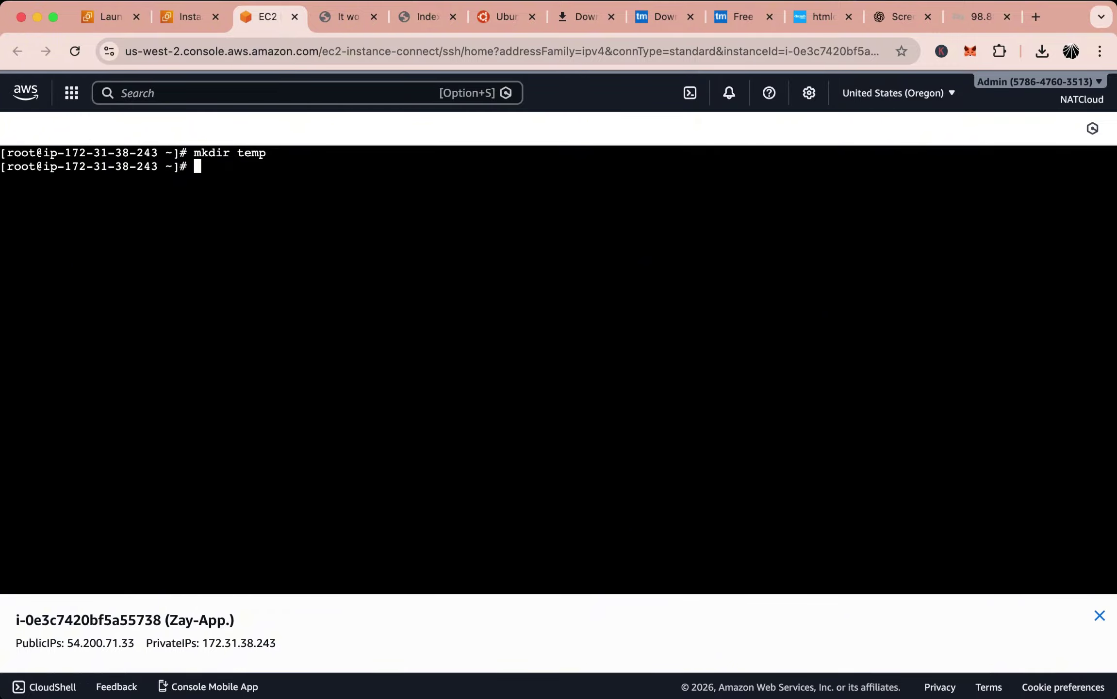
type("cd te")
key("Tab")
key("Return")
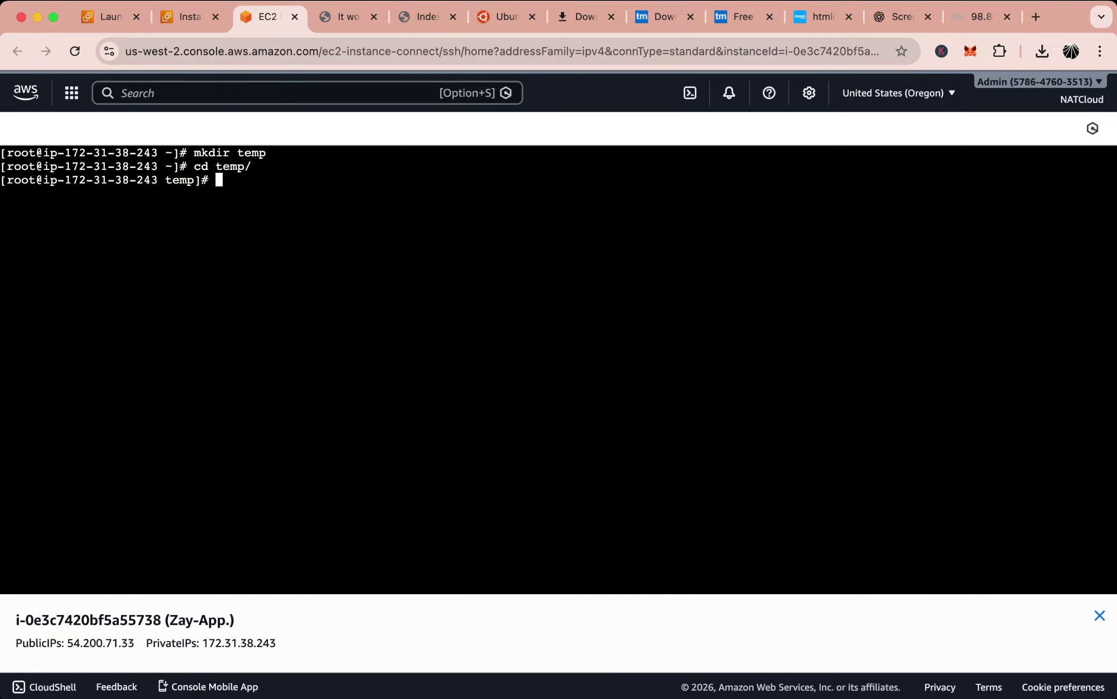
Switch to the TemplateMo home page and look over its introduction to the free HTML CSS templates
left_click(705, 671)
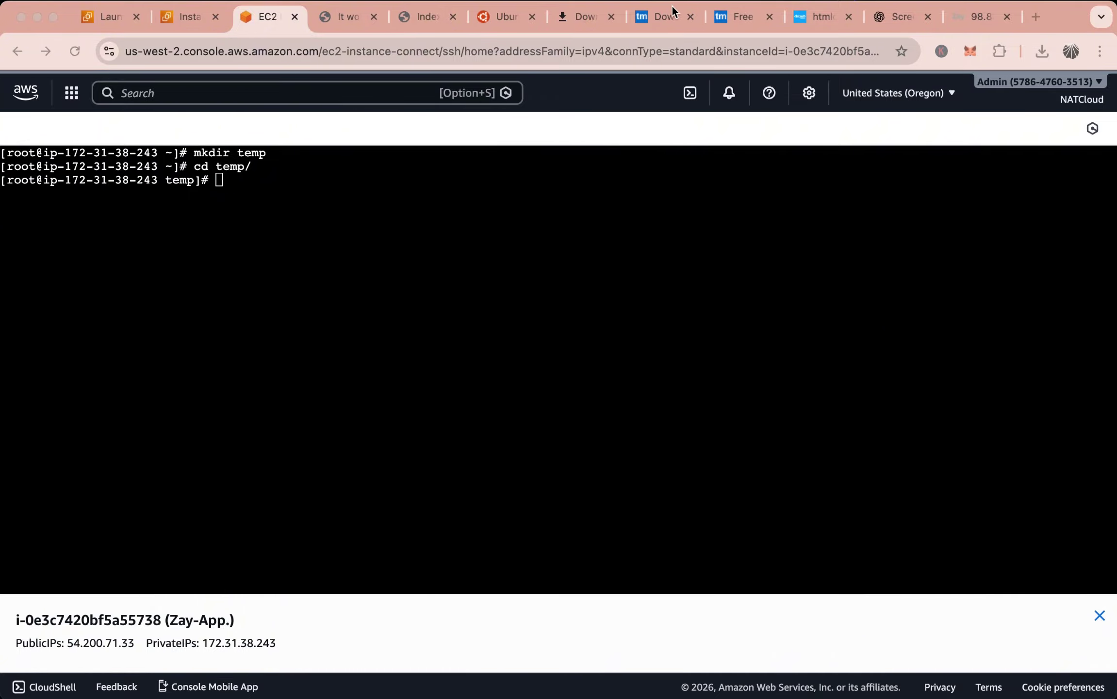
left_click(656, 15)
scroll(552, 303, "up", 5)
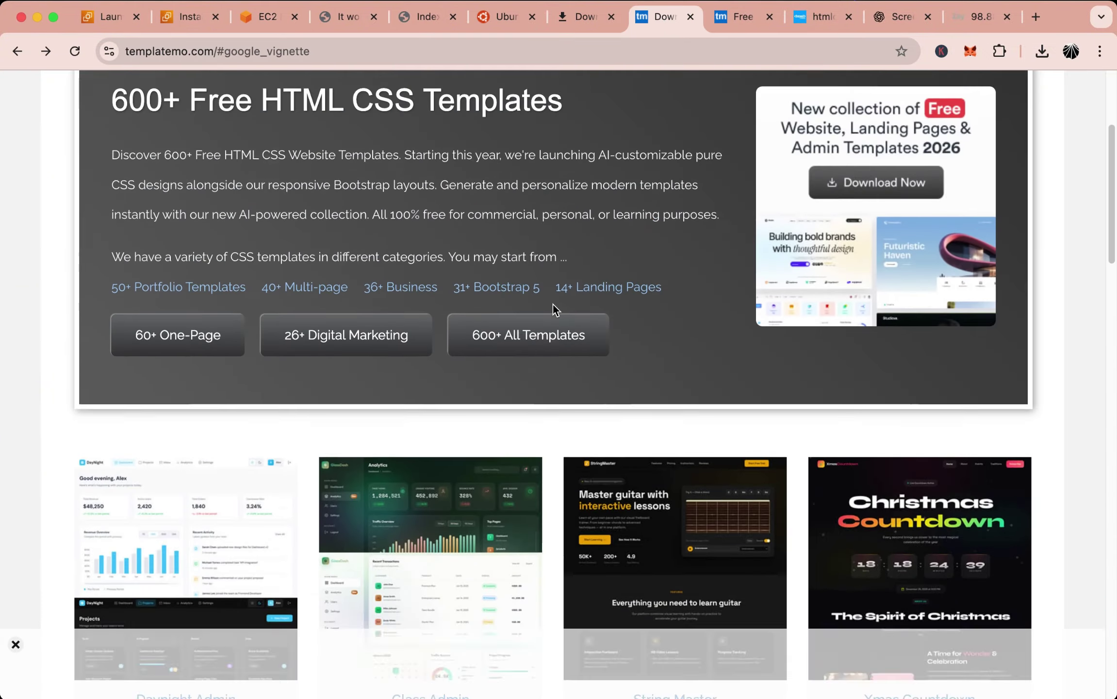
scroll(552, 304, "up", 5)
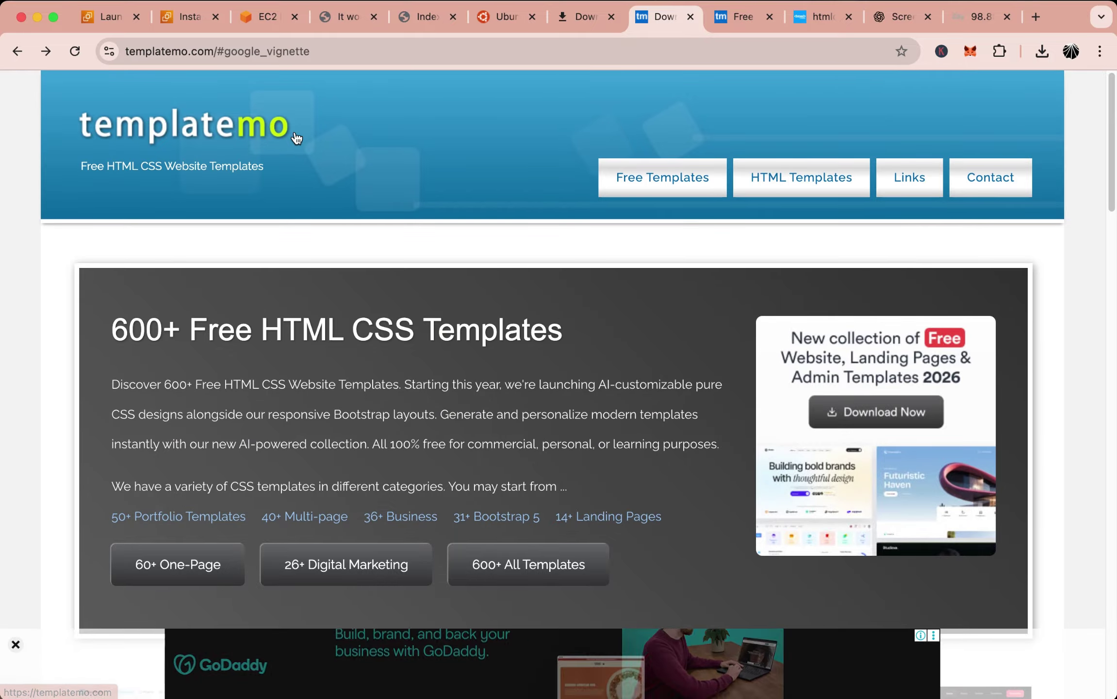
On the Zay Shop template page, dismiss the ad and copy the link address of the template's download
left_click(738, 19)
scroll(566, 396, "down", 2)
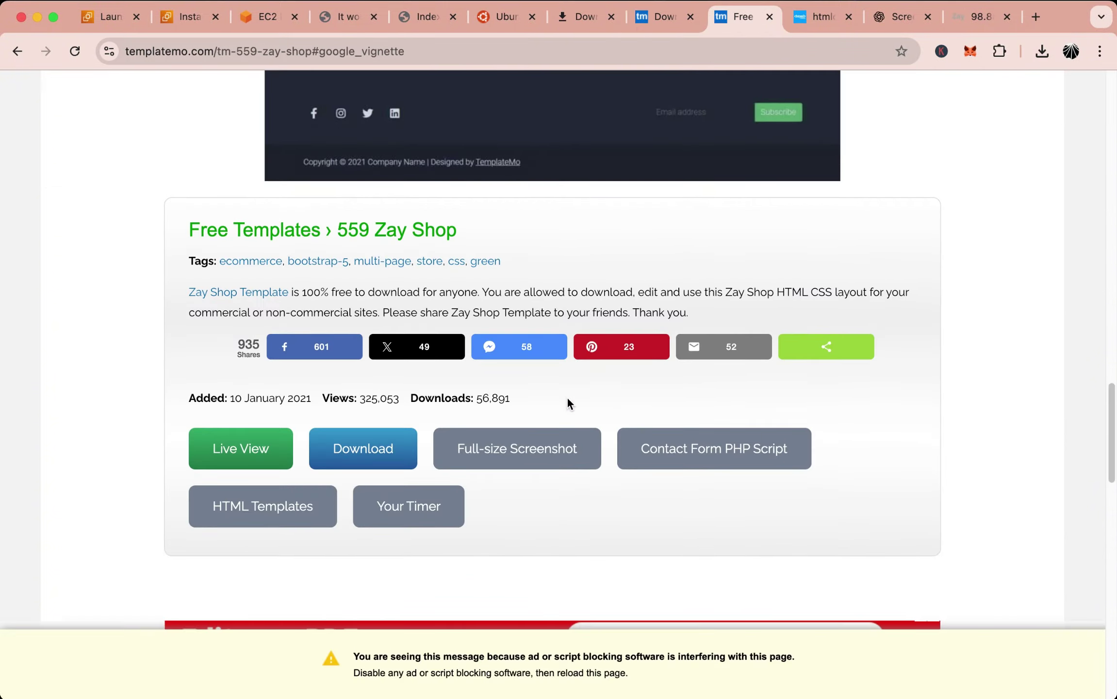
left_click(400, 439)
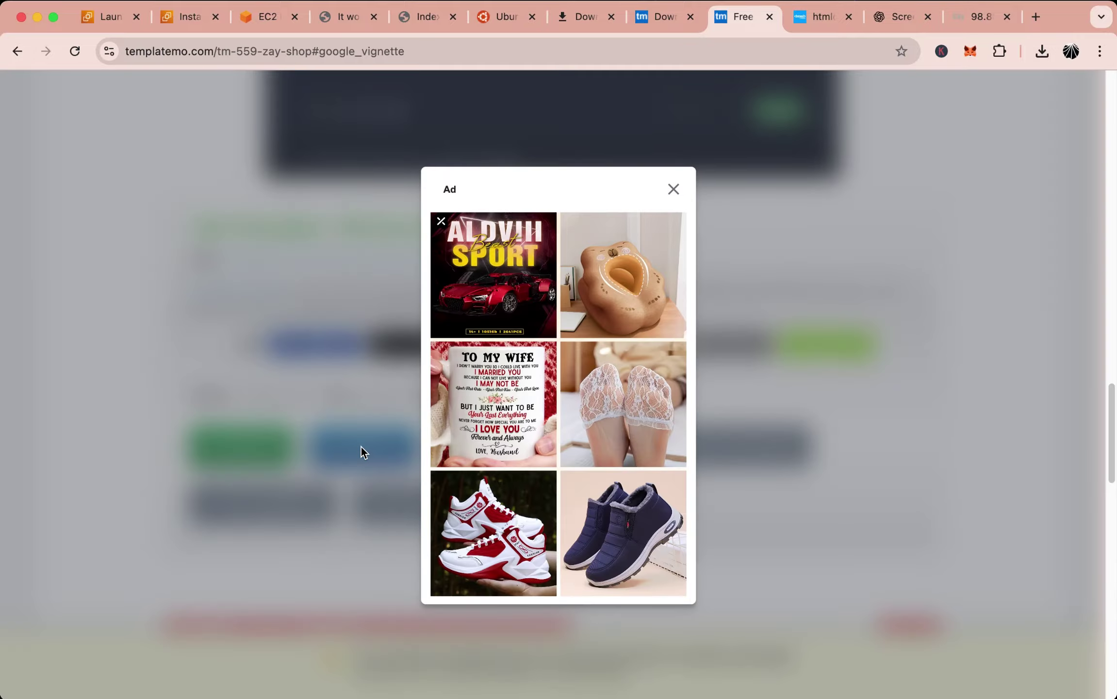
left_click(674, 190)
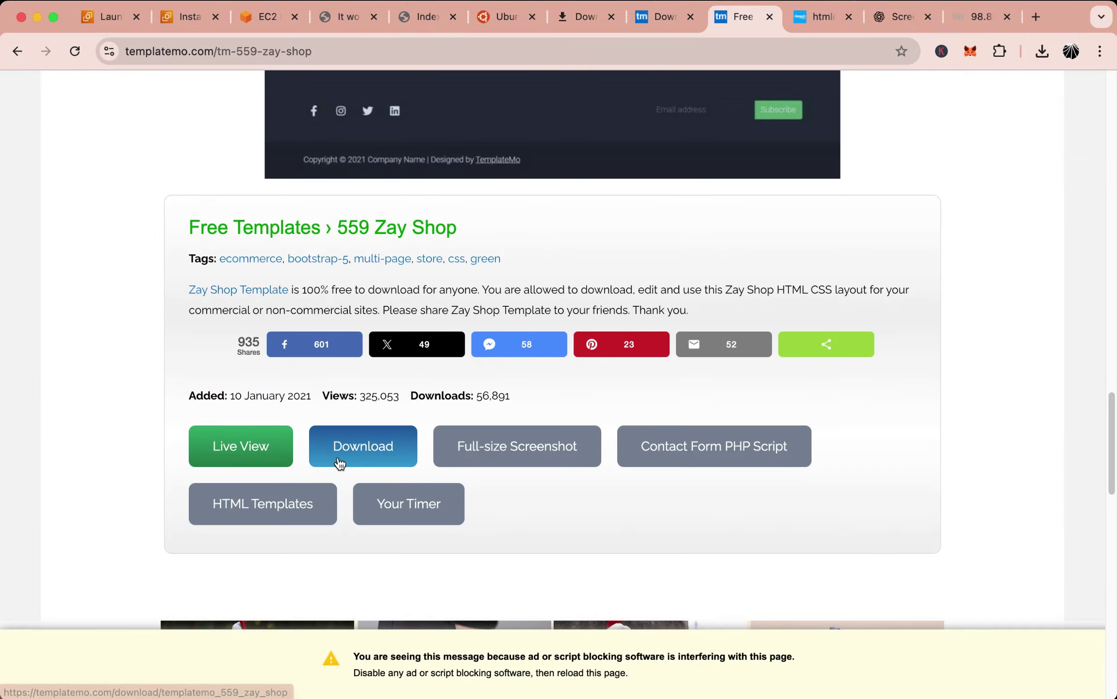
right_click(364, 445)
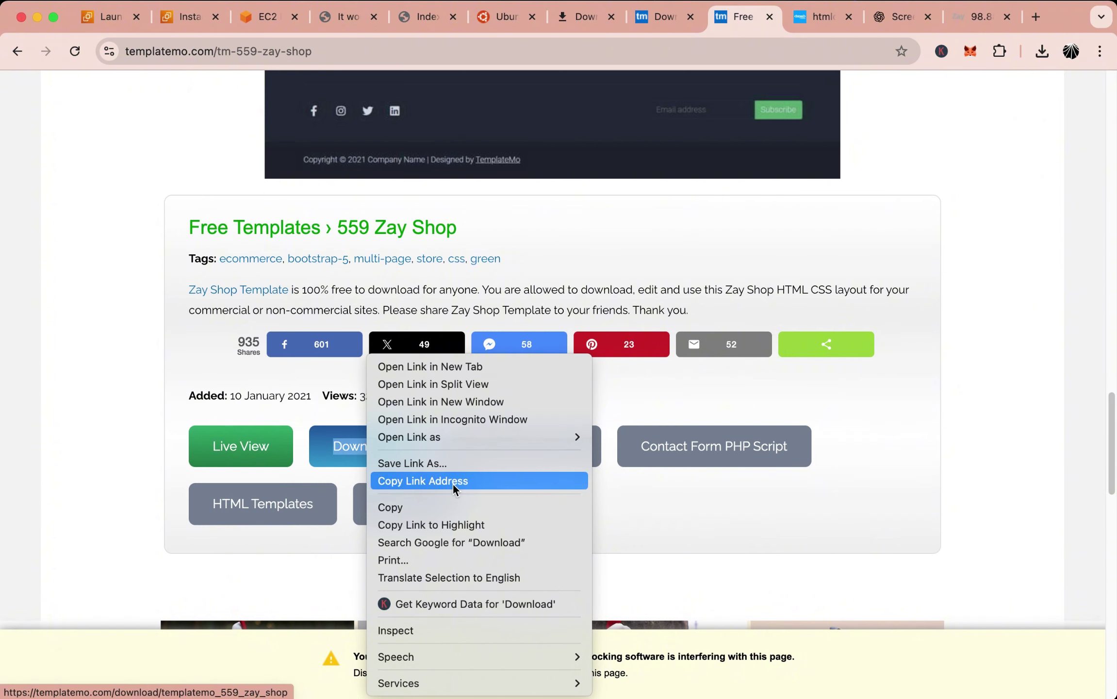
left_click(453, 482)
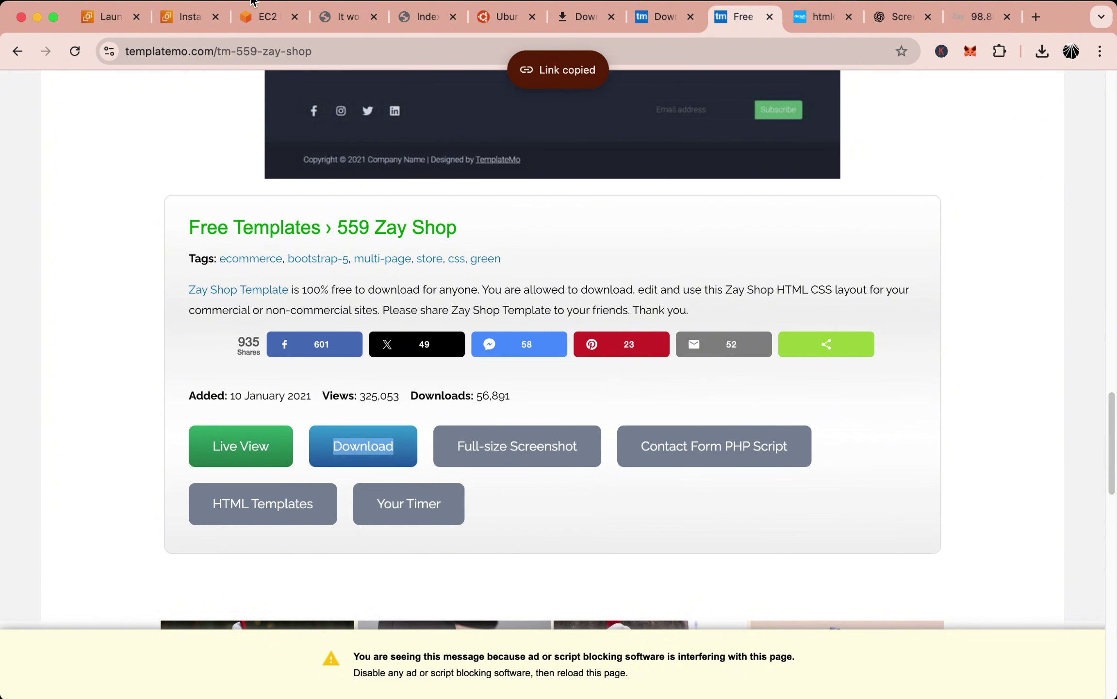
left_click(264, 16)
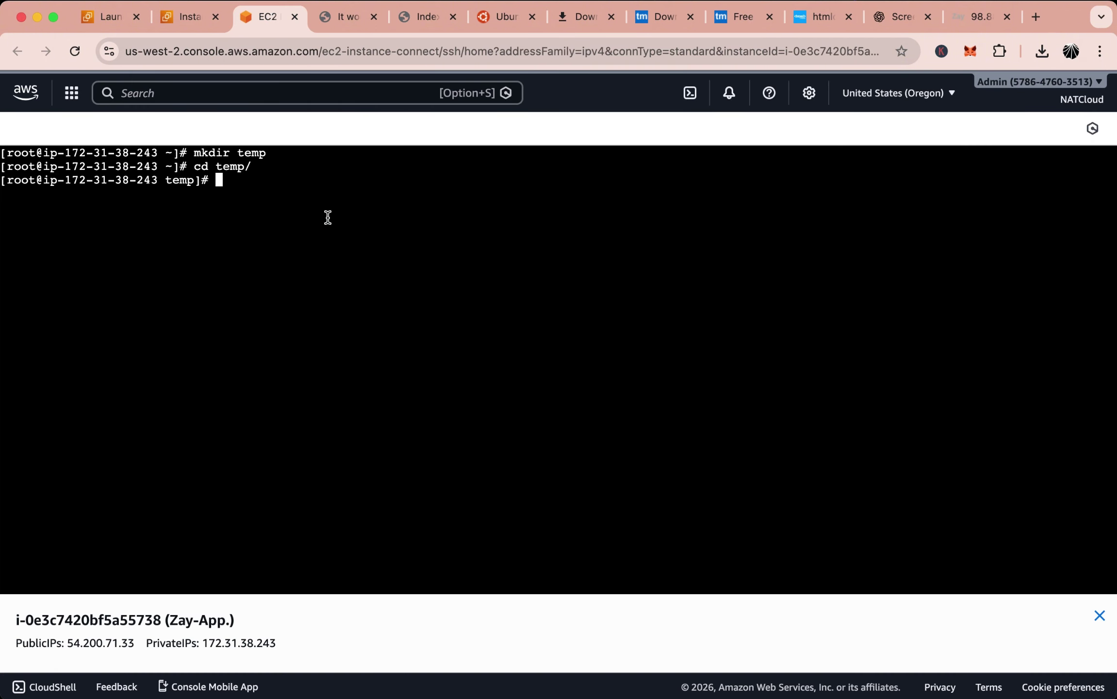
type("wget")
key("super+v")
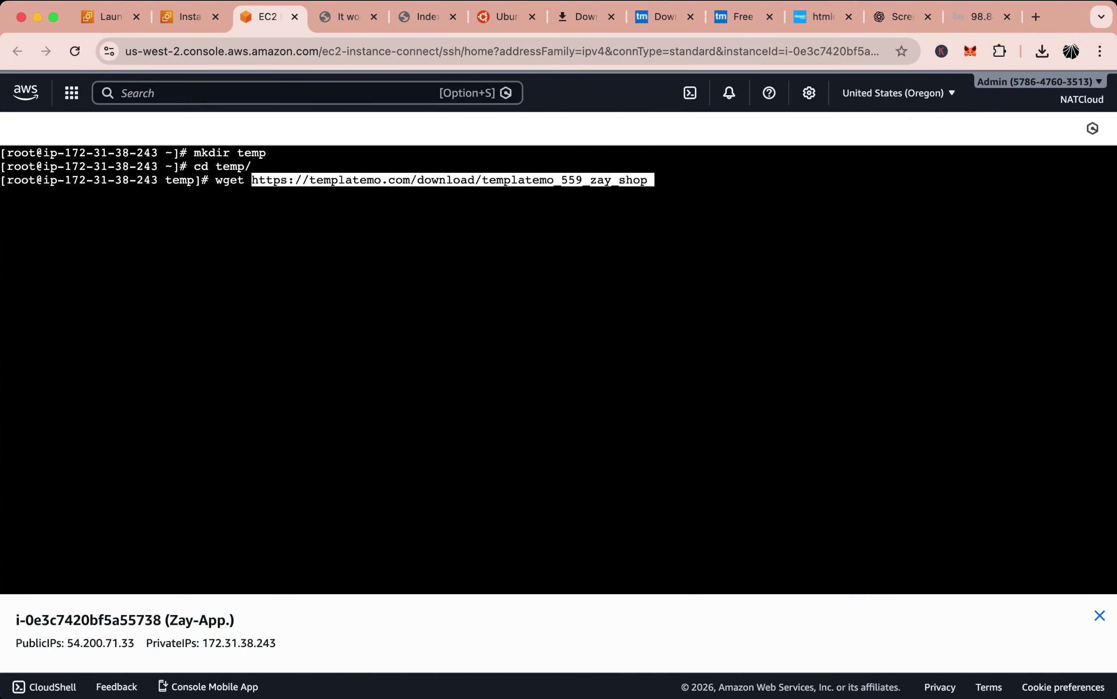
key("Return")
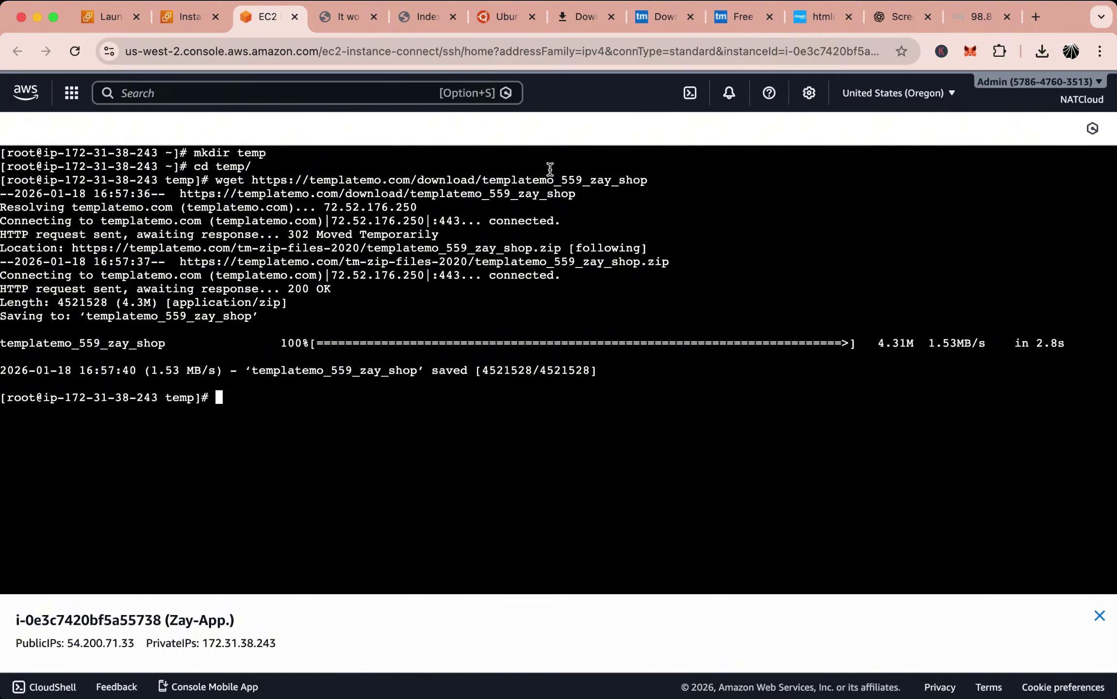
Glance at the Zay Shop page, then check the downloaded file's type with "file templatemo_559_zay_shop" in the EC2 terminal
left_click(737, 16)
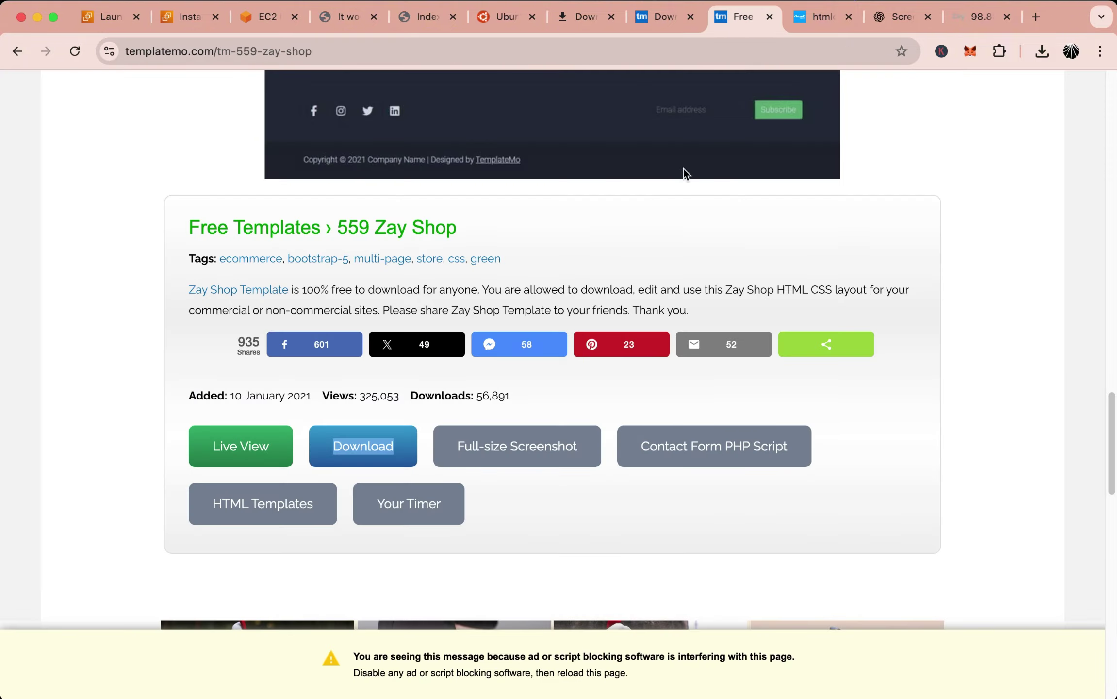
left_click(265, 17)
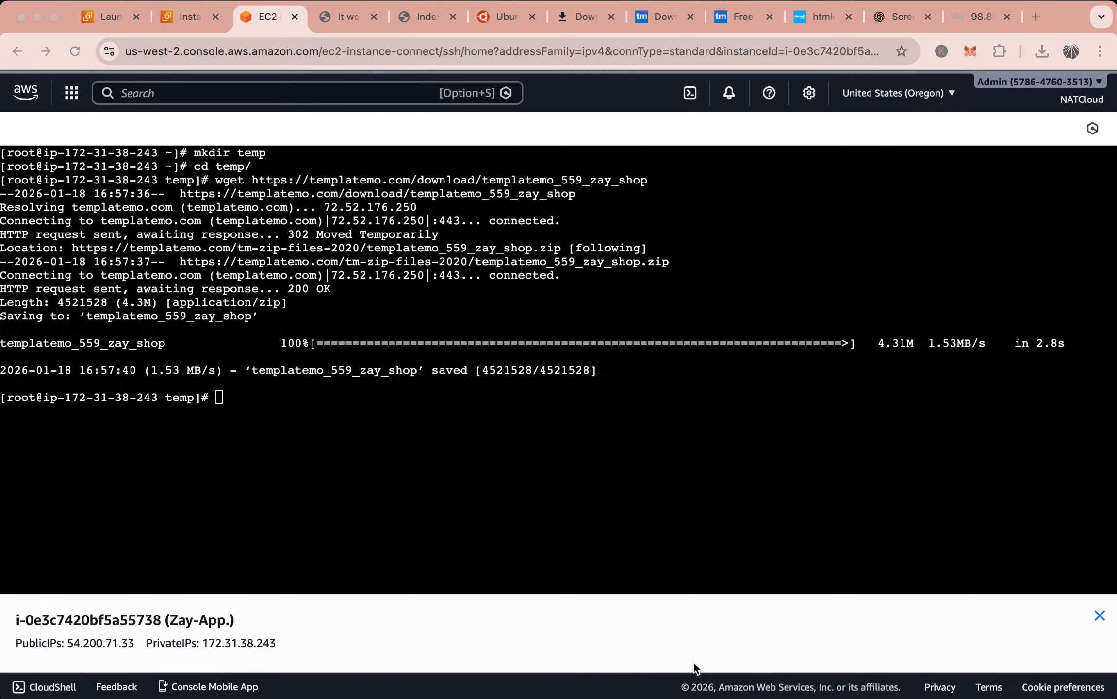
left_click(236, 397)
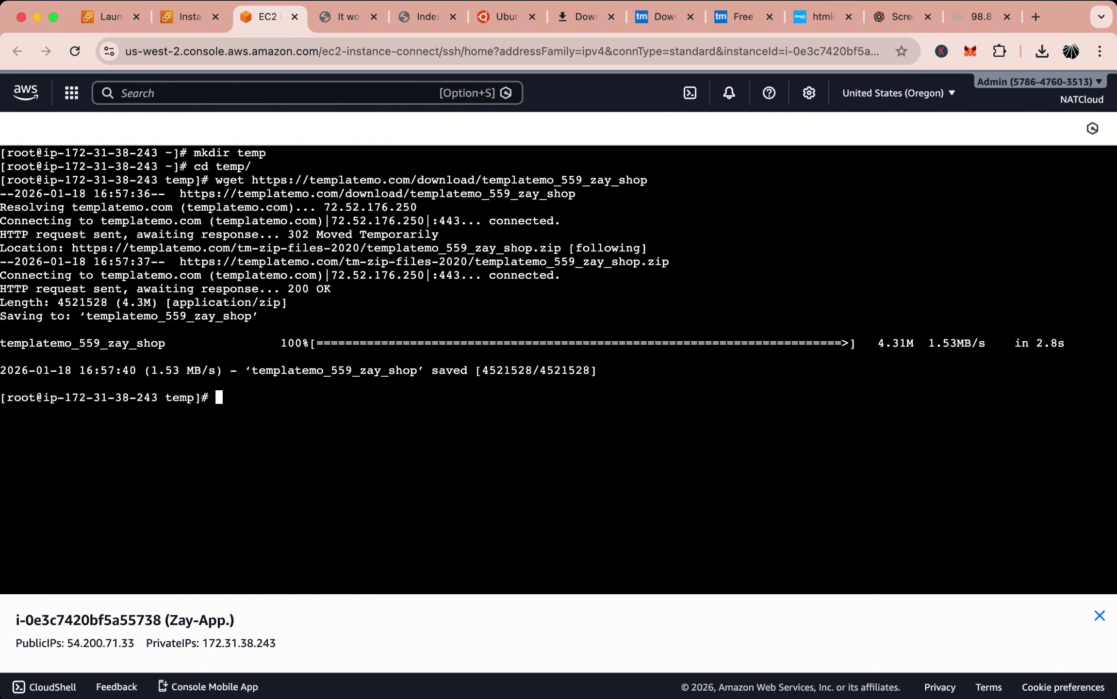
type("file")
type("templatemo_559_zay_shop")
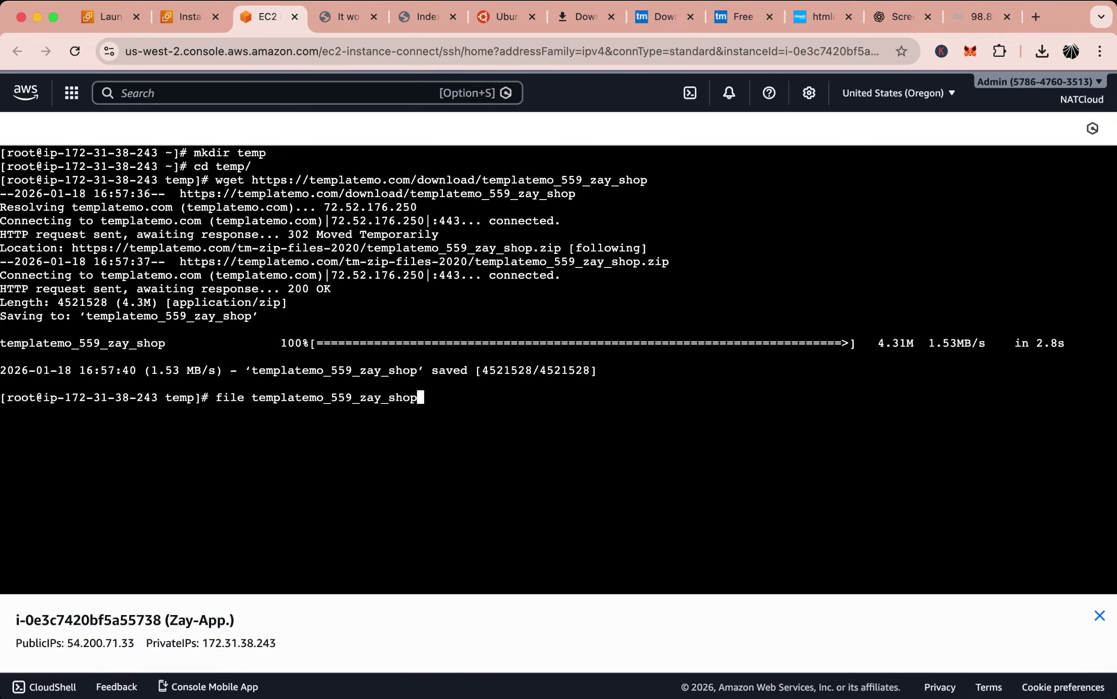
key("Return")
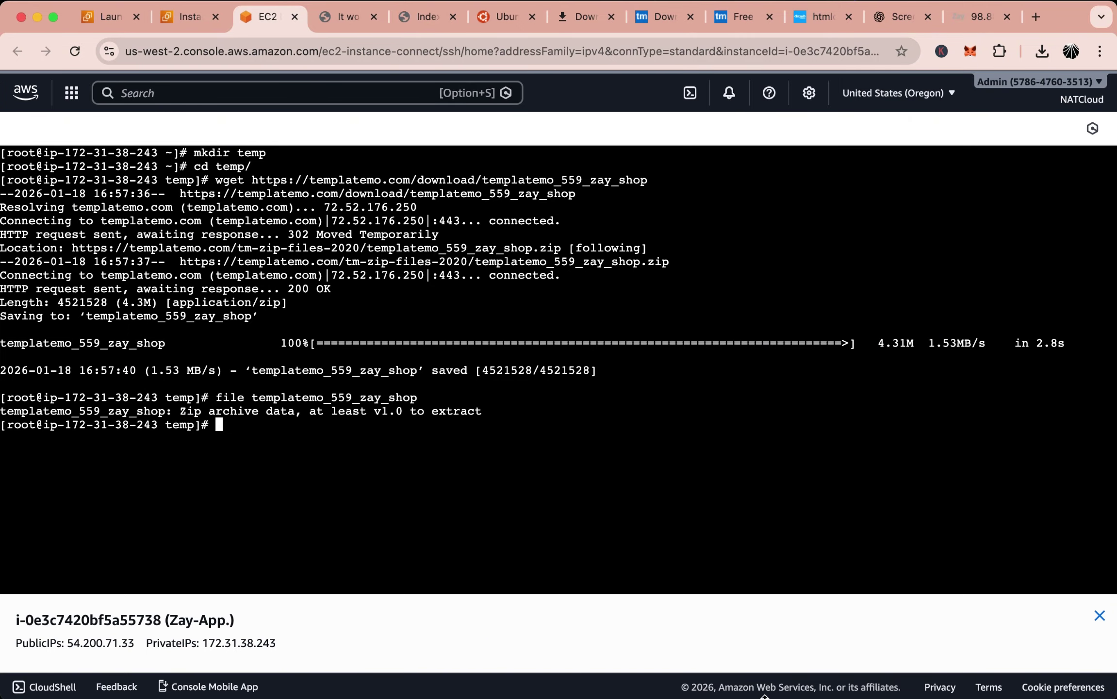
Rename the downloaded file with "mv templatemo_559_zay_shop templatemo_559_zay_shop.zip"
left_click(331, 442)
type("mv")
type(" tem")
key("Tab")
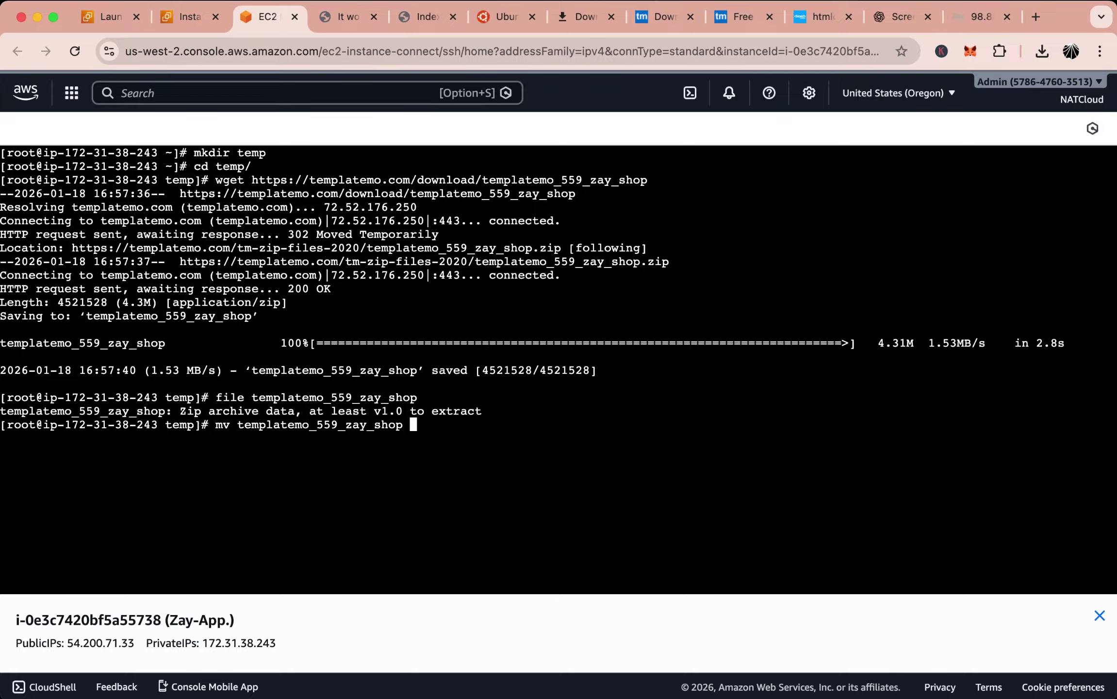
type("tem")
key("Tab")
key("BackSpace")
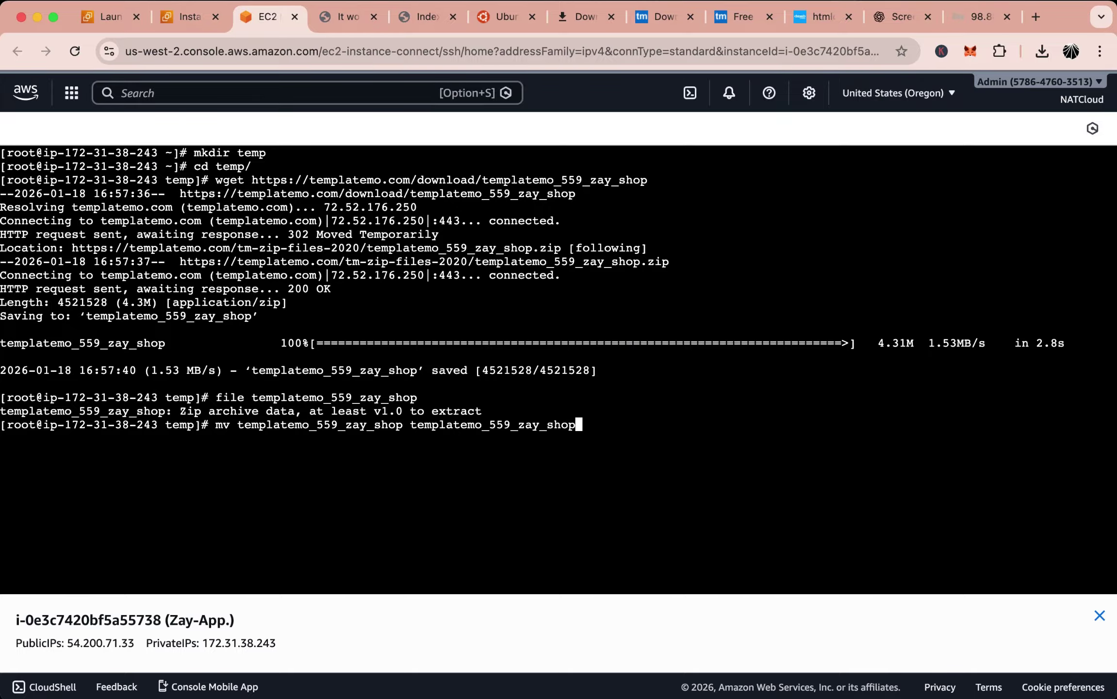
type(".zip")
key("Return")
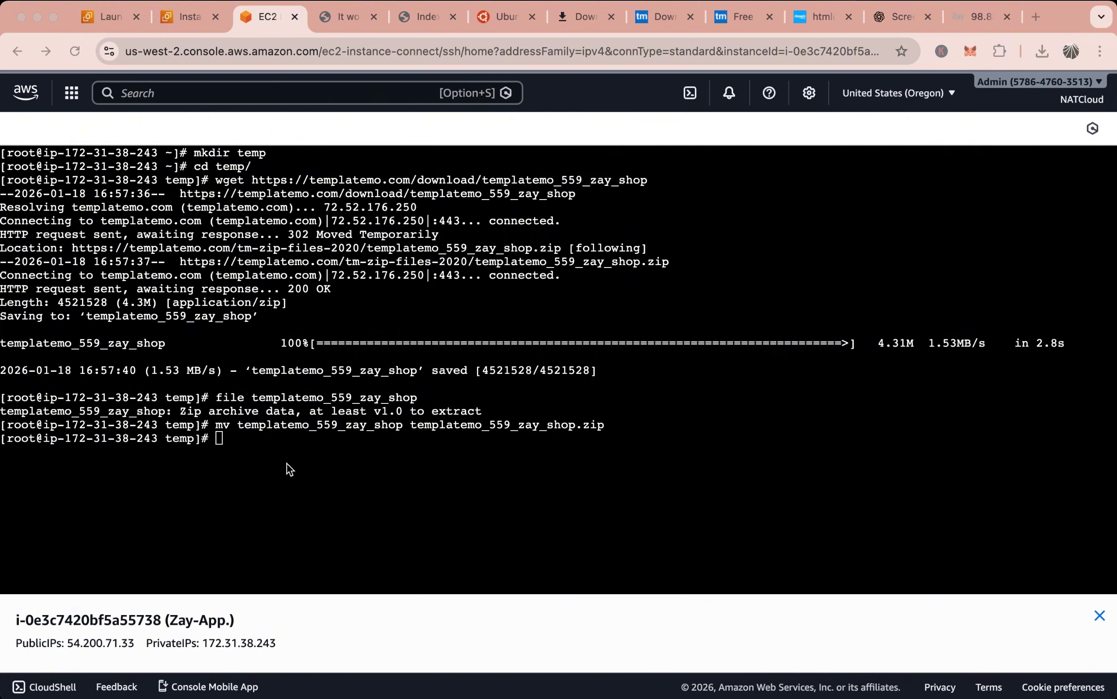
Extract the template archive in the temp directory with "unzip templatemo_559_zay_shop.zip"
left_click(231, 440)
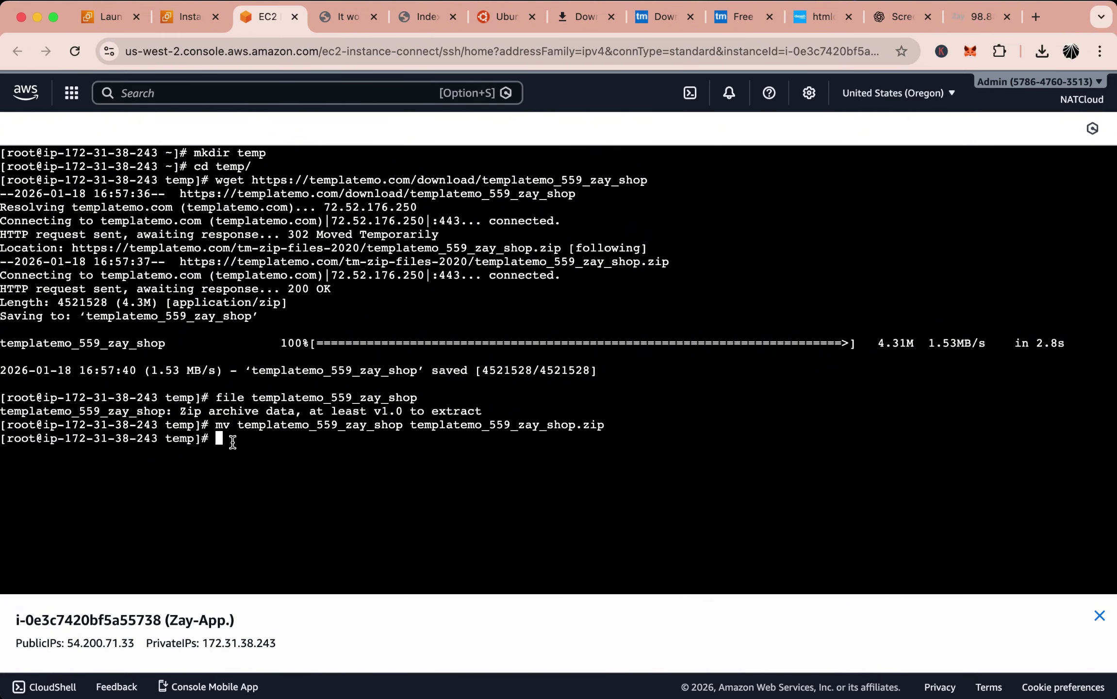
type("uzip")
key("BackSpace")
key("BackSpace")
key("BackSpace")
key("BackSpace")
type("nzip tem")
key("Tab")
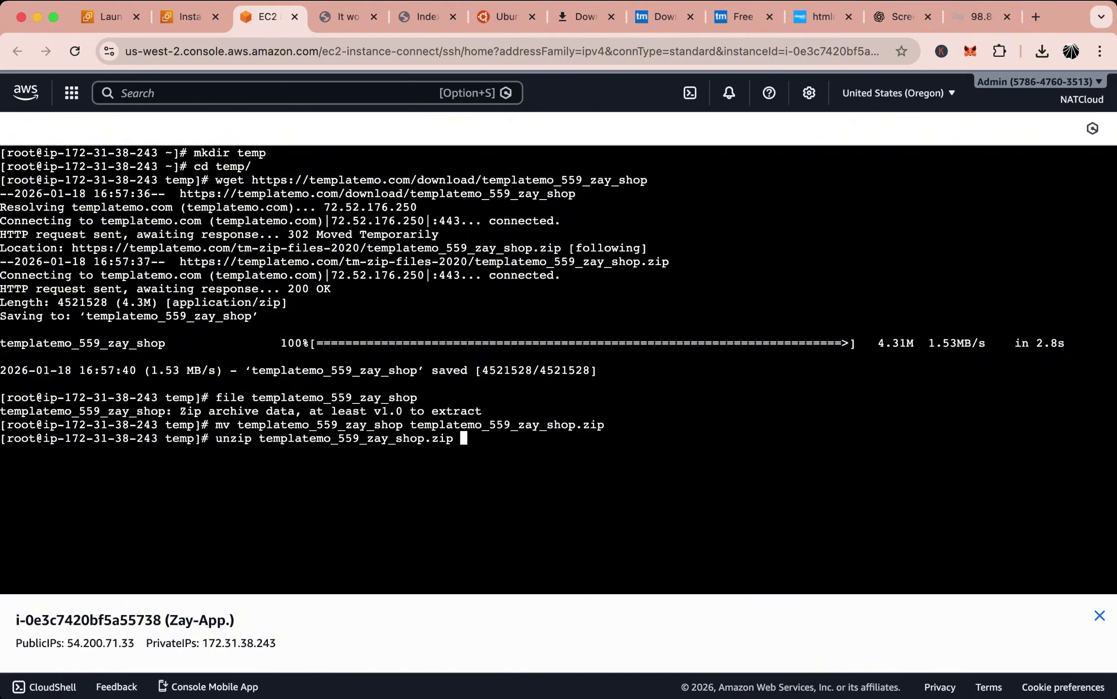
key("Return")
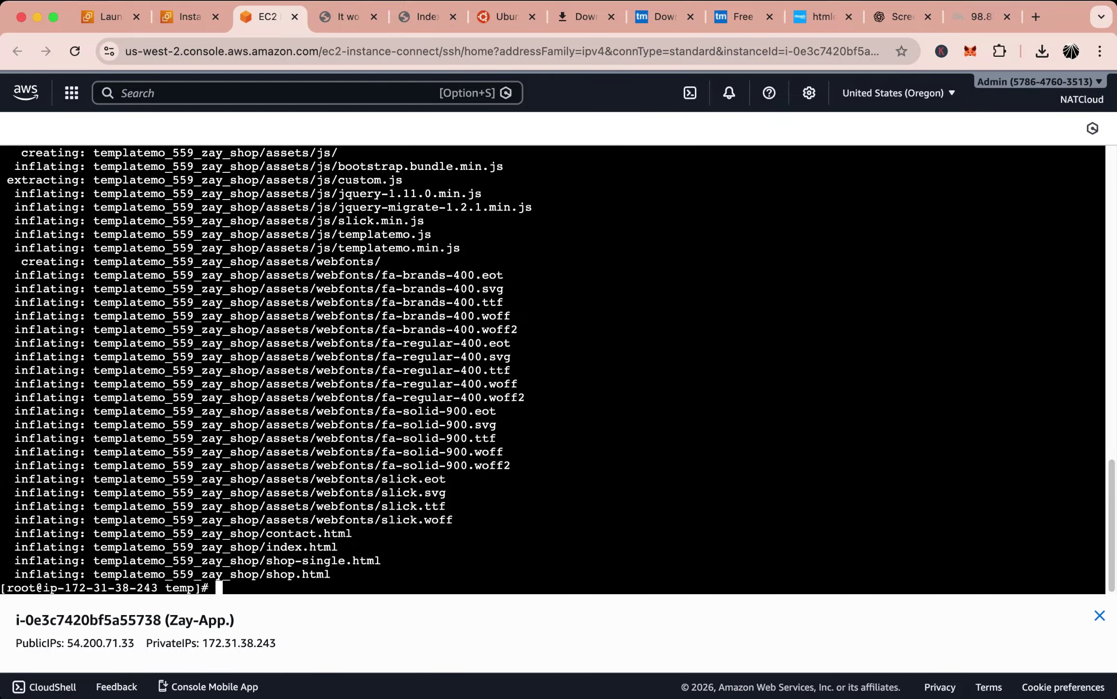
List the temp directory's contents with "ls", clear the terminal with "clear" and list them again to examine the extracted folder
type("ls")
key("Return")
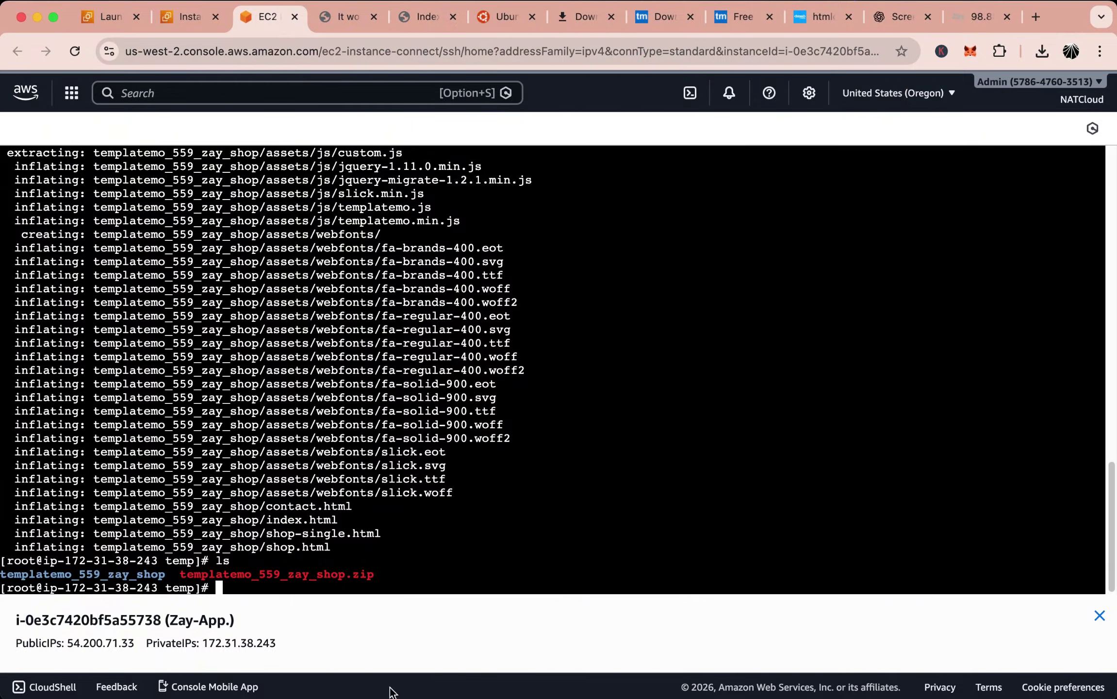
left_click(695, 667)
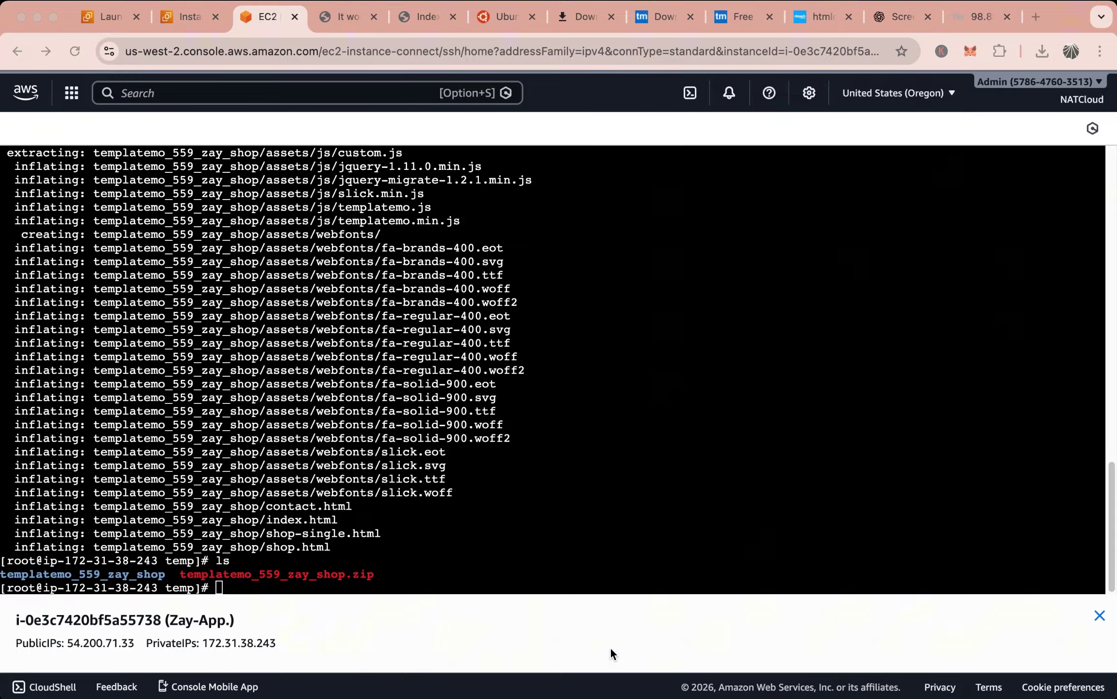
left_click(356, 587)
type("cle")
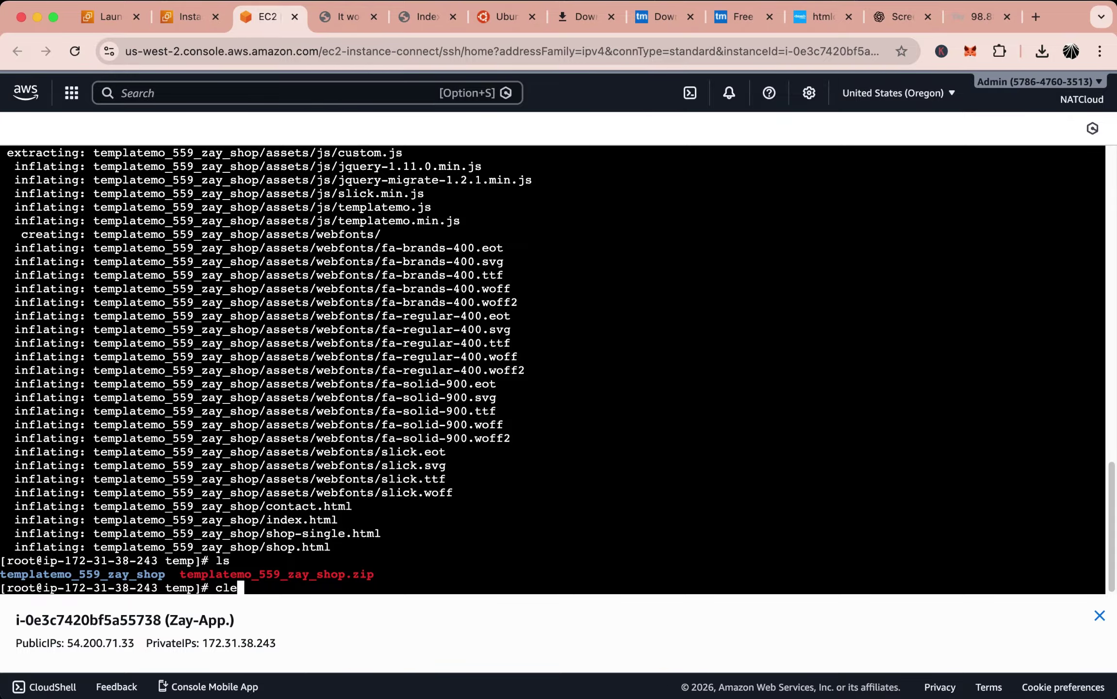
type("ar")
key("Return")
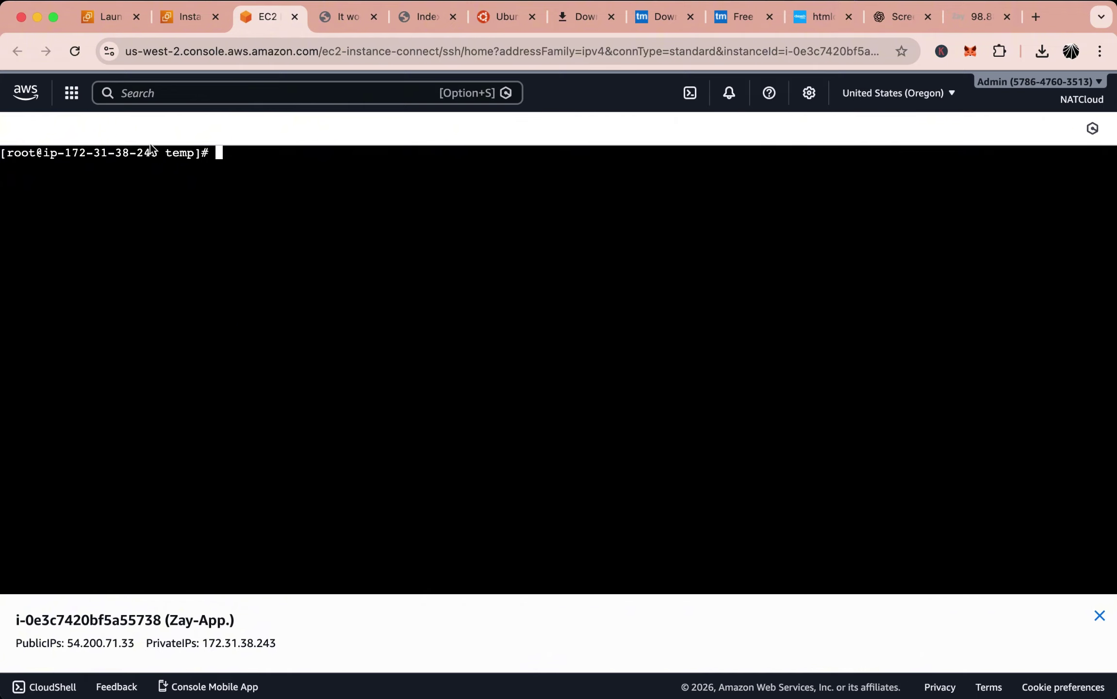
type("ls")
key("Return")
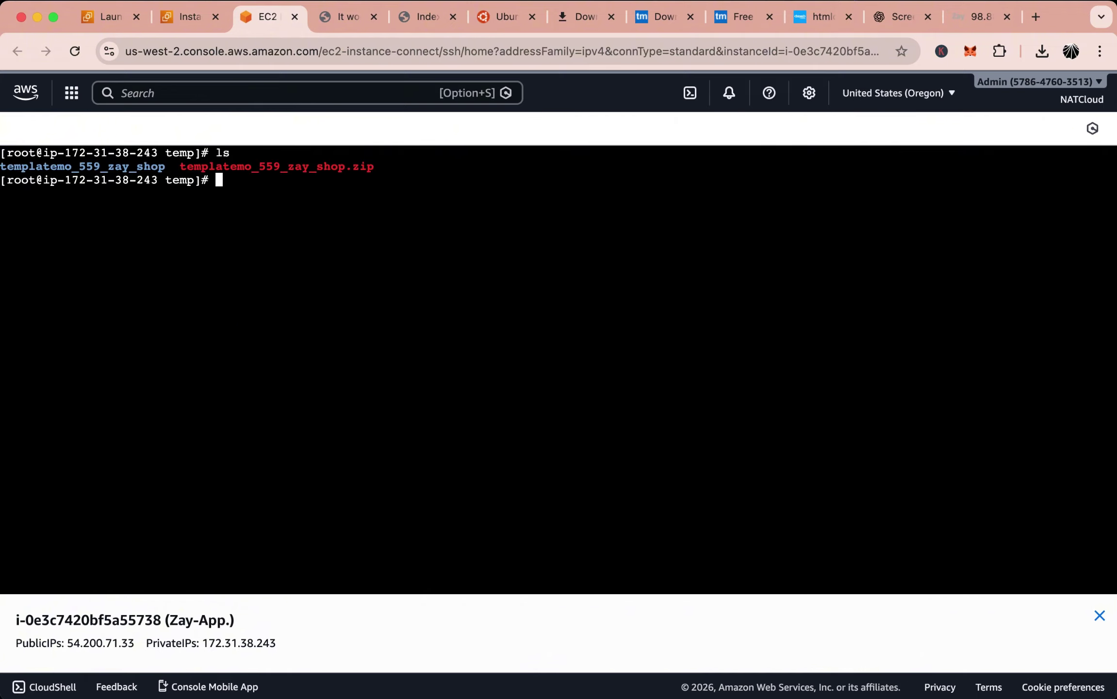
left_click_drag(170, 167, 2, 166)
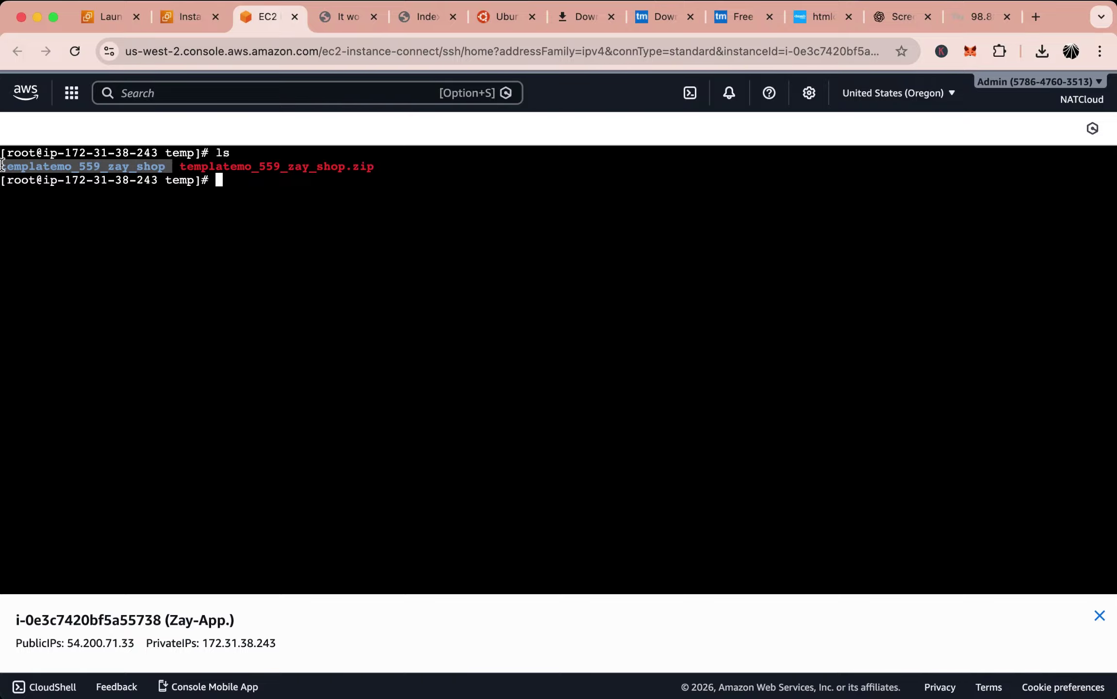
left_click(230, 179)
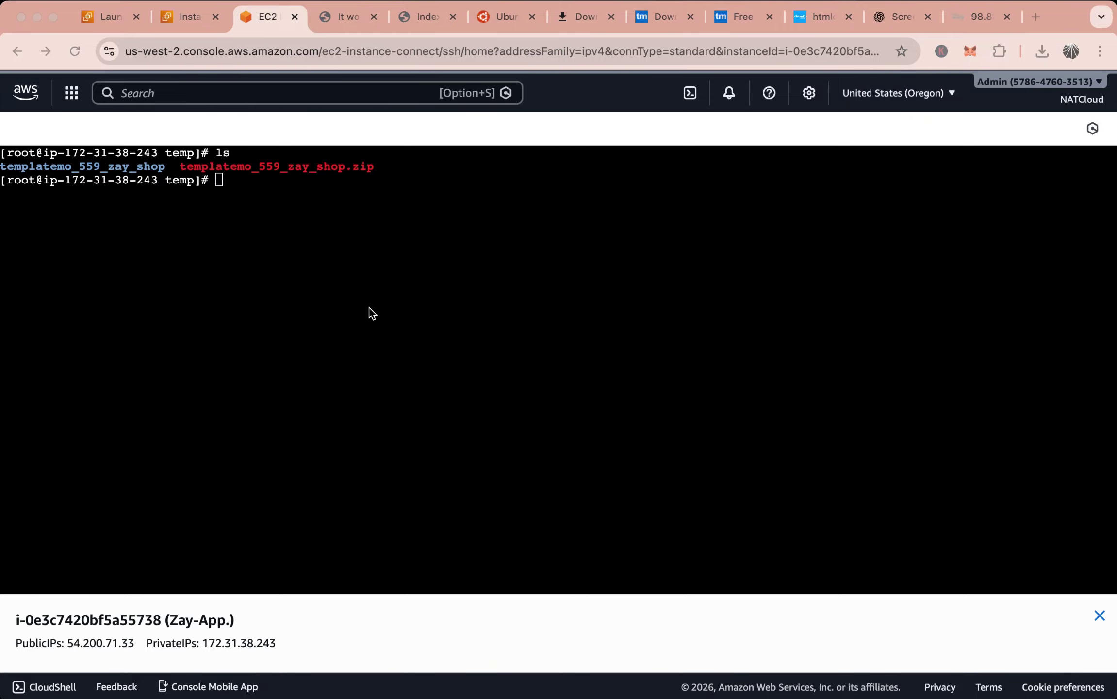
Try to create the web root directory with "mkdir /var/www/html"
left_click(252, 177)
type("mkdir ")
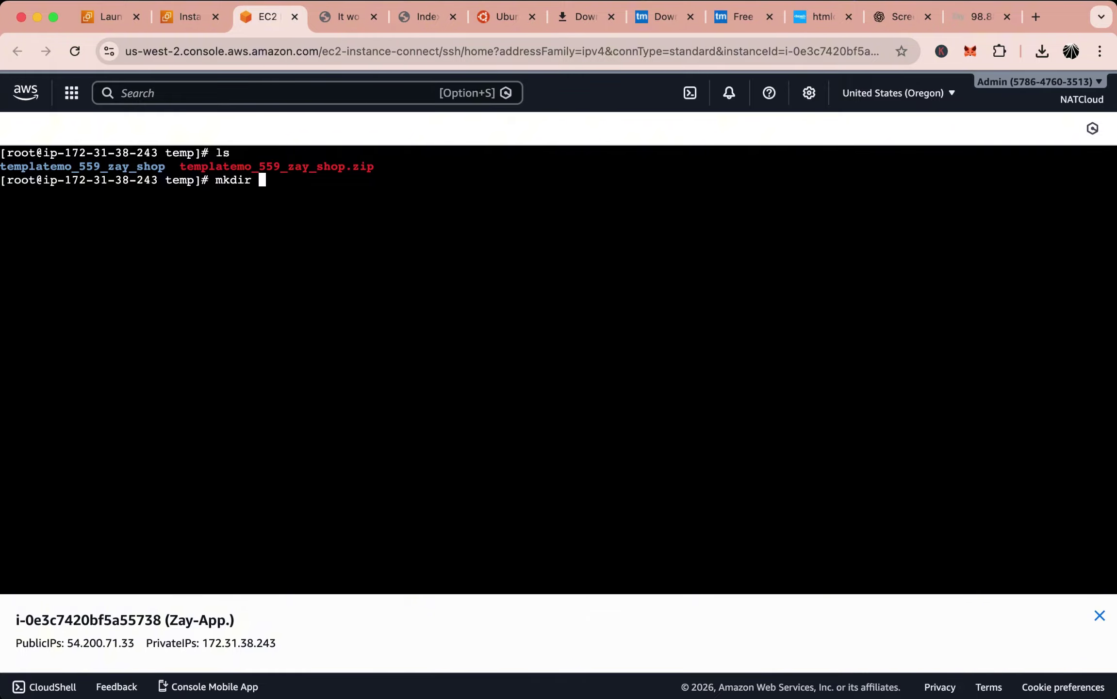
type("/var/www/html")
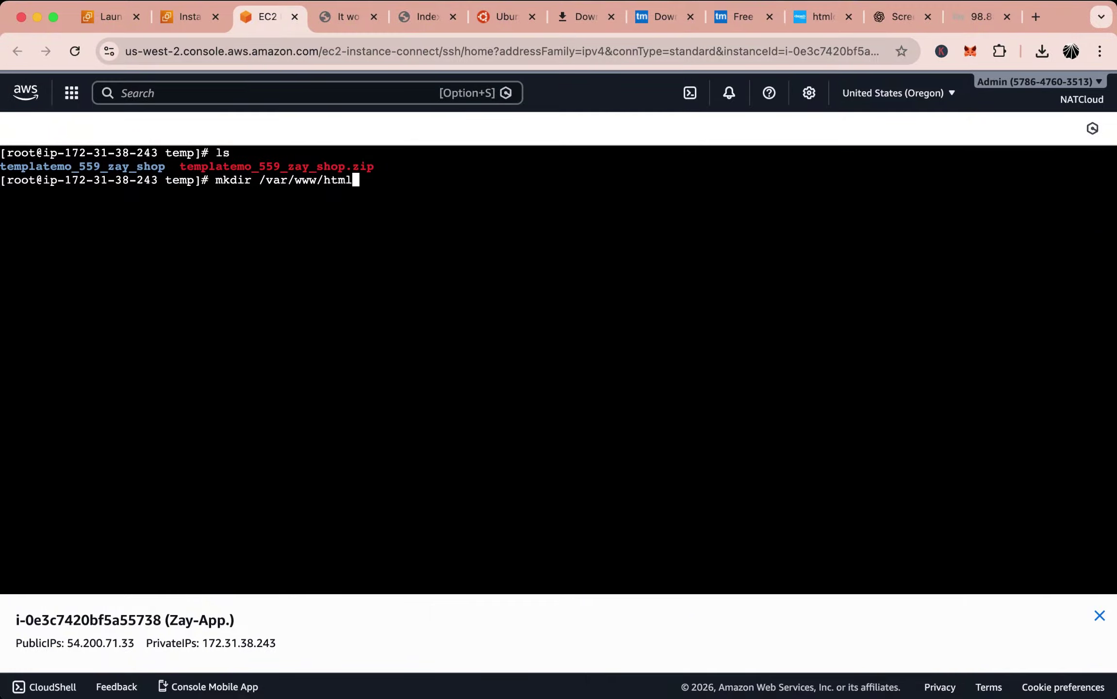
key("Return")
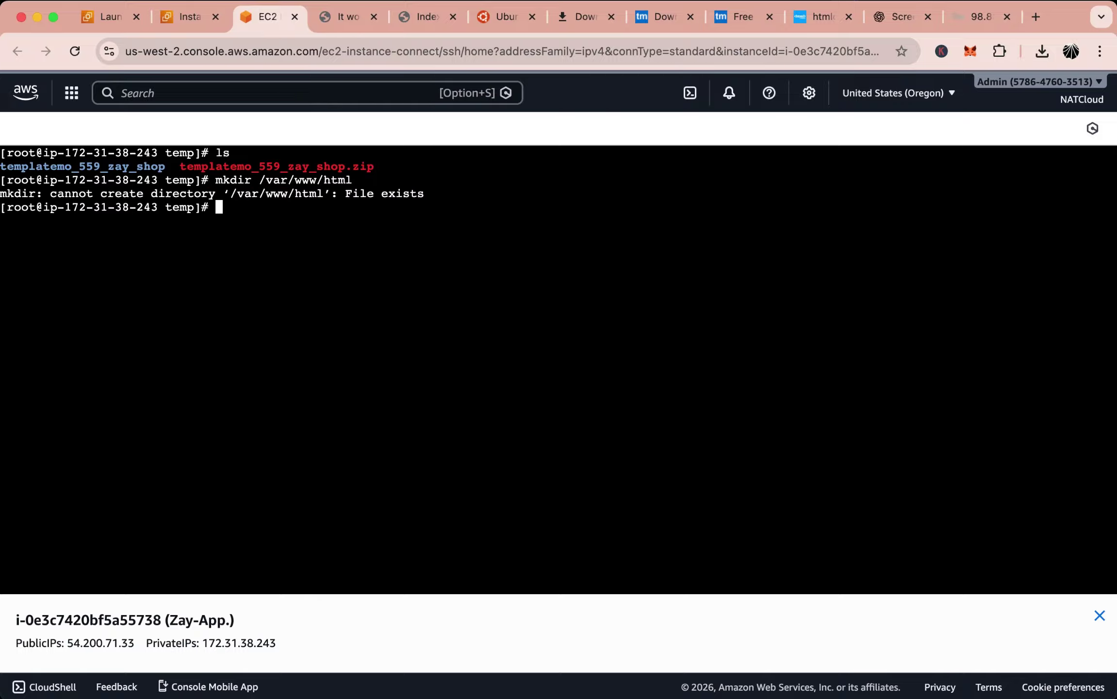
Recall the last directory command and run it with the -p option as "mkdir -p /var/www/html"
key("Up")
key("Left")
key("Left")
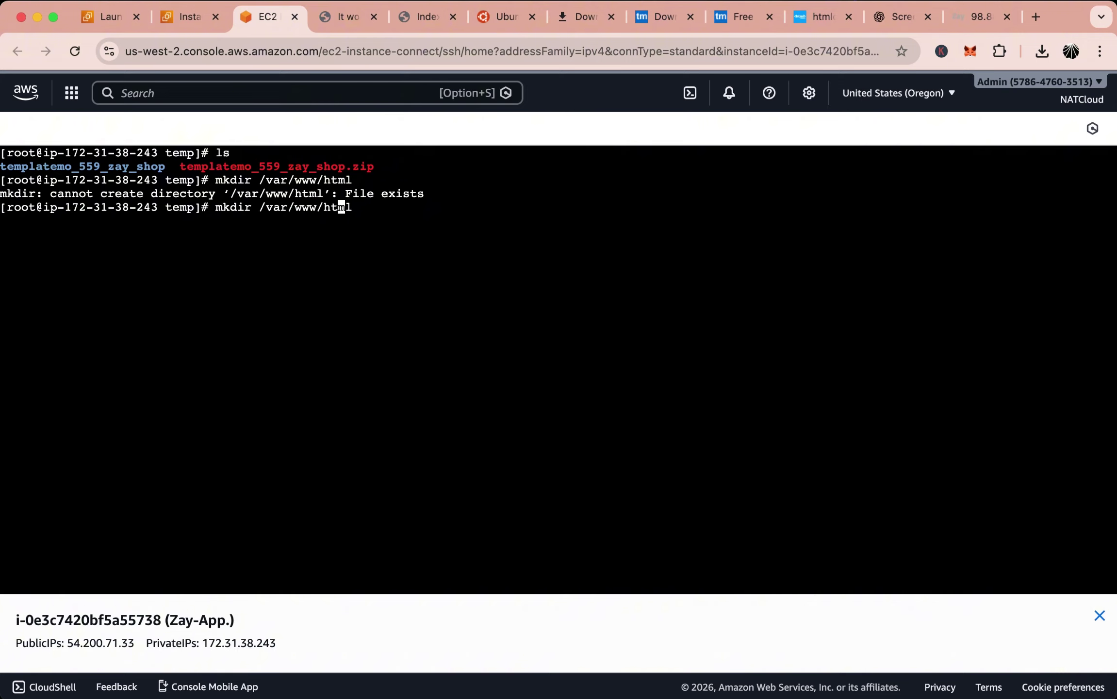
key("Left")
key("Left")
key("Left")
key("Left")
key("Left")
key("Left")
key("Left")
key("Left")
key("Left")
key("Left")
key("Left")
type("-p")
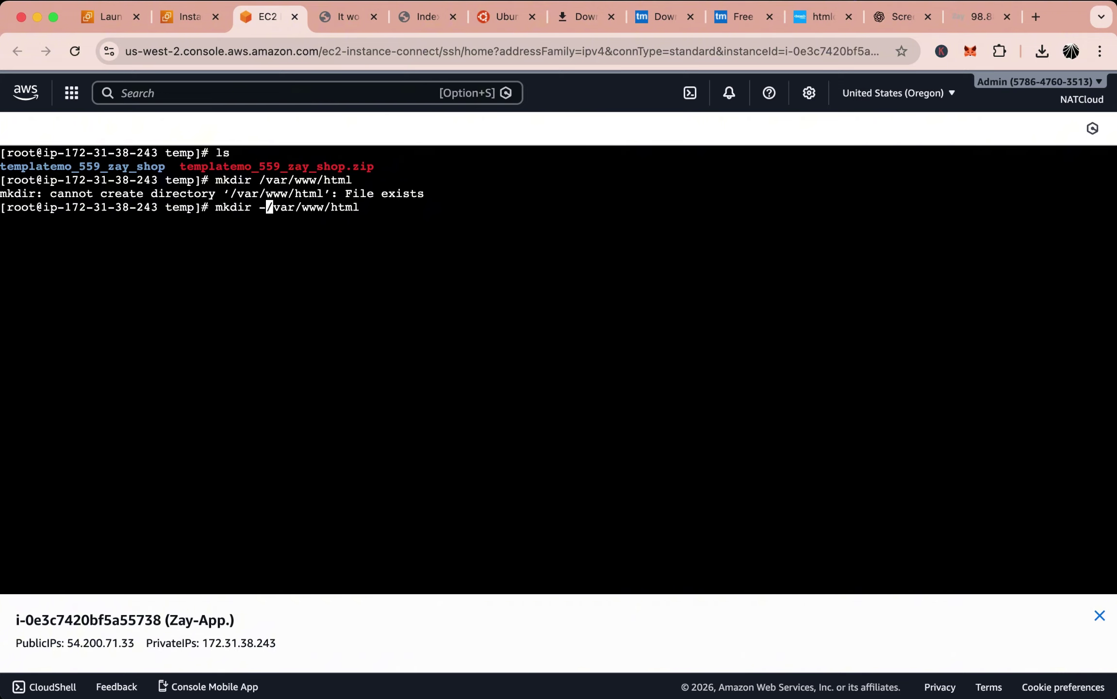
key("Return")
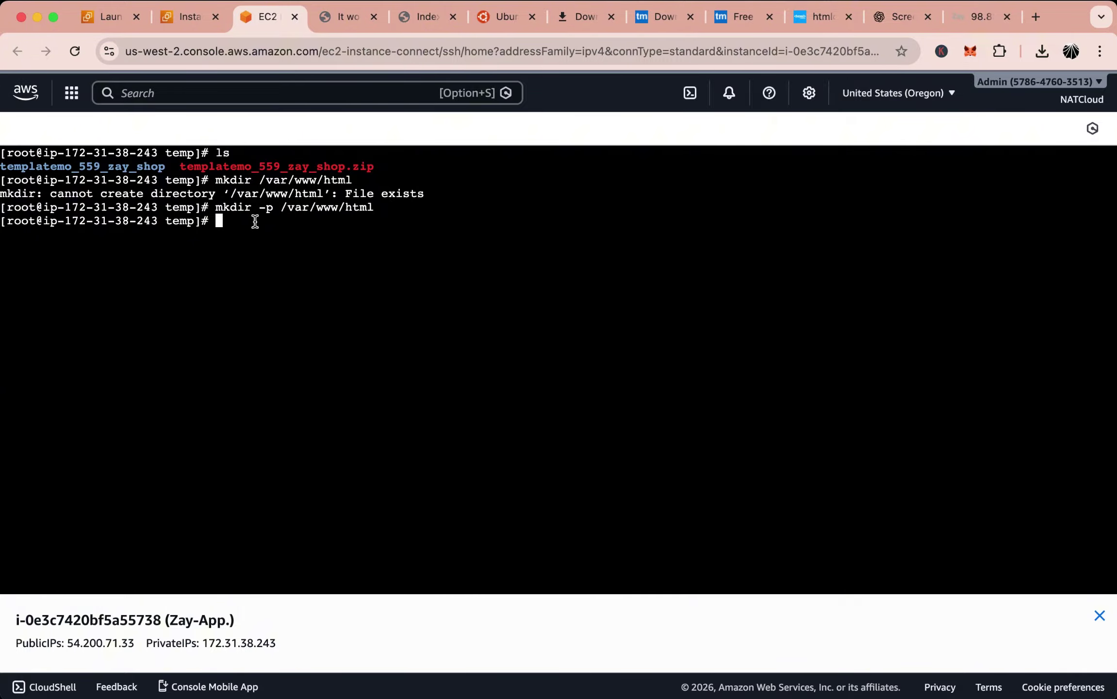
Begin an "mv" command for the template files in the temp directory
type("mv te")
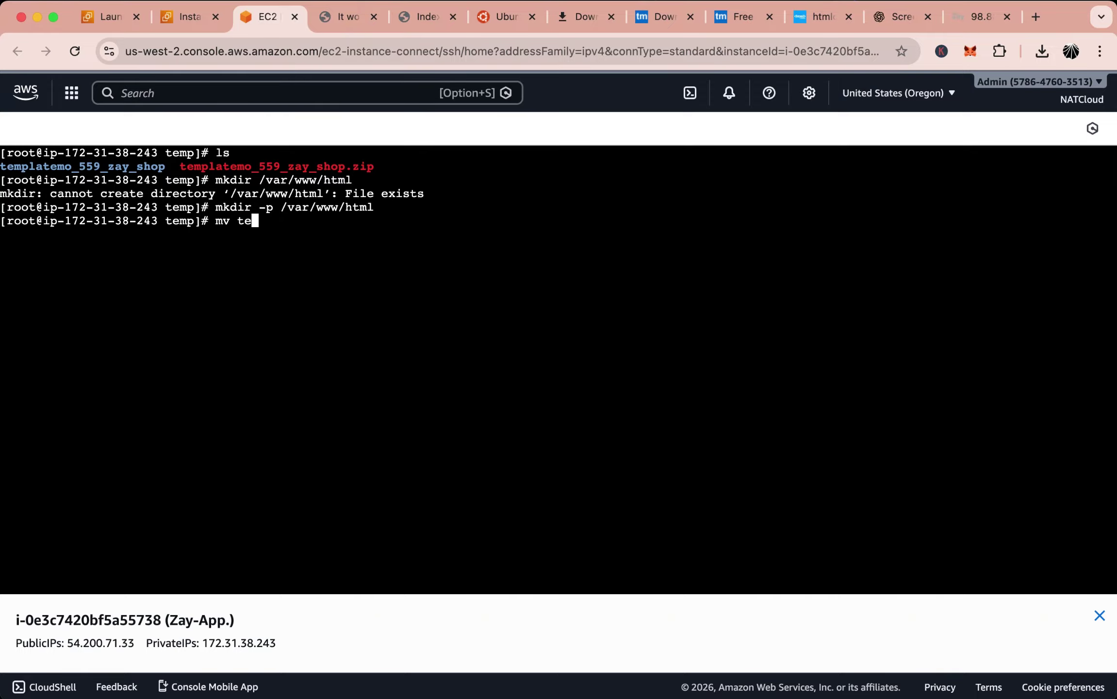